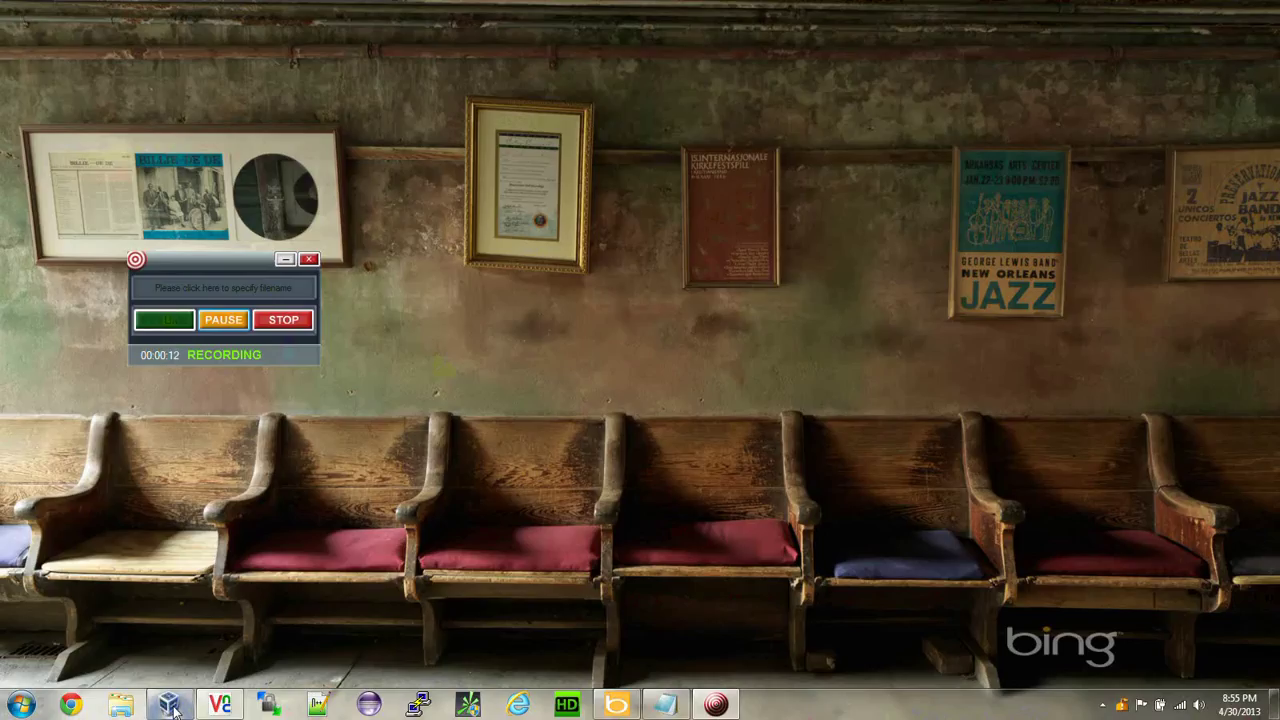
# Launch VirtualBox Manager and confirm in About VirtualBox that the version is 4.2.12.
pyautogui.click(170, 705)
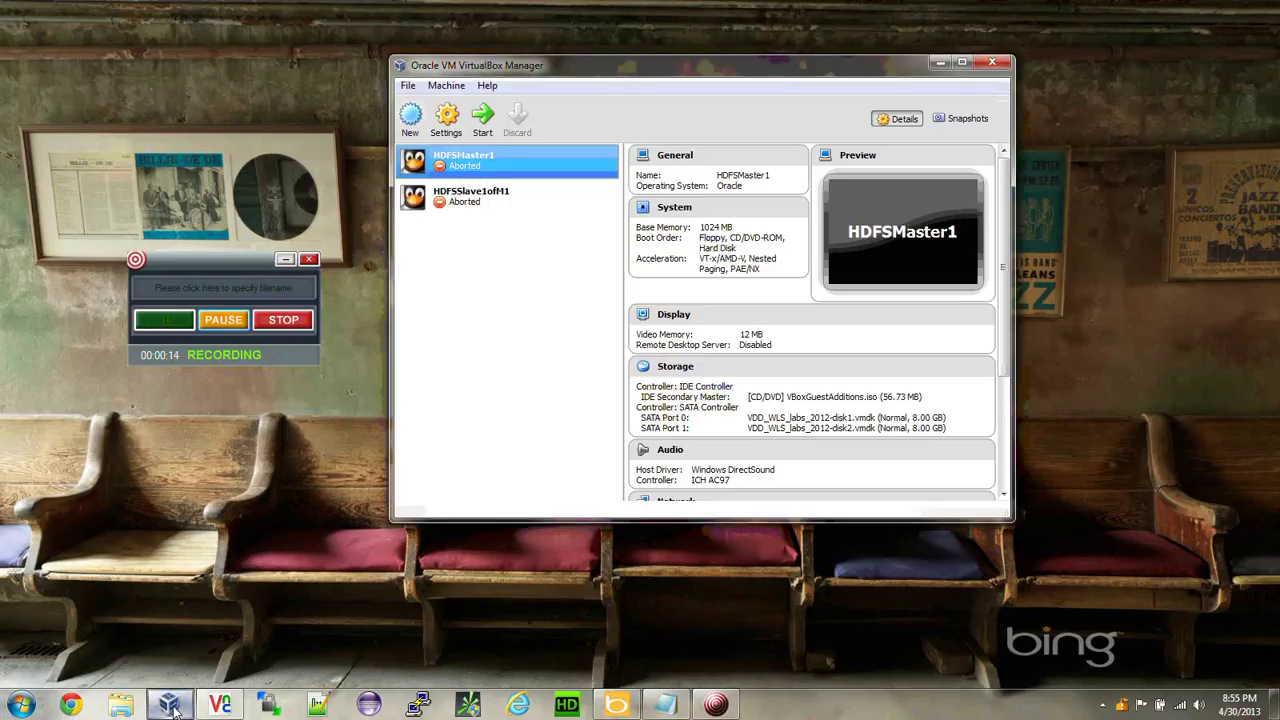
pyautogui.click(487, 86)
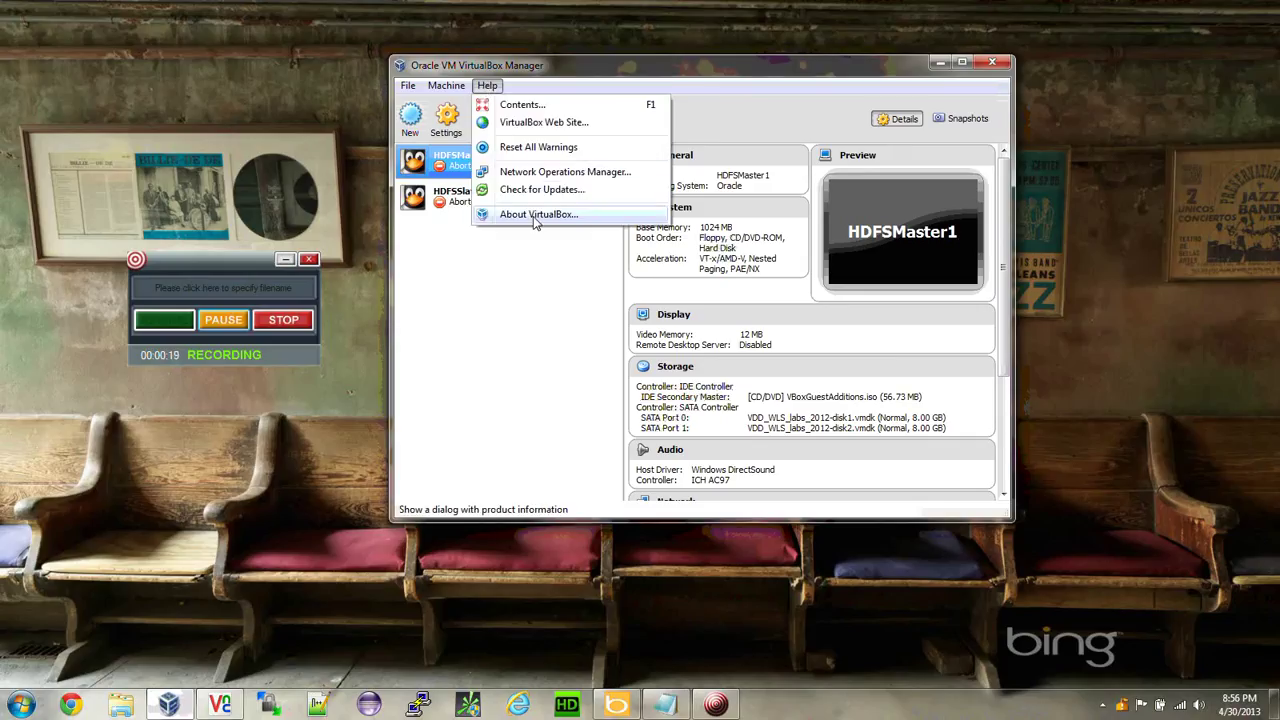
pyautogui.click(535, 216)
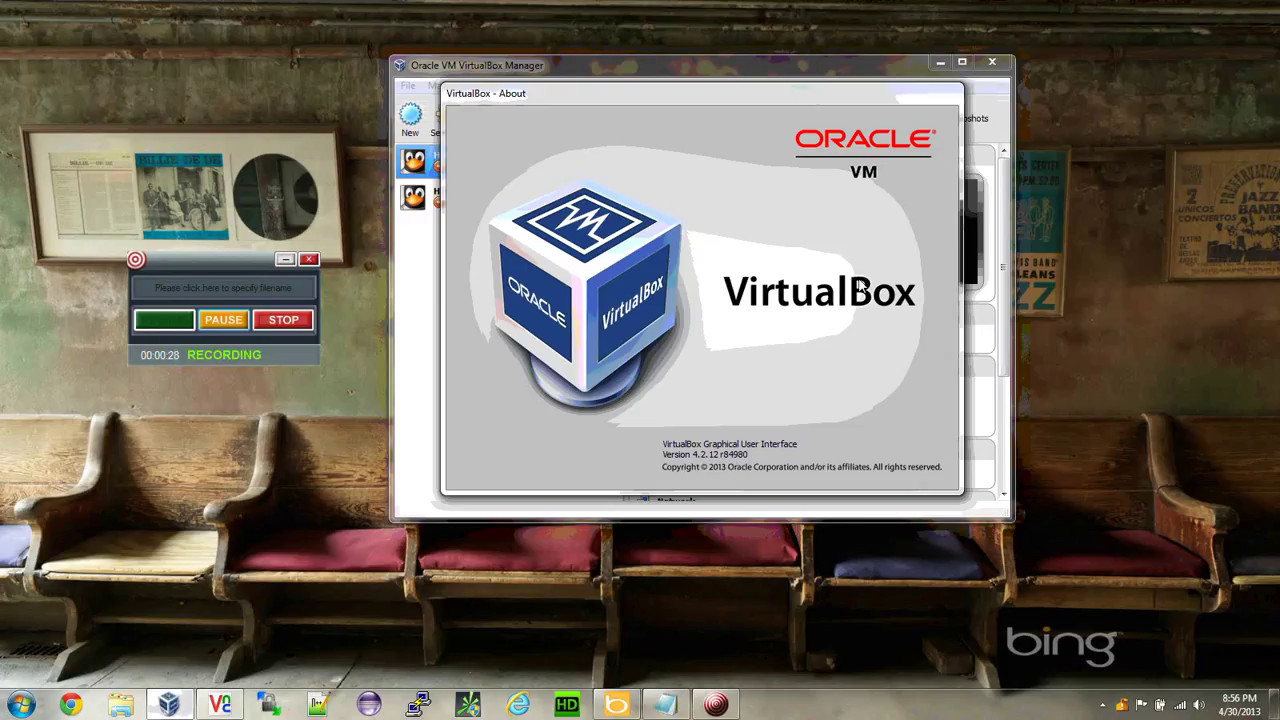
pyautogui.click(922, 125)
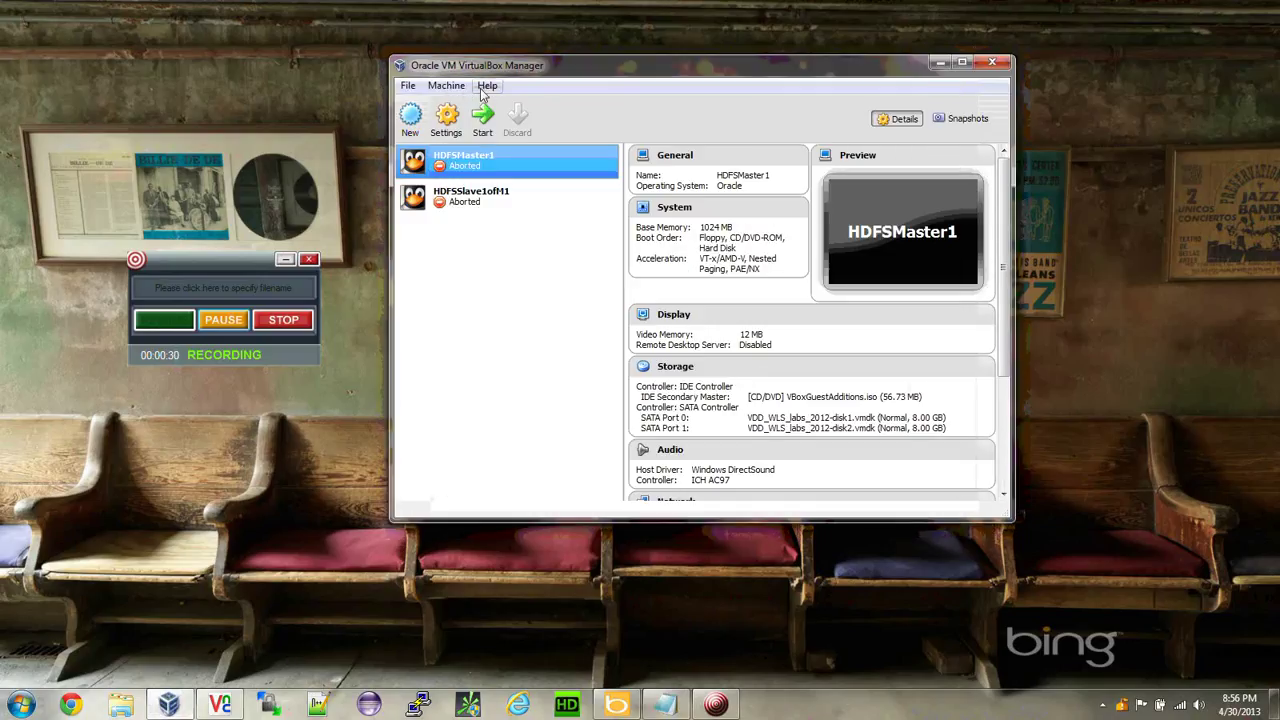
# Choose cloudera-quickstart-demo-vm.ovf from the Hadoop Training folder as the appliance to import.
pyautogui.click(410, 87)
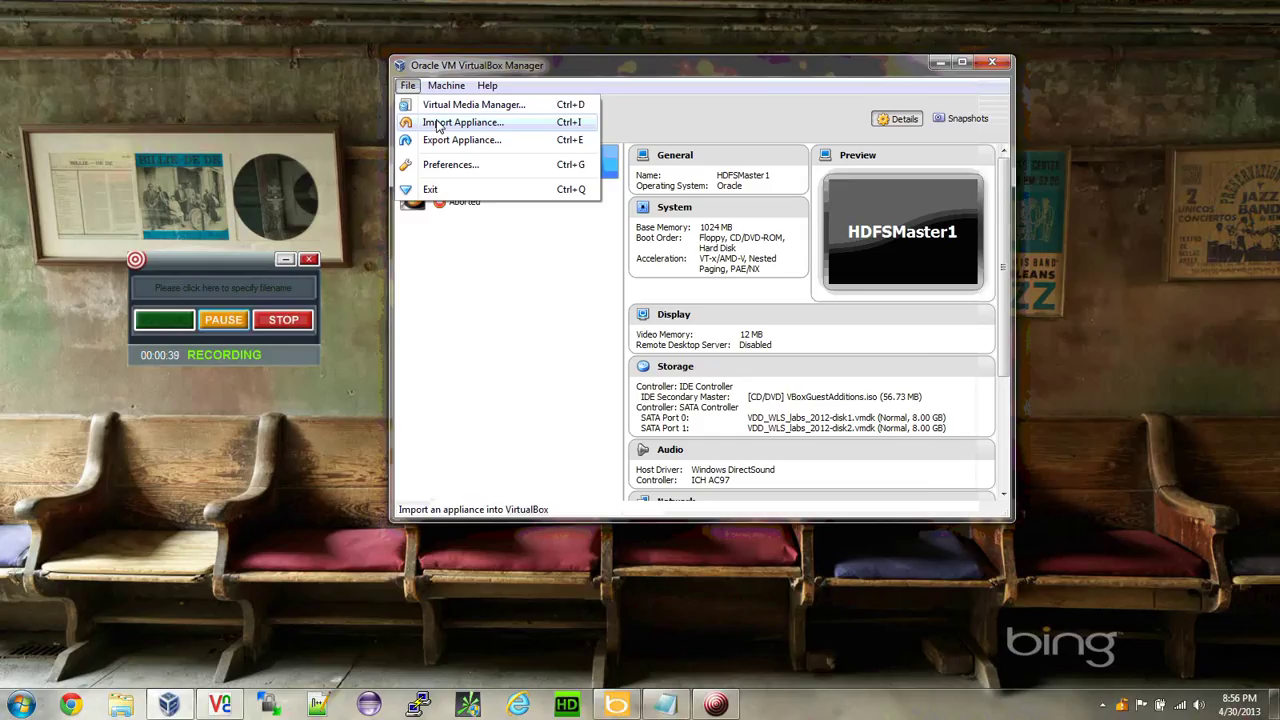
pyautogui.click(436, 123)
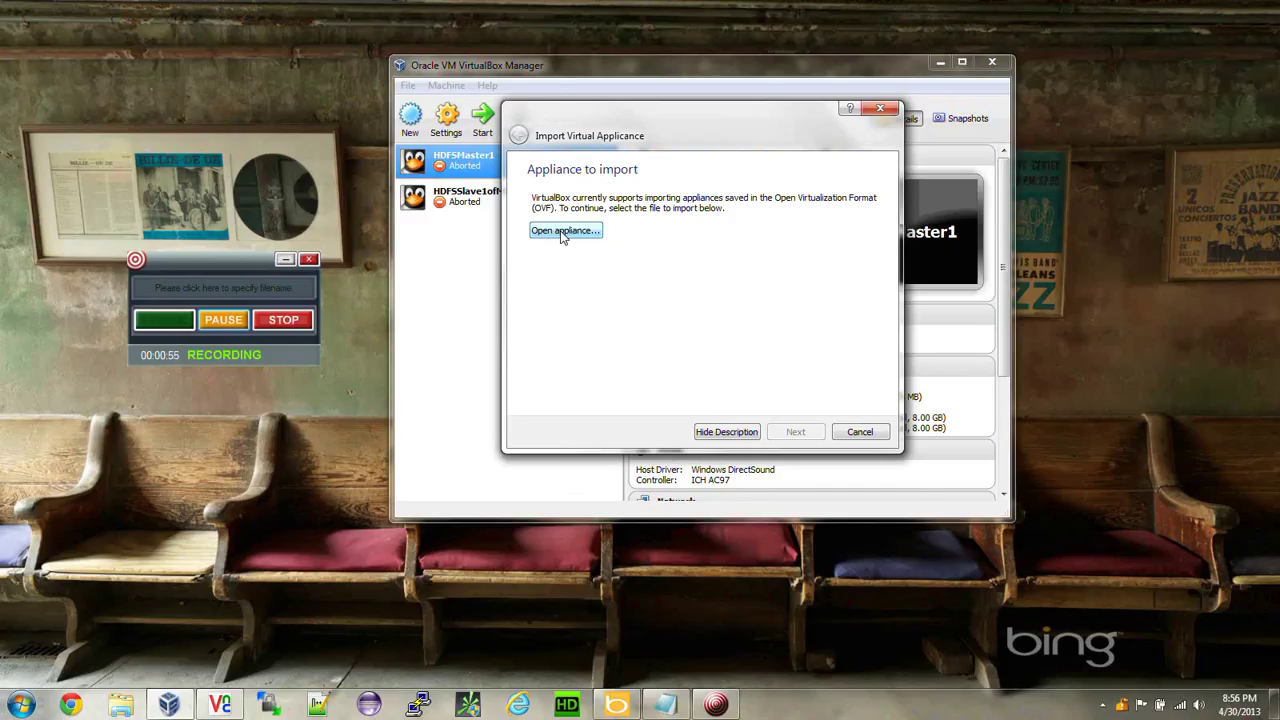
pyautogui.click(563, 232)
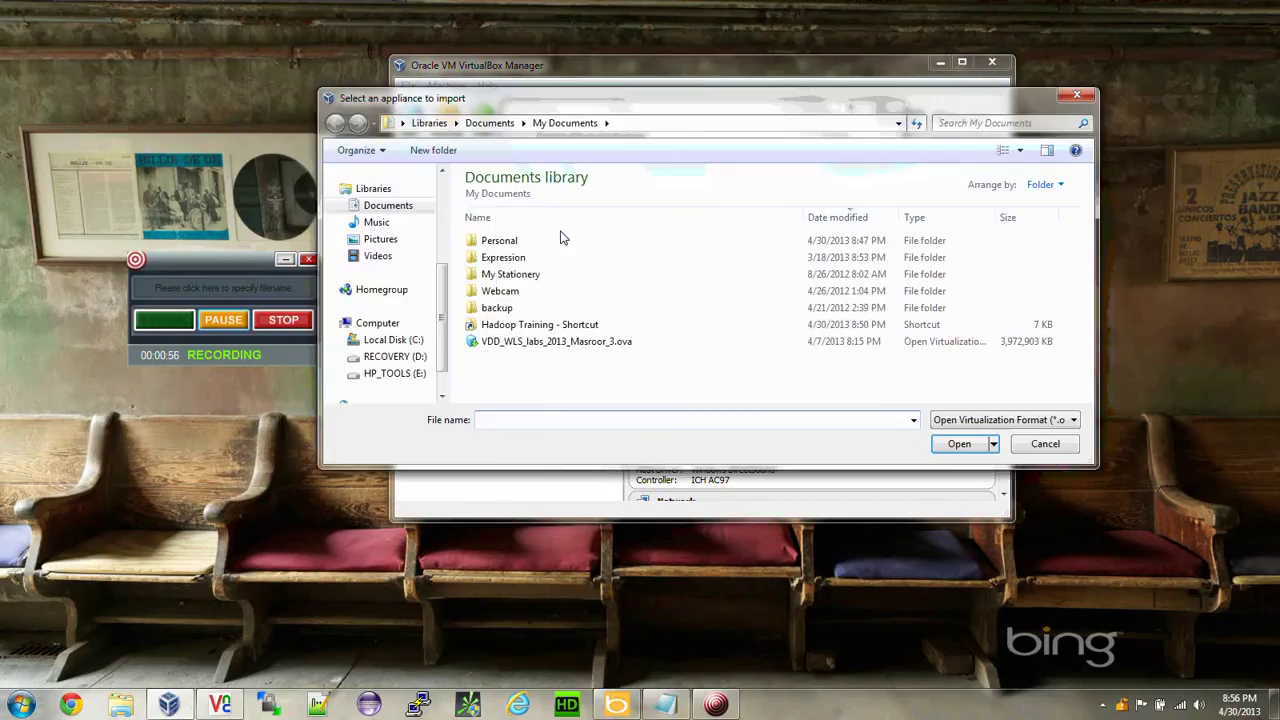
pyautogui.doubleClick(500, 325)
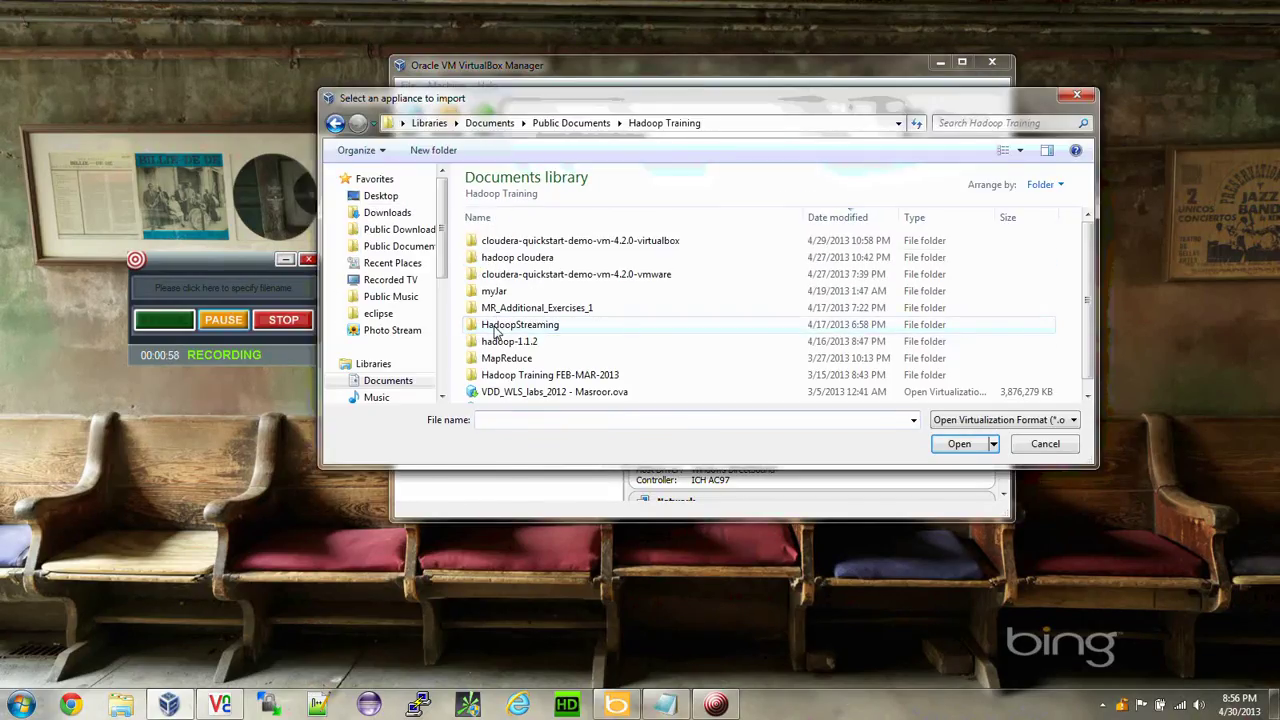
pyautogui.doubleClick(513, 245)
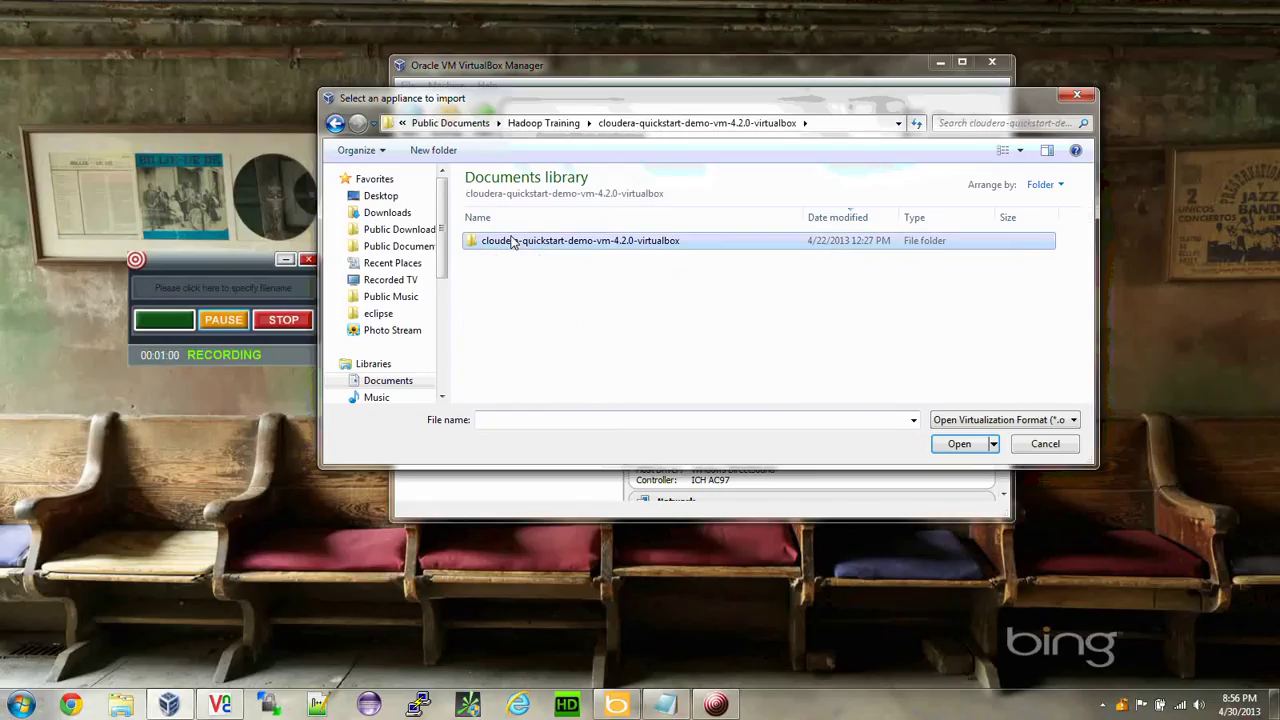
pyautogui.click(511, 243)
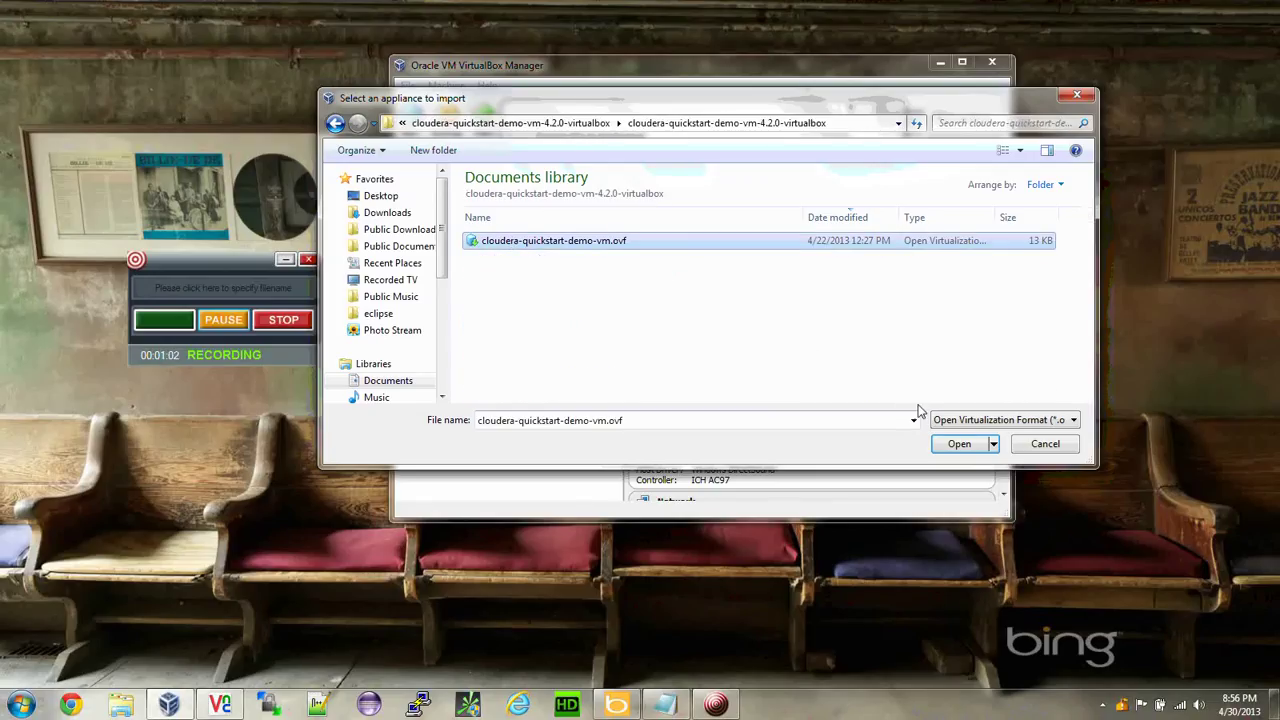
pyautogui.click(957, 443)
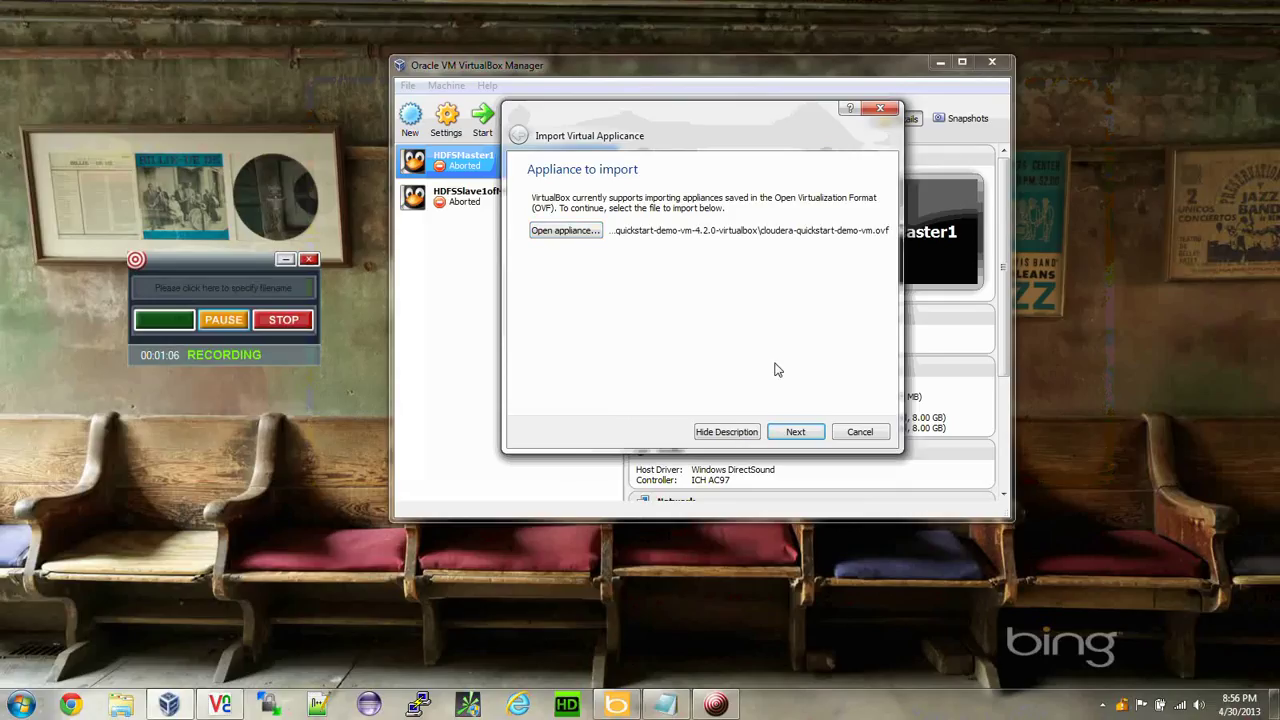
# Set the appliance's RAM to 2560 MB in the import settings.
pyautogui.click(793, 433)
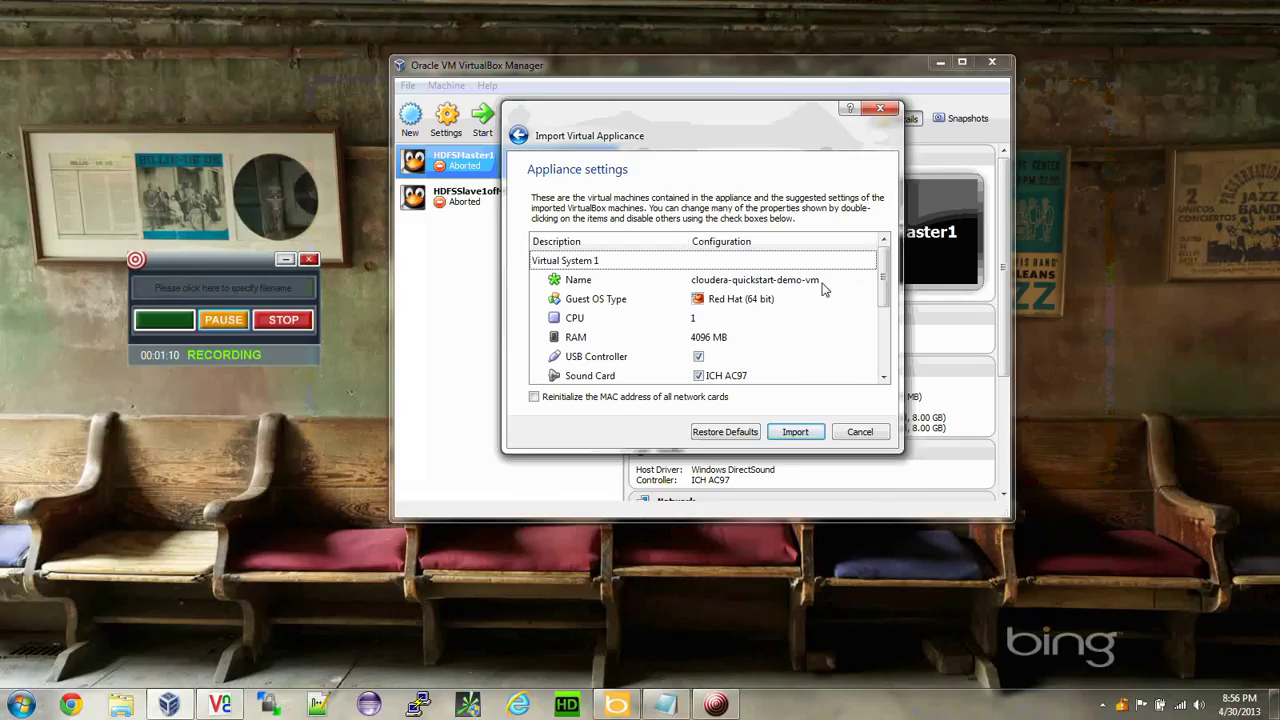
pyautogui.moveTo(884, 287)
pyautogui.mouseDown()
pyautogui.moveTo(884, 319)
pyautogui.moveTo(884, 295)
pyautogui.mouseUp()
pyautogui.doubleClick(704, 320)
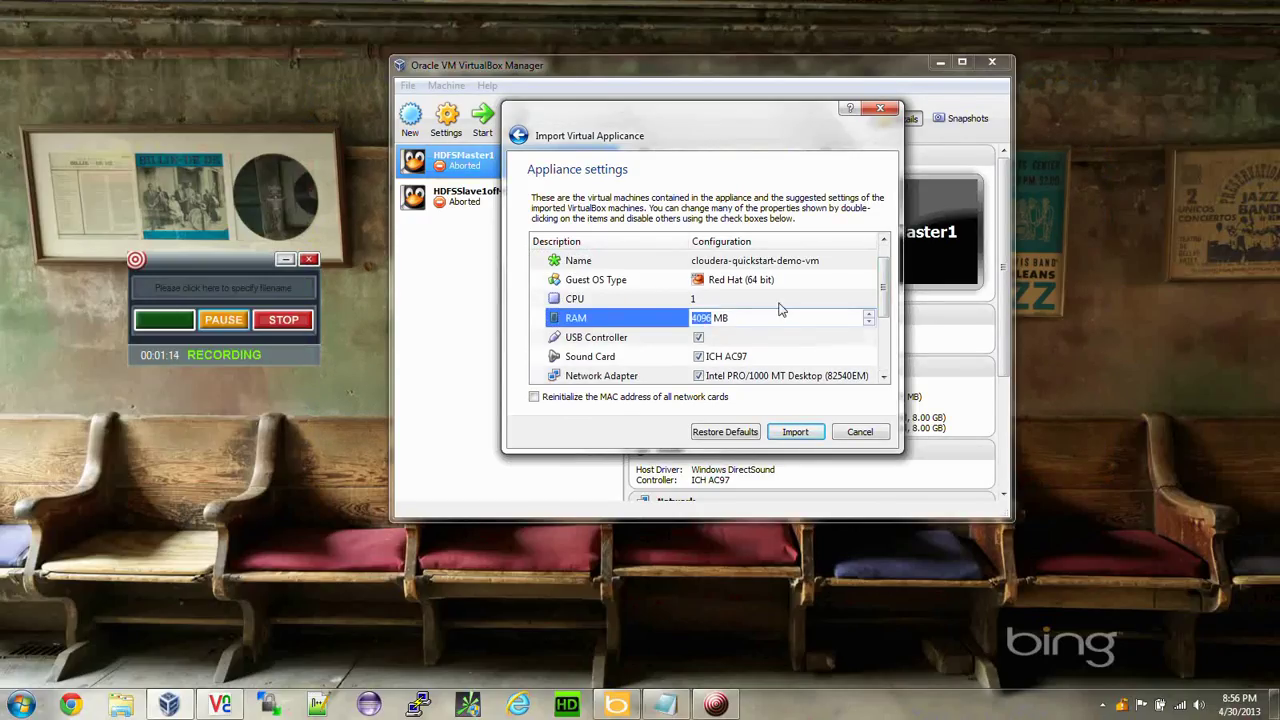
pyautogui.write('2560')
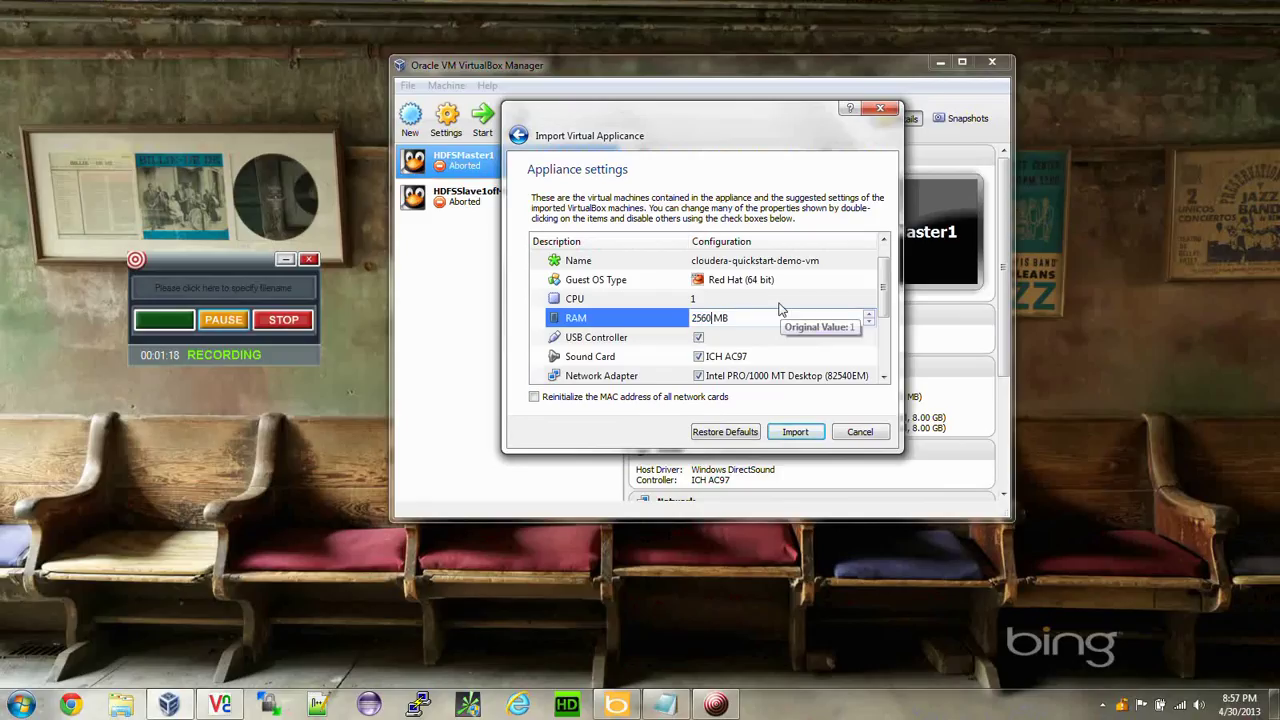
pyautogui.press('Down')
pyautogui.click(730, 340)
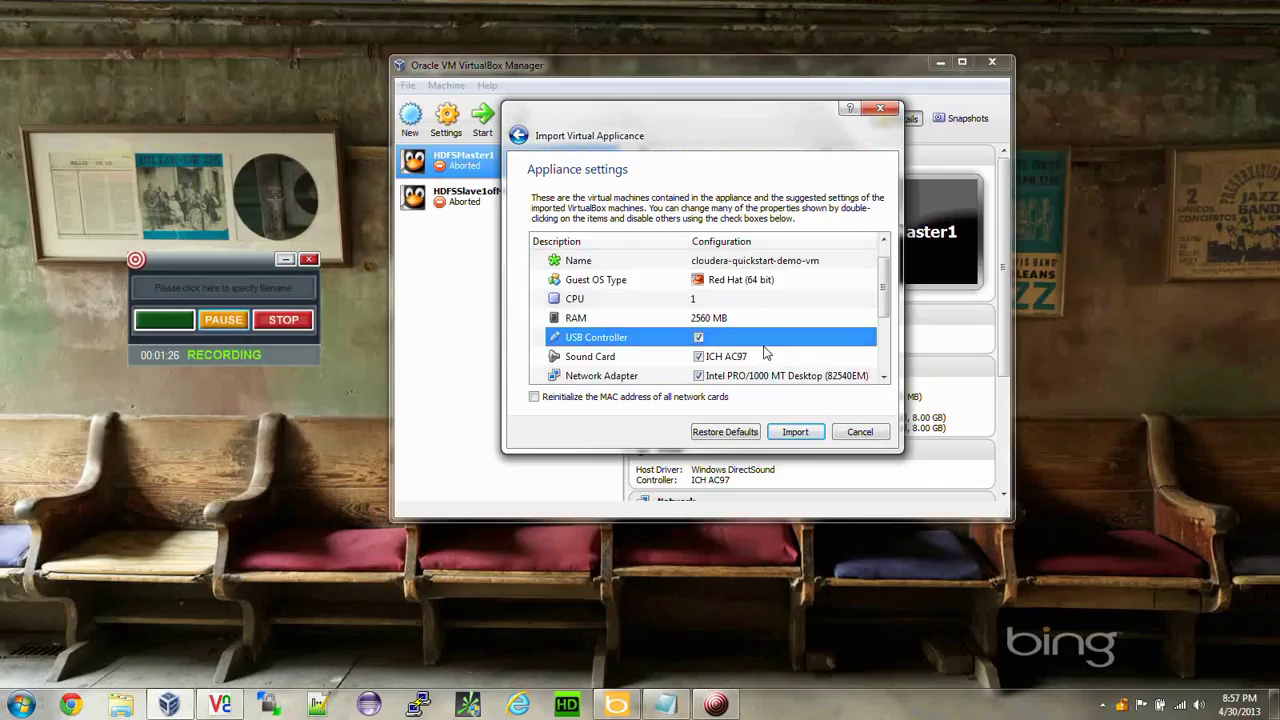
# Import the cloudera-quickstart-demo-vm appliance and wait for it to finish.
pyautogui.click(792, 435)
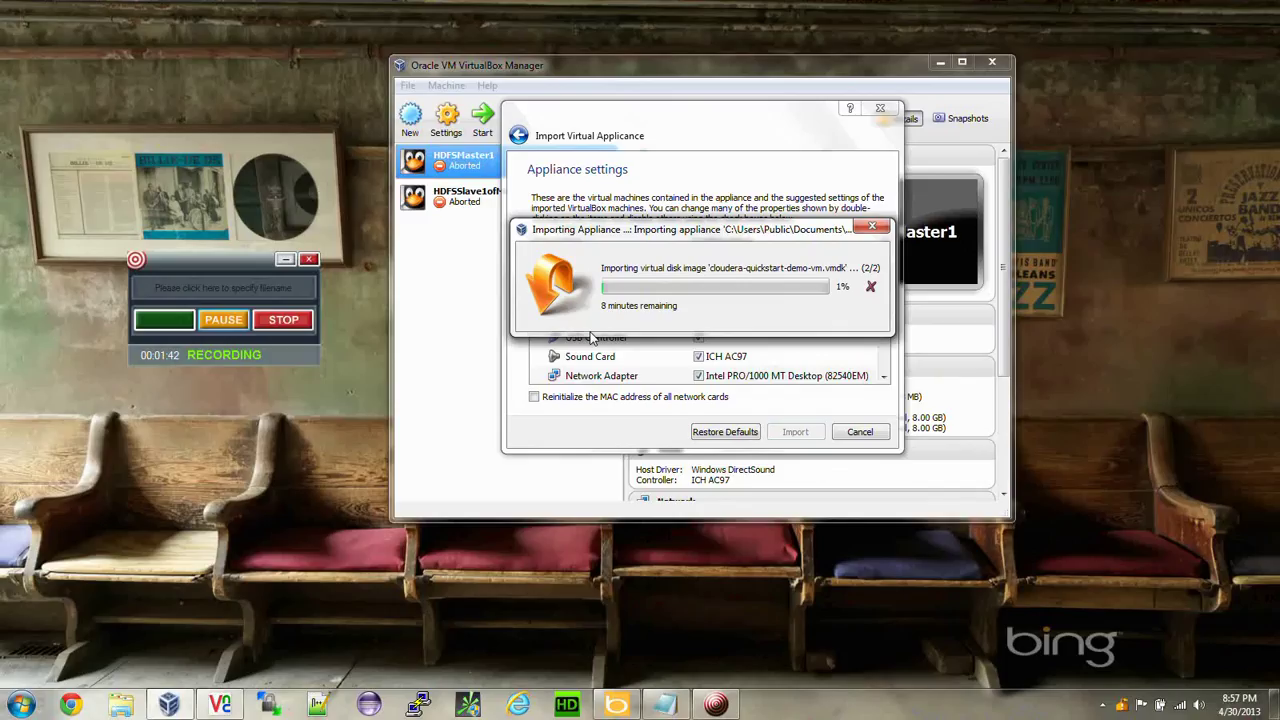
pyautogui.click(216, 321)
pyautogui.click(162, 322)
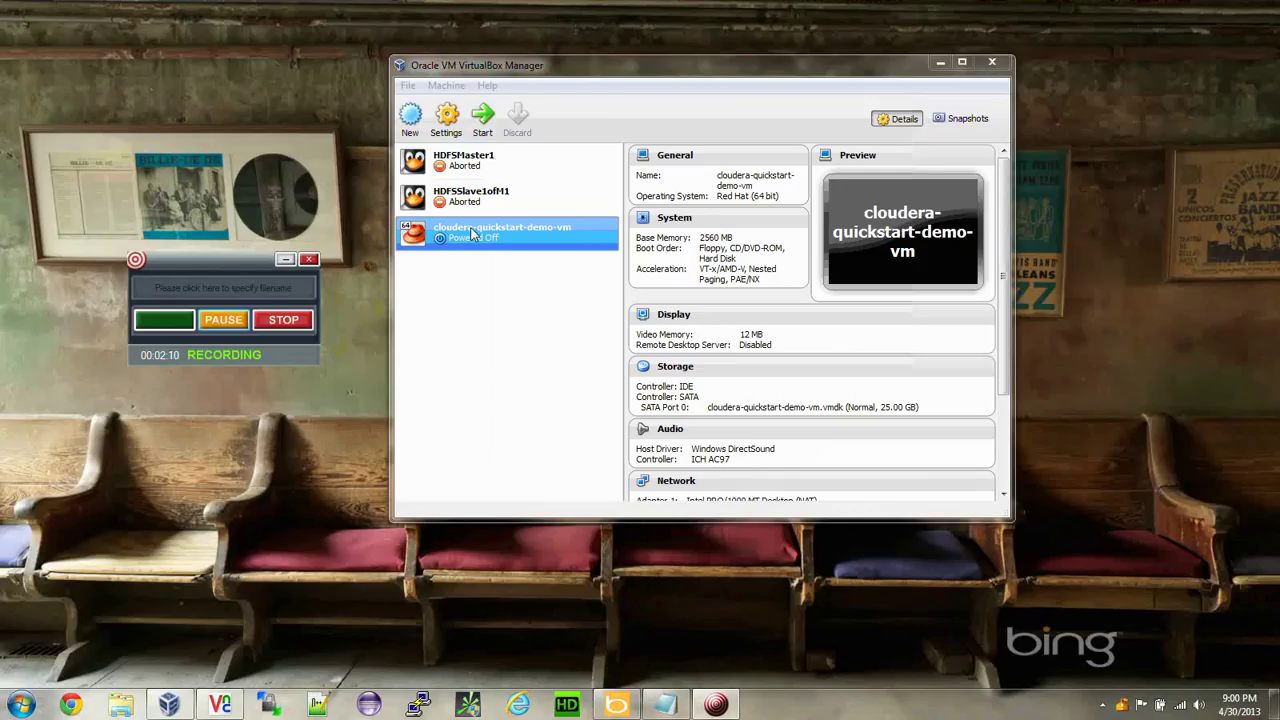
# Add an empty CD/DVD drive to the cloudera VM's IDE controller in Storage settings.
pyautogui.rightClick(461, 228)
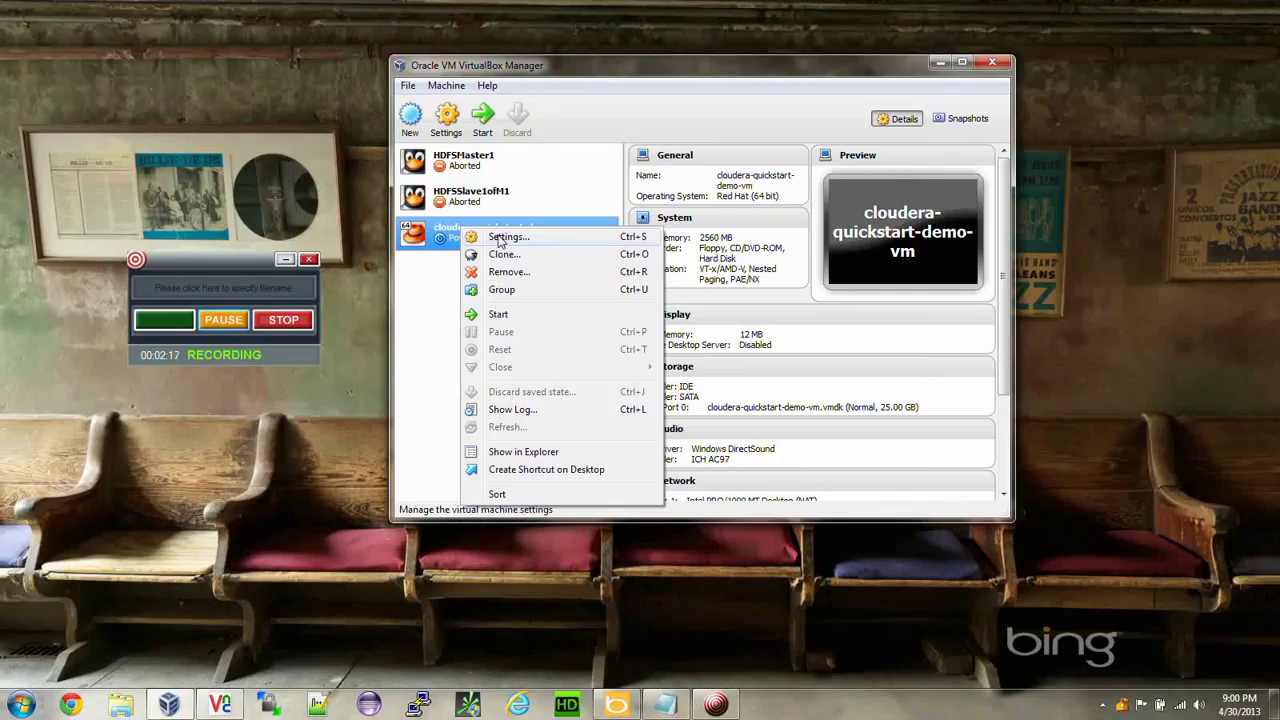
pyautogui.click(498, 237)
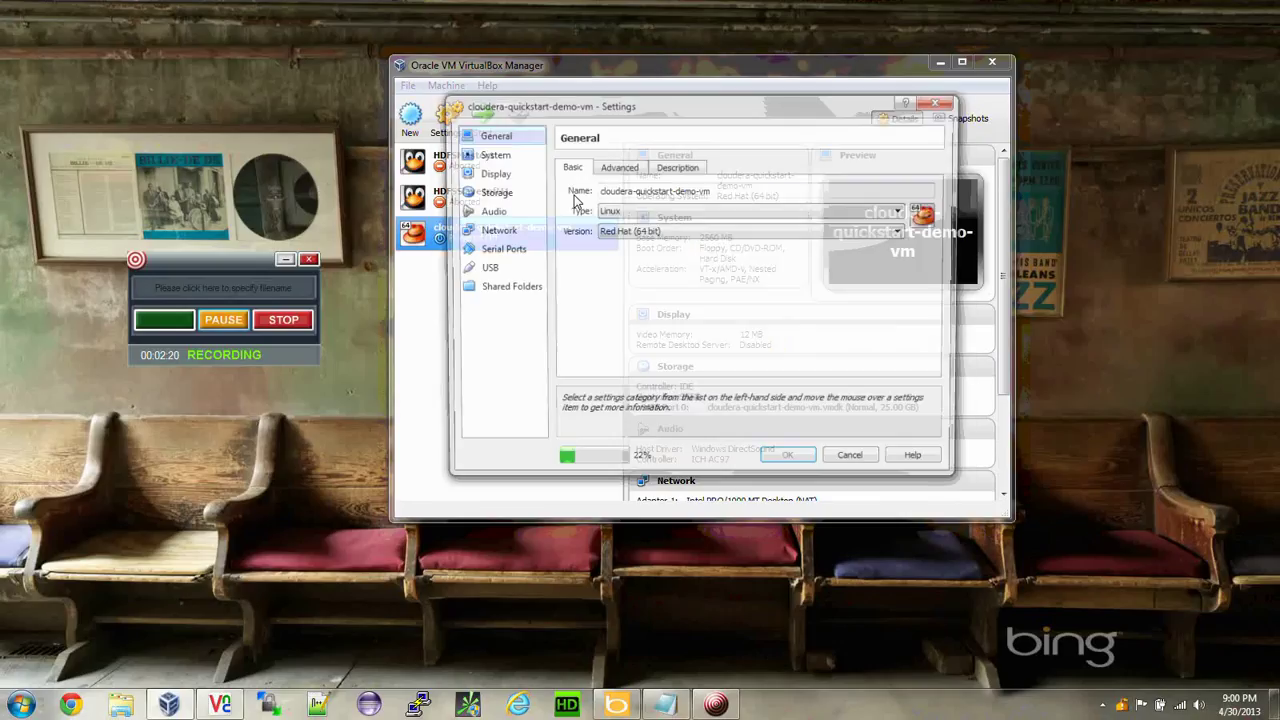
pyautogui.click(494, 193)
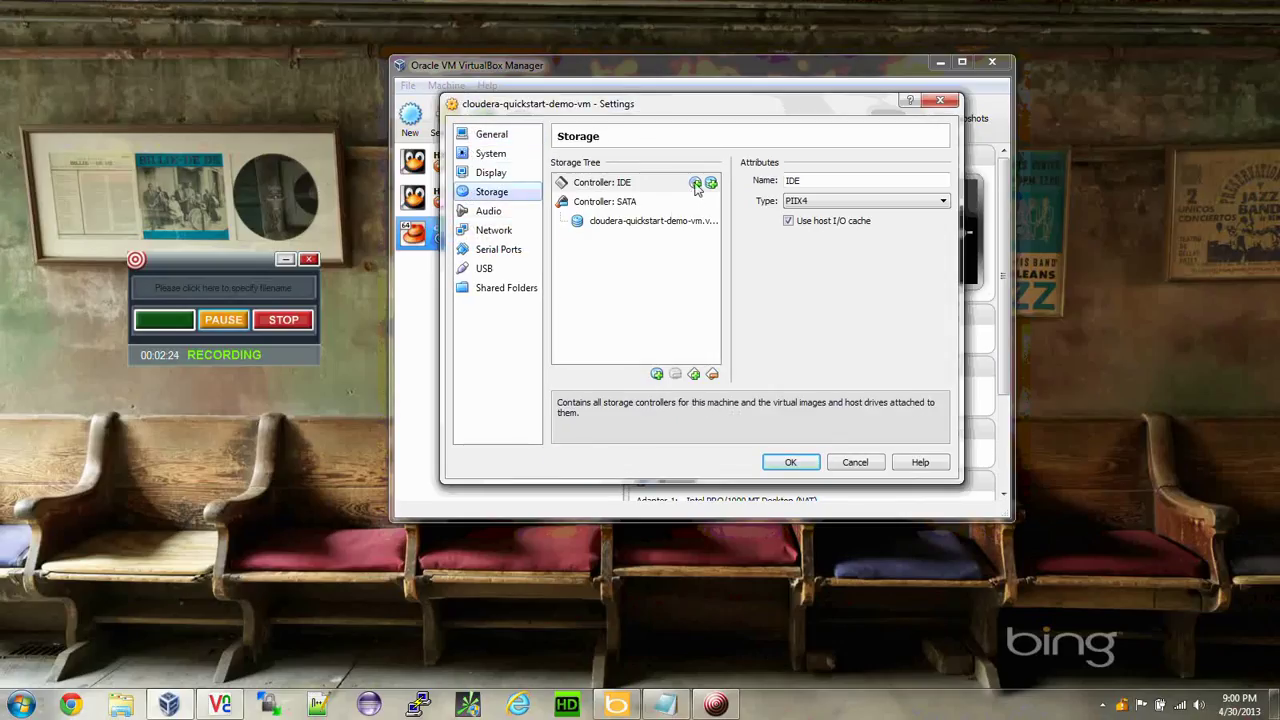
pyautogui.click(695, 184)
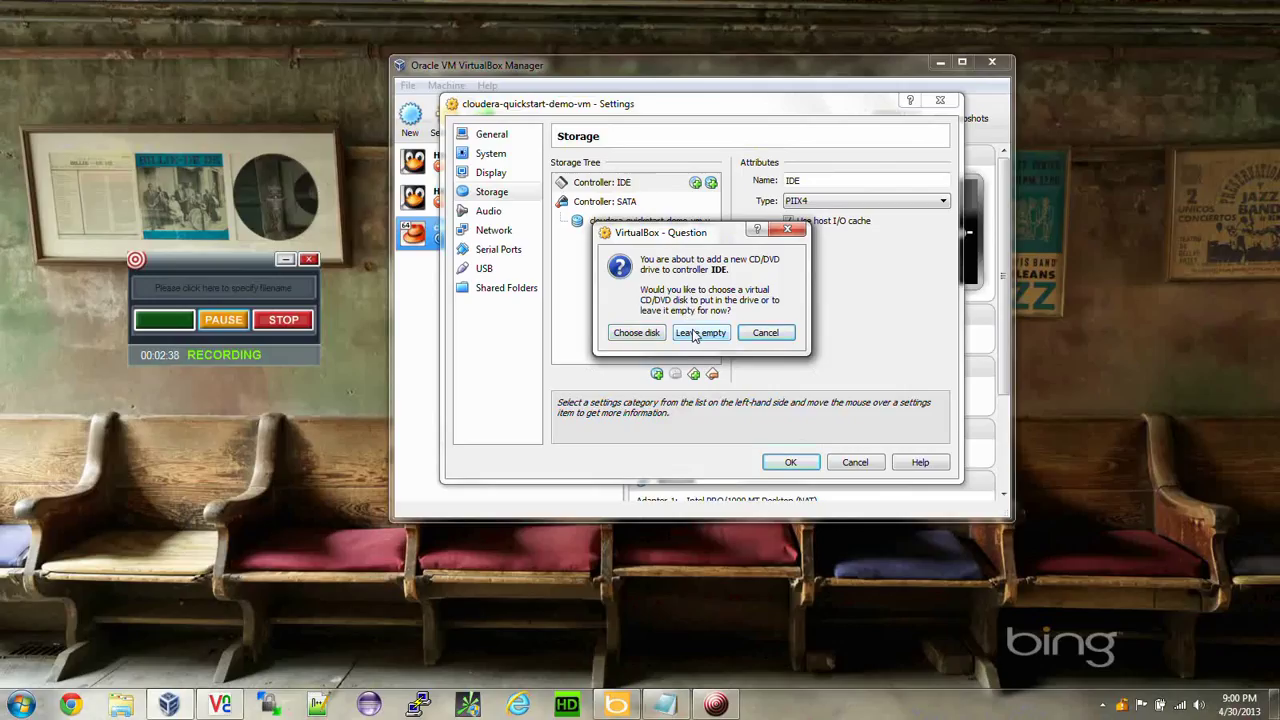
pyautogui.click(697, 333)
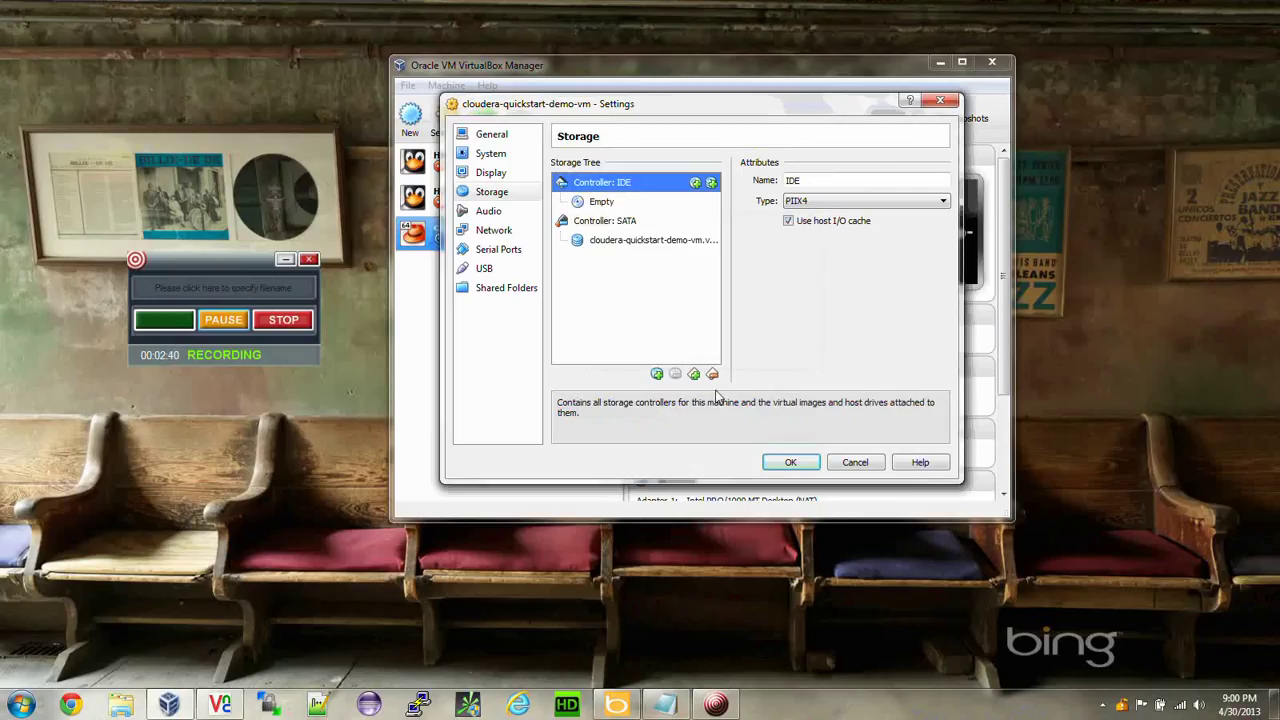
pyautogui.click(790, 463)
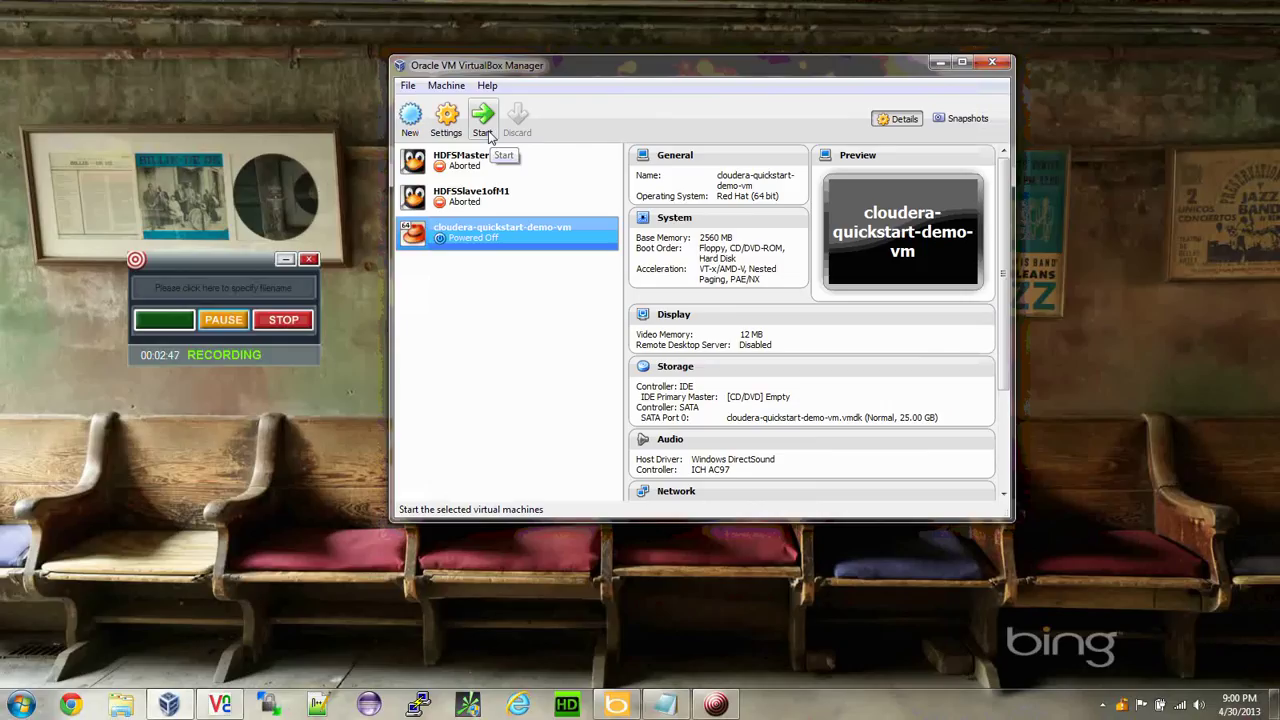
# Start cloudera-quickstart-demo-vm and let it boot to Firefox's Cloudera Manager login notice.
pyautogui.click(489, 137)
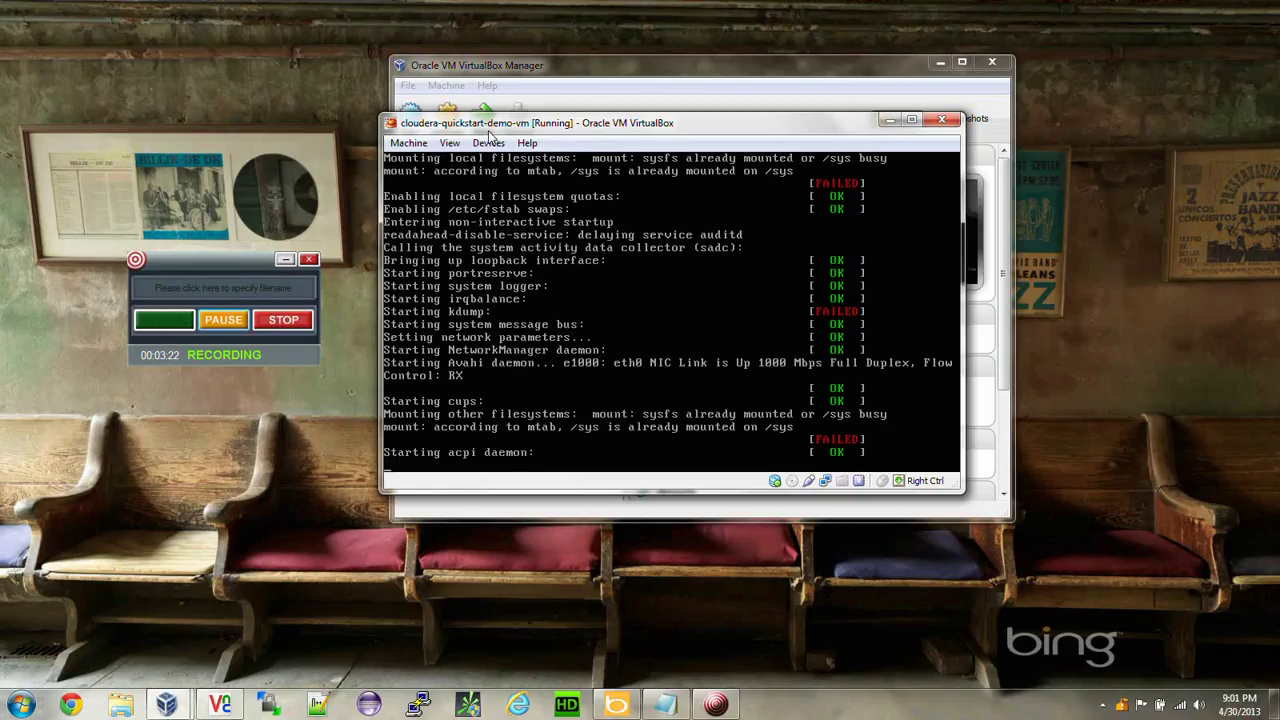
pyautogui.click(223, 320)
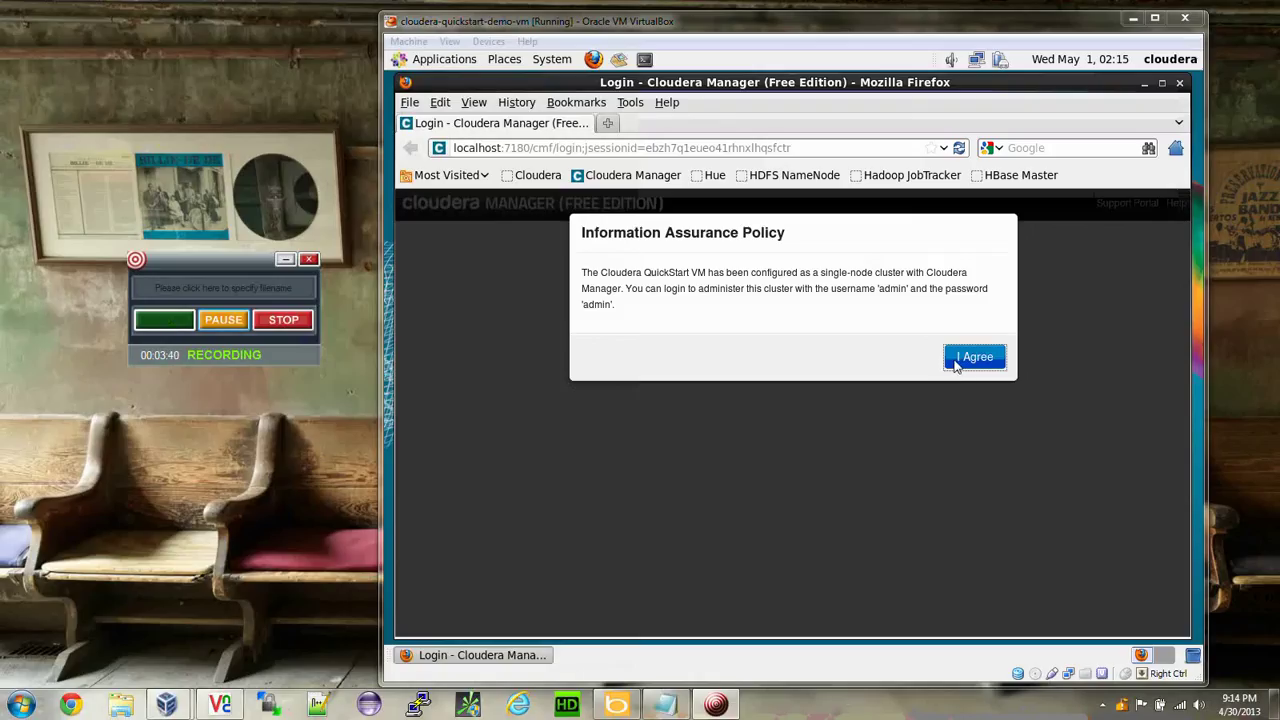
pyautogui.click(1145, 90)
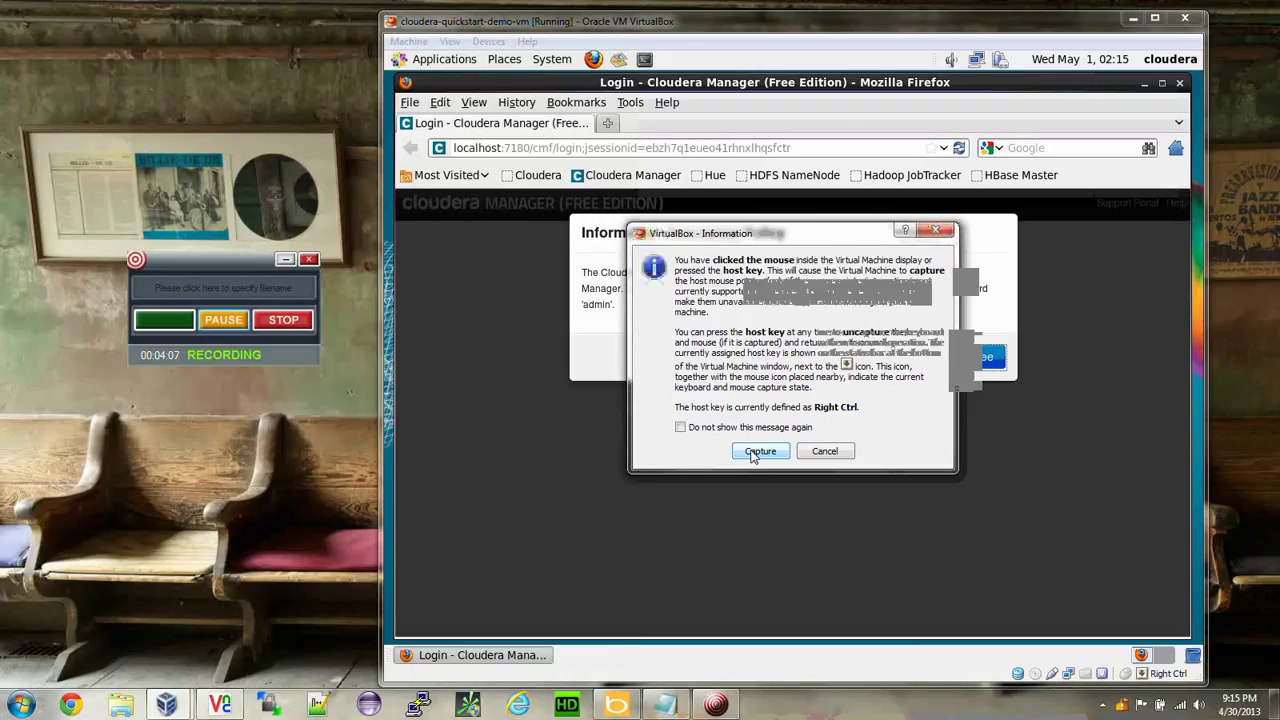
pyautogui.click(752, 451)
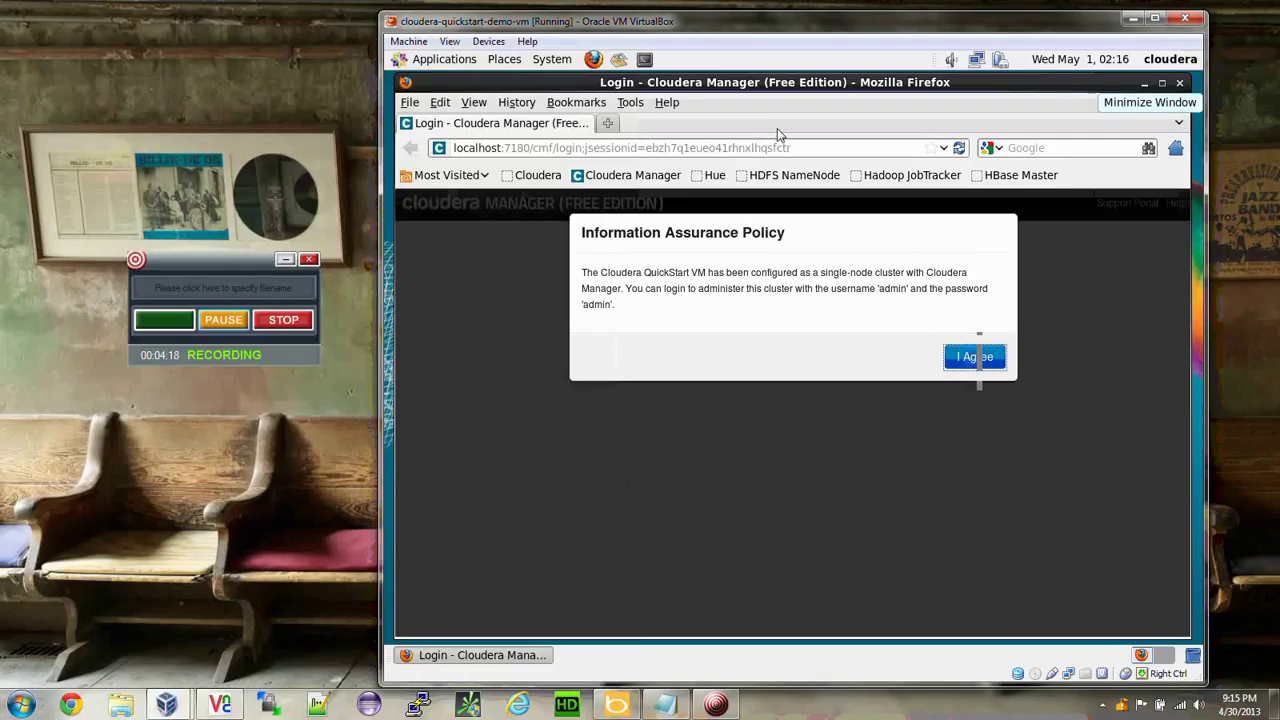
# Minimize Firefox and insert the Guest Additions disc from the Devices menu.
pyautogui.click(1144, 83)
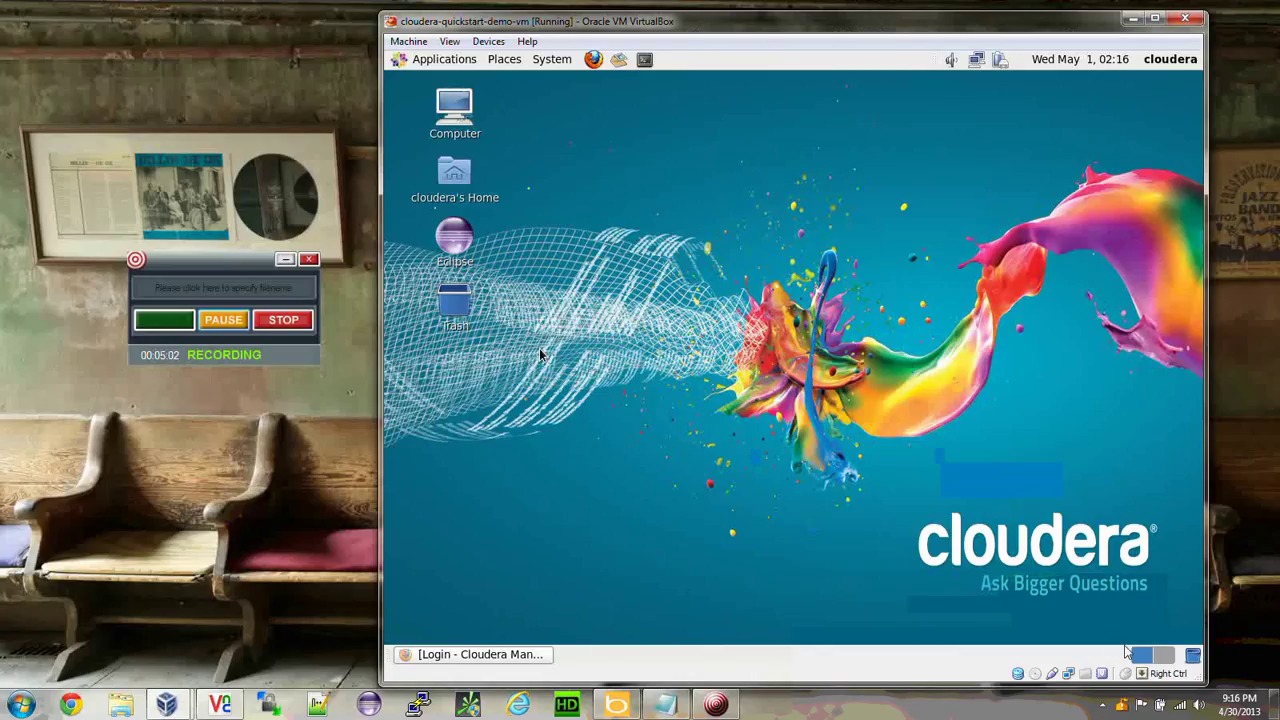
pyautogui.click(489, 43)
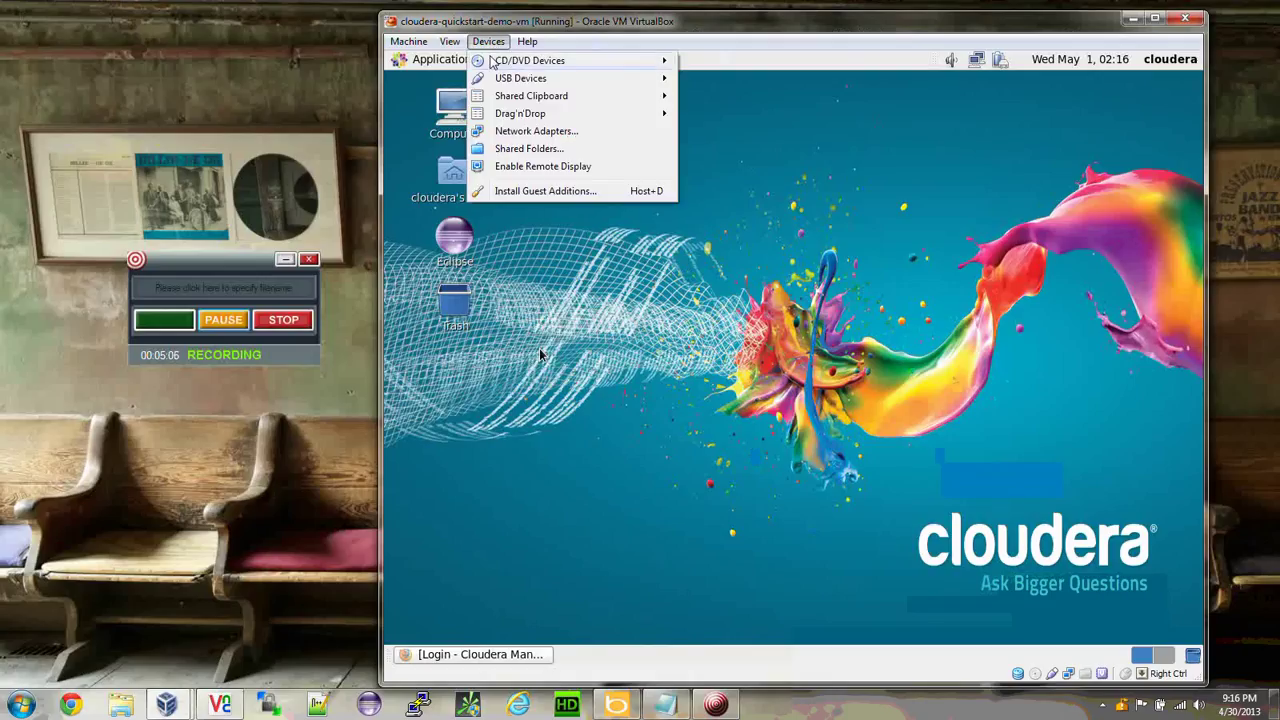
pyautogui.moveTo(492, 62)
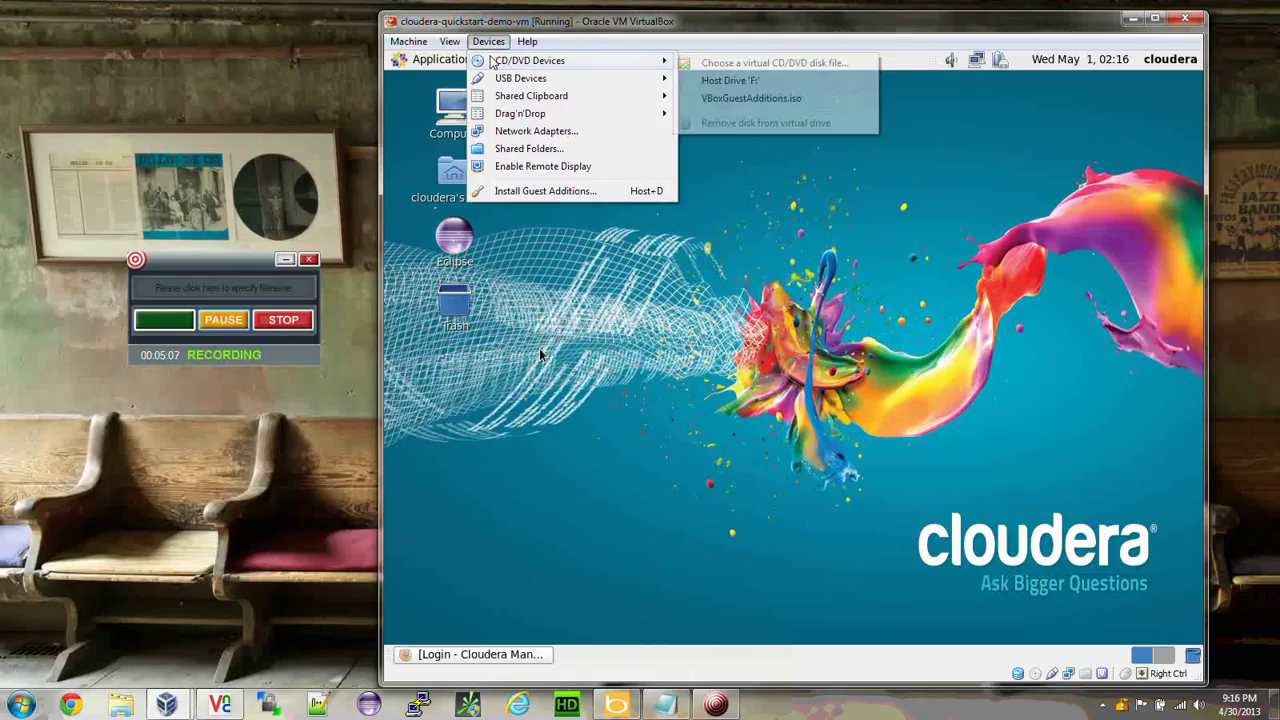
pyautogui.click(501, 192)
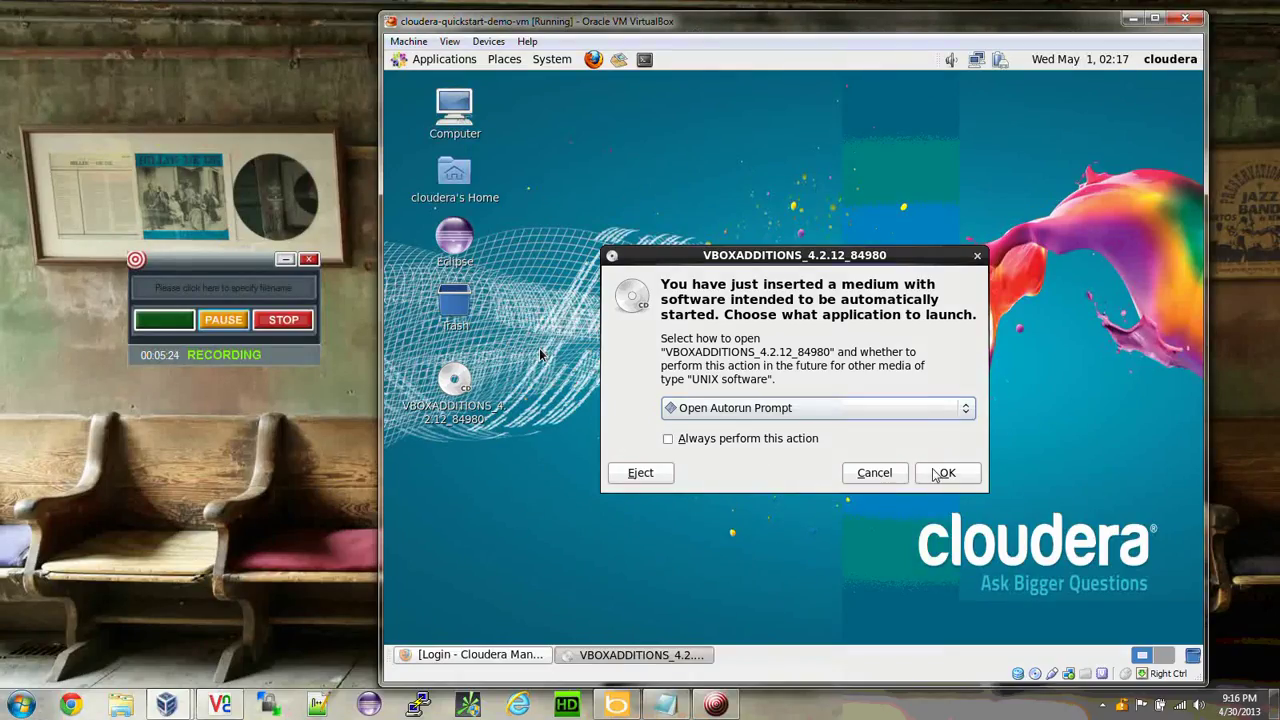
# Run the disc's Guest Additions installer, authenticating as root with the root password.
pyautogui.click(937, 474)
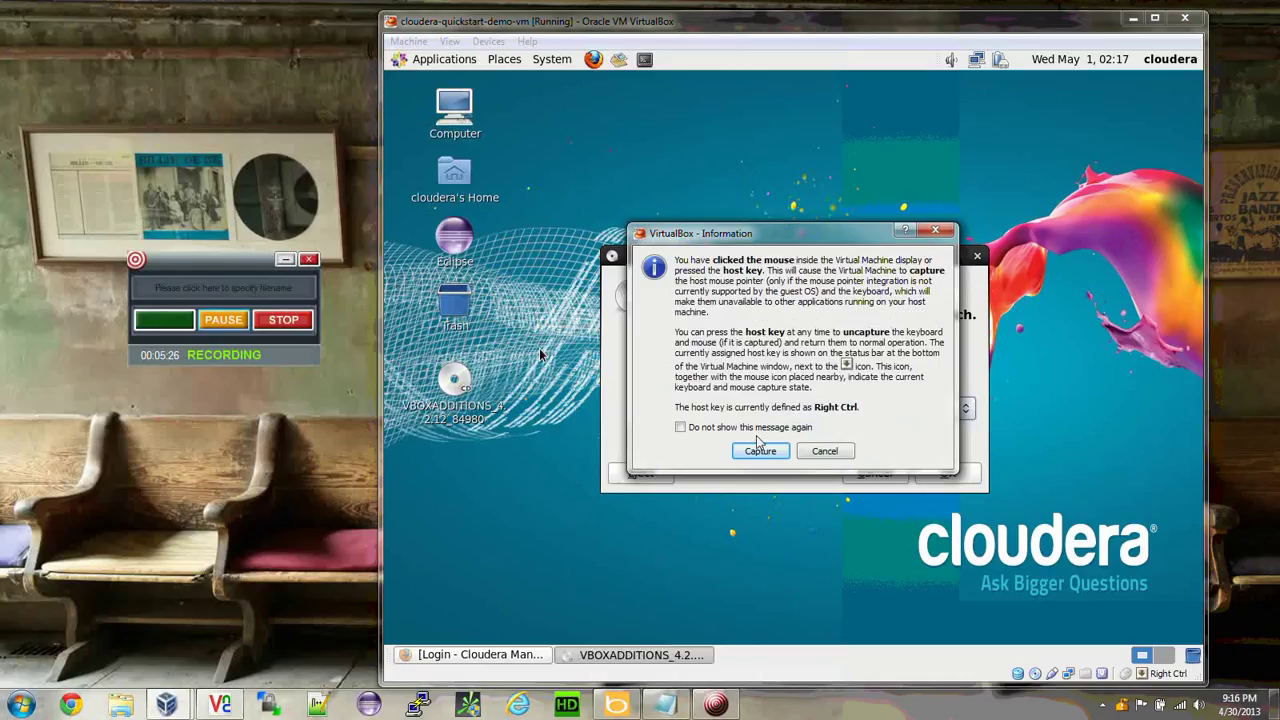
pyautogui.click(760, 449)
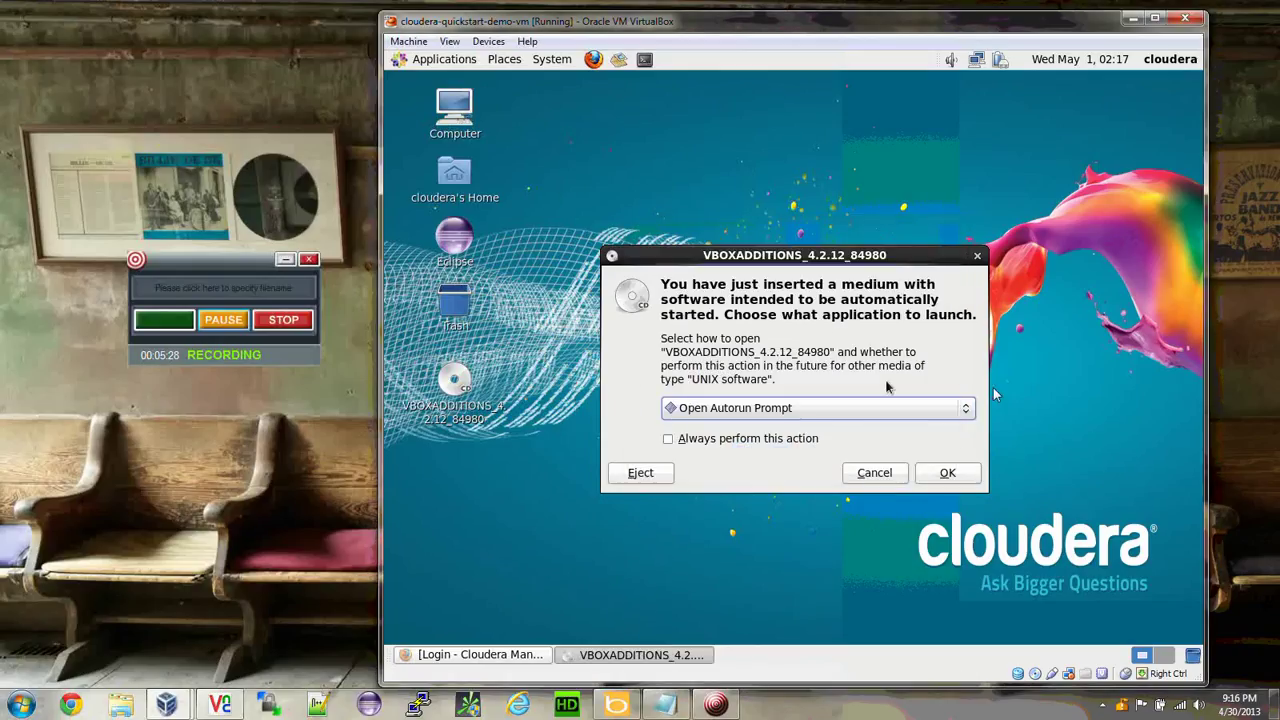
pyautogui.click(943, 478)
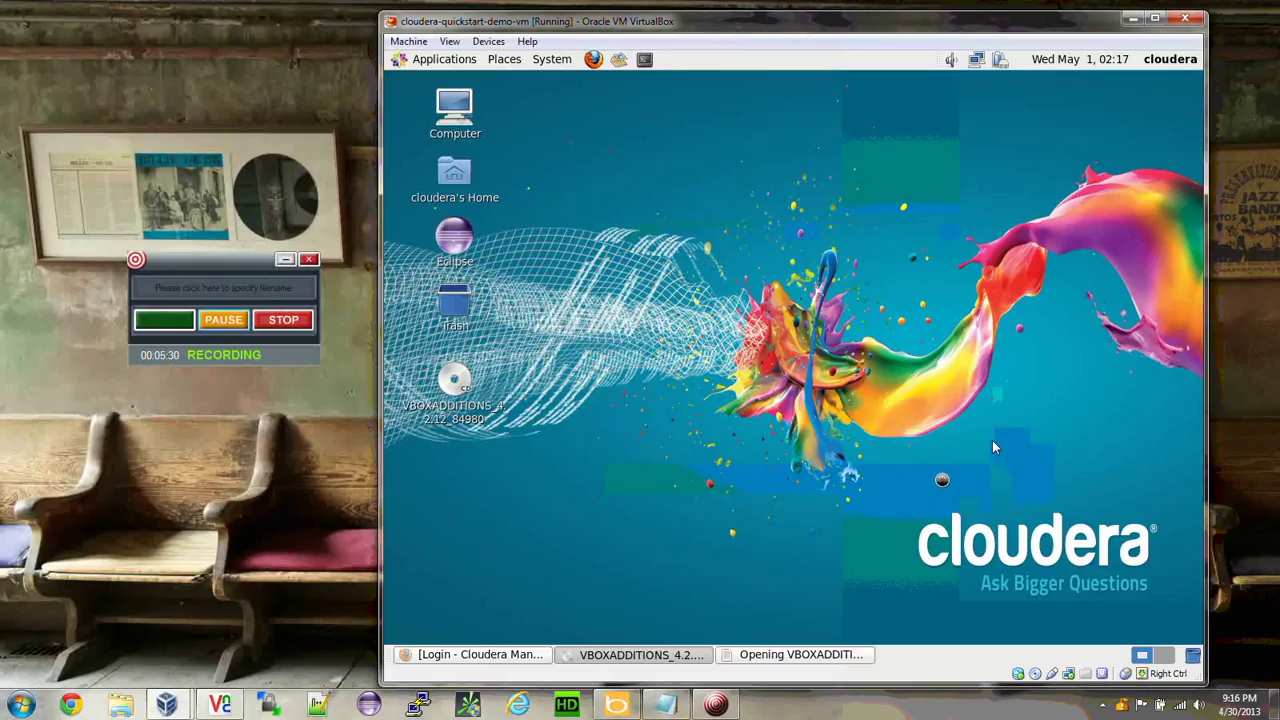
pyautogui.click(916, 428)
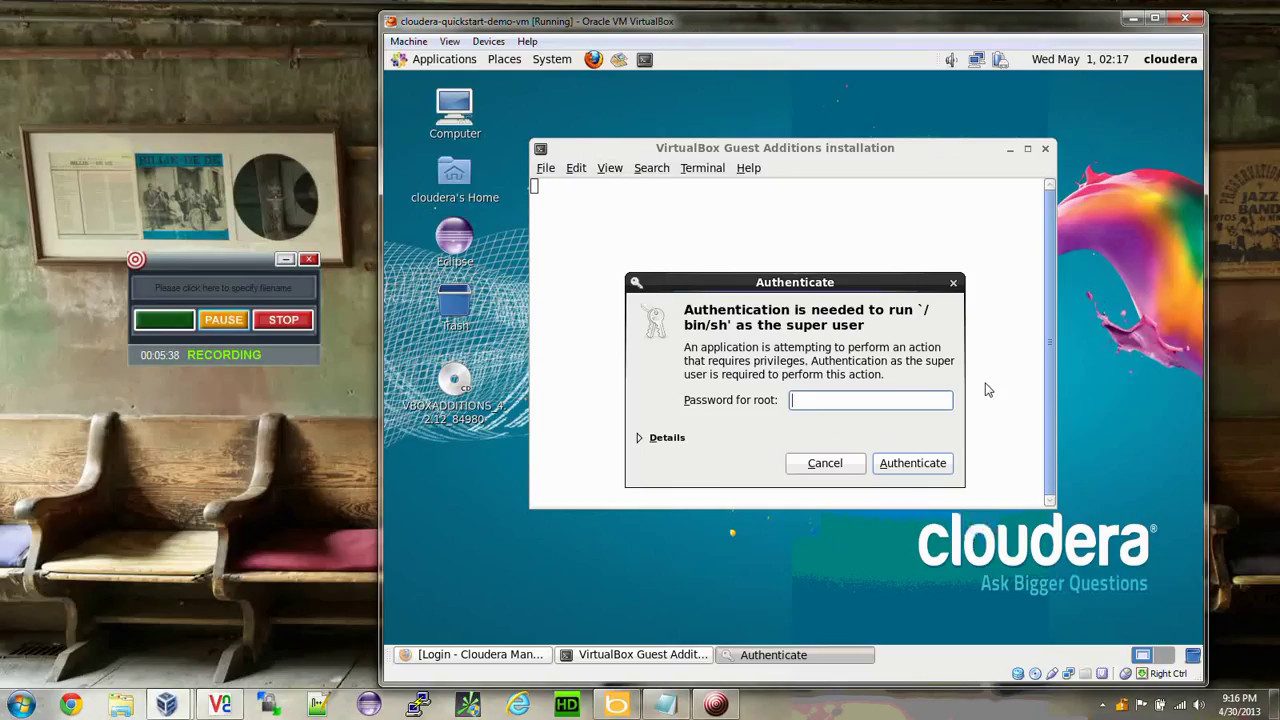
pyautogui.write('cloudera')
pyautogui.click(912, 463)
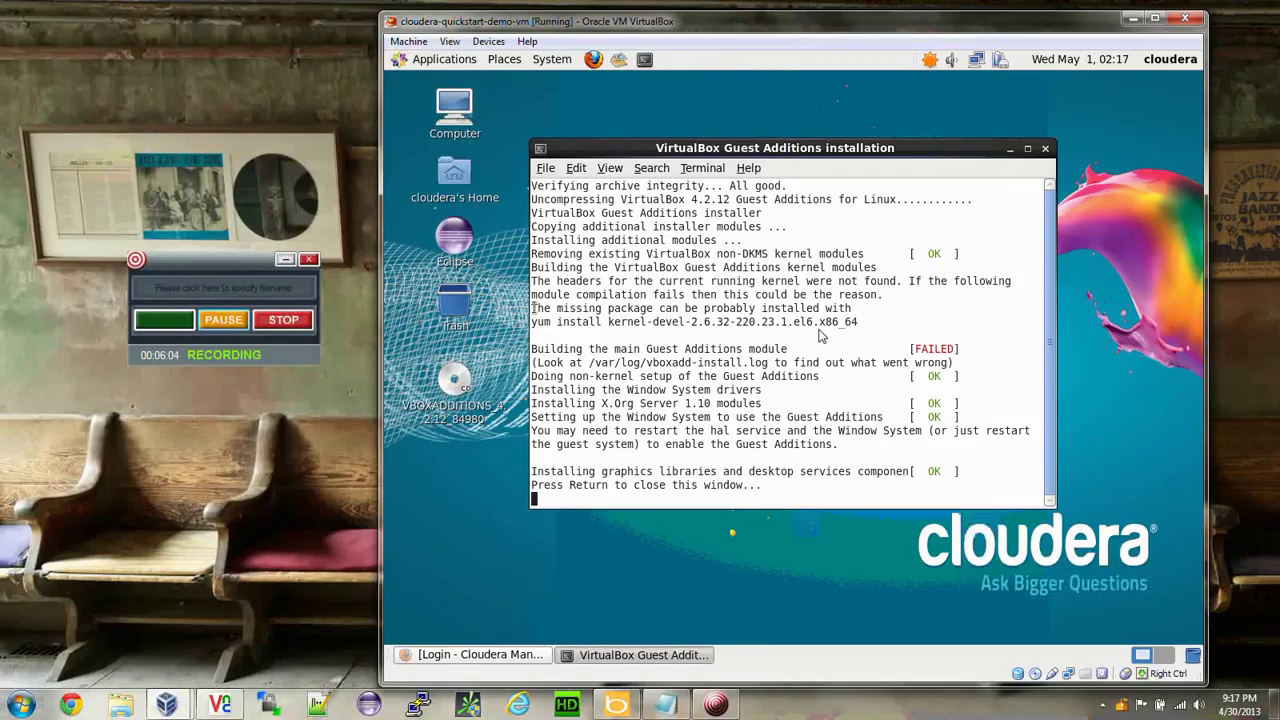
# Copy the missing kernel-devel package name from the installer's failed module build message.
pyautogui.moveTo(533, 308); pyautogui.dragTo(966, 345)
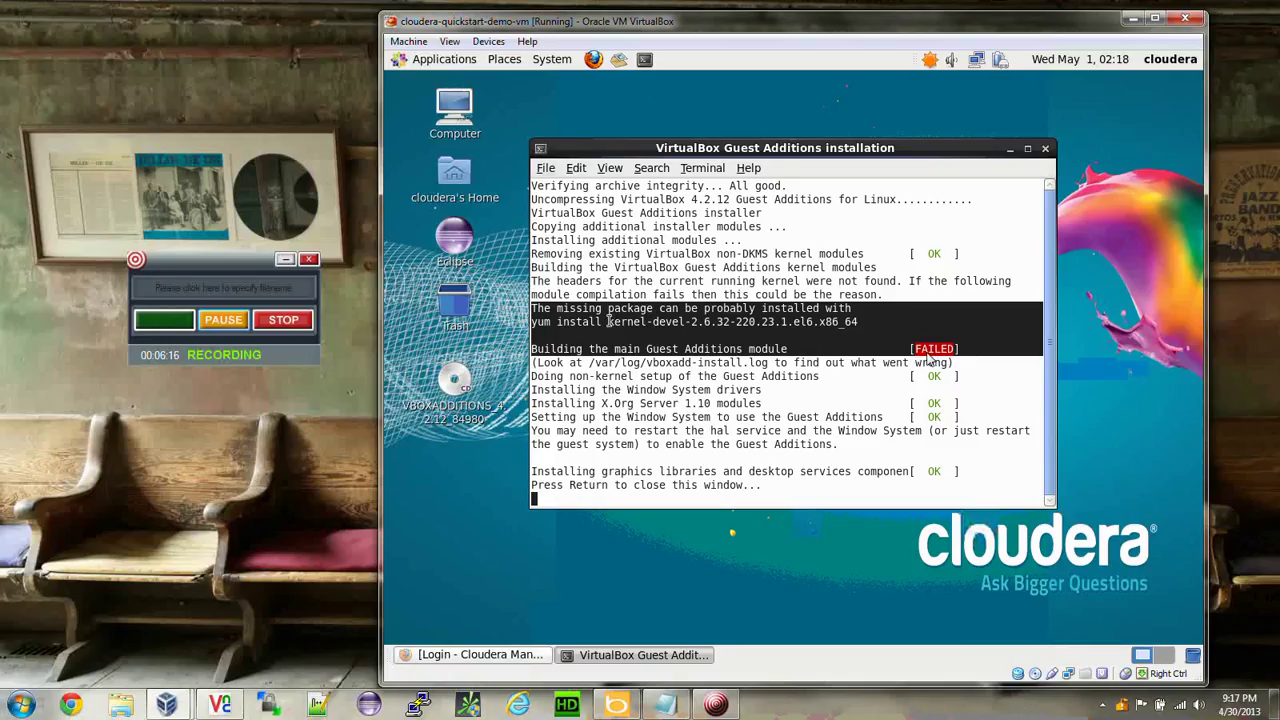
pyautogui.moveTo(608, 322); pyautogui.dragTo(860, 322)
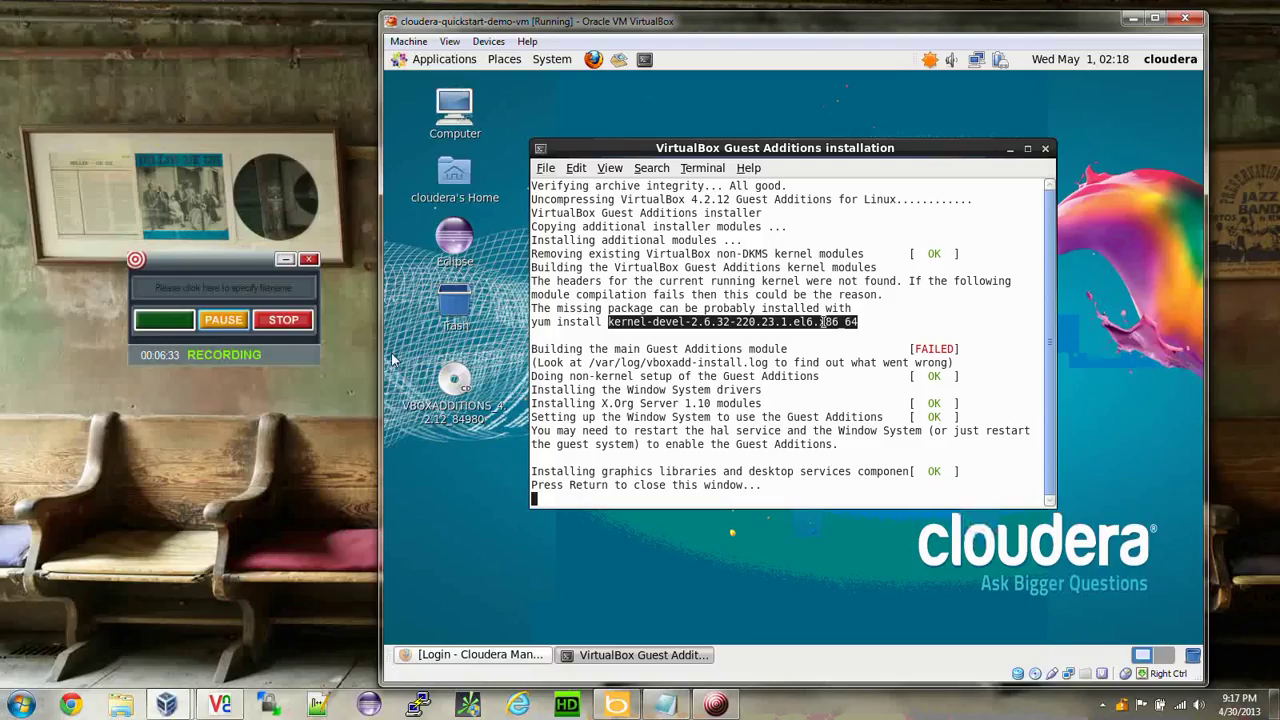
pyautogui.rightClick(822, 322)
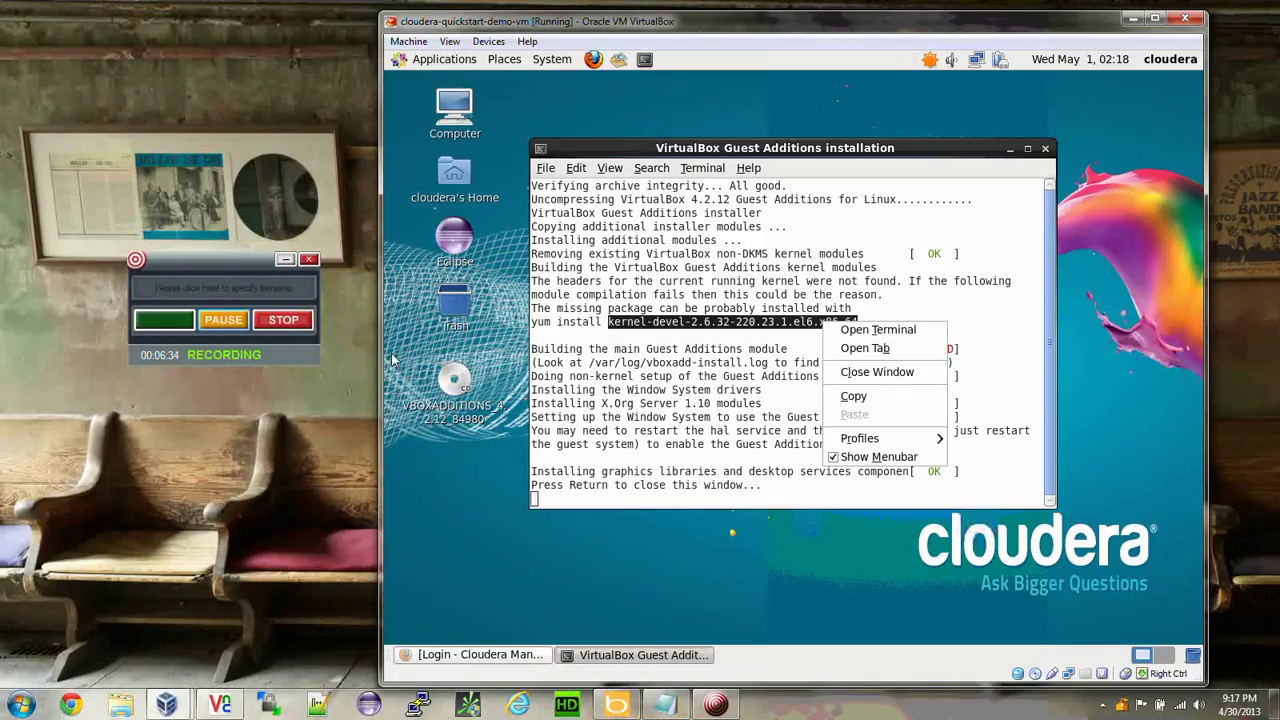
pyautogui.click(853, 396)
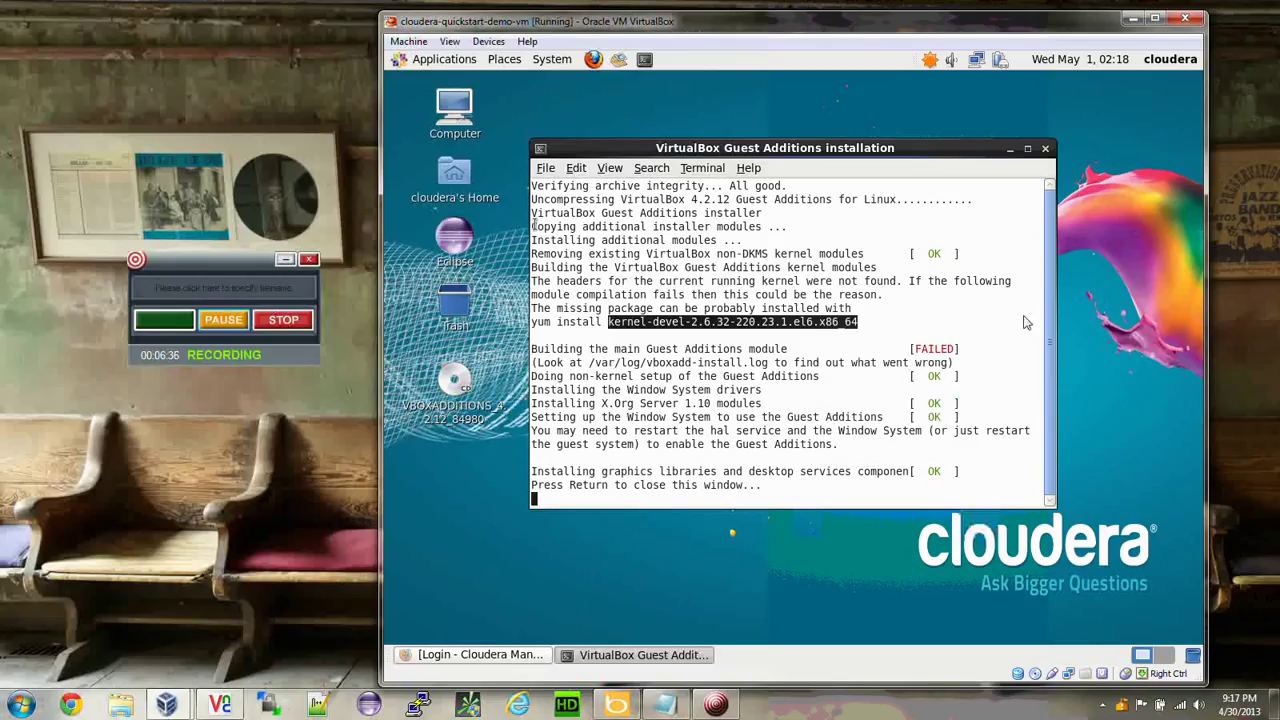
pyautogui.click(603, 311)
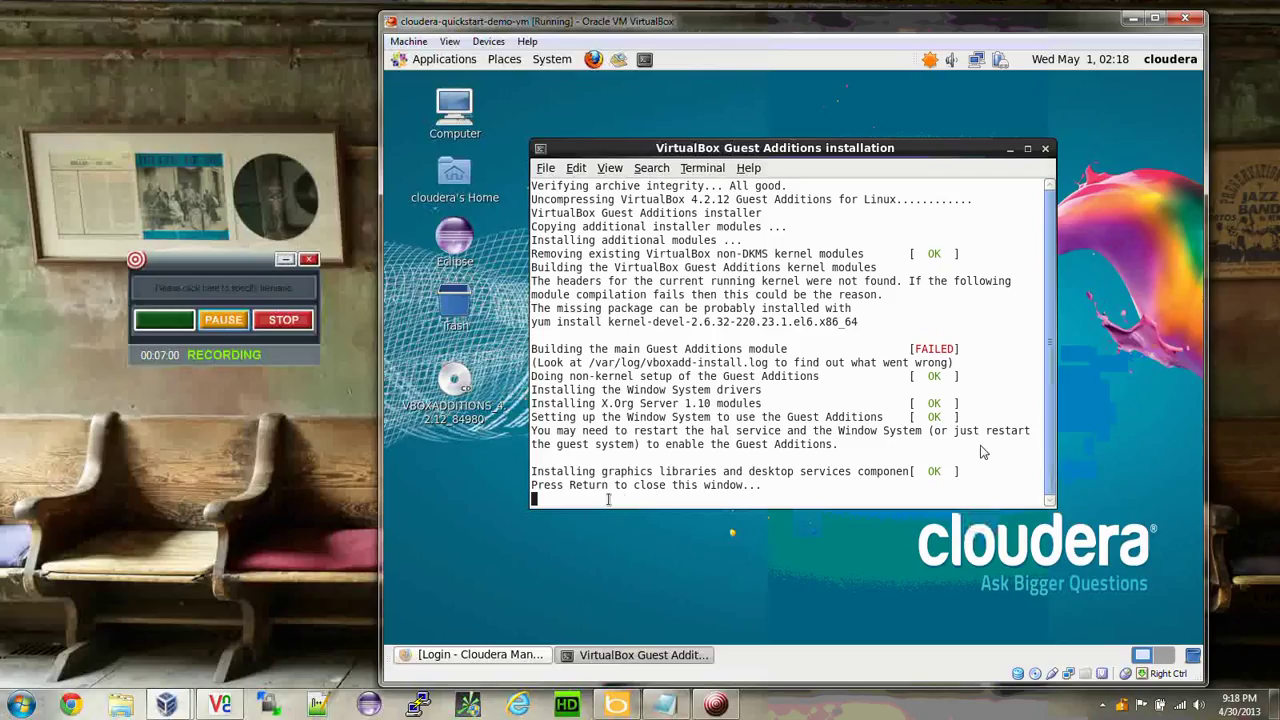
pyautogui.moveTo(548, 488); pyautogui.dragTo(846, 476)
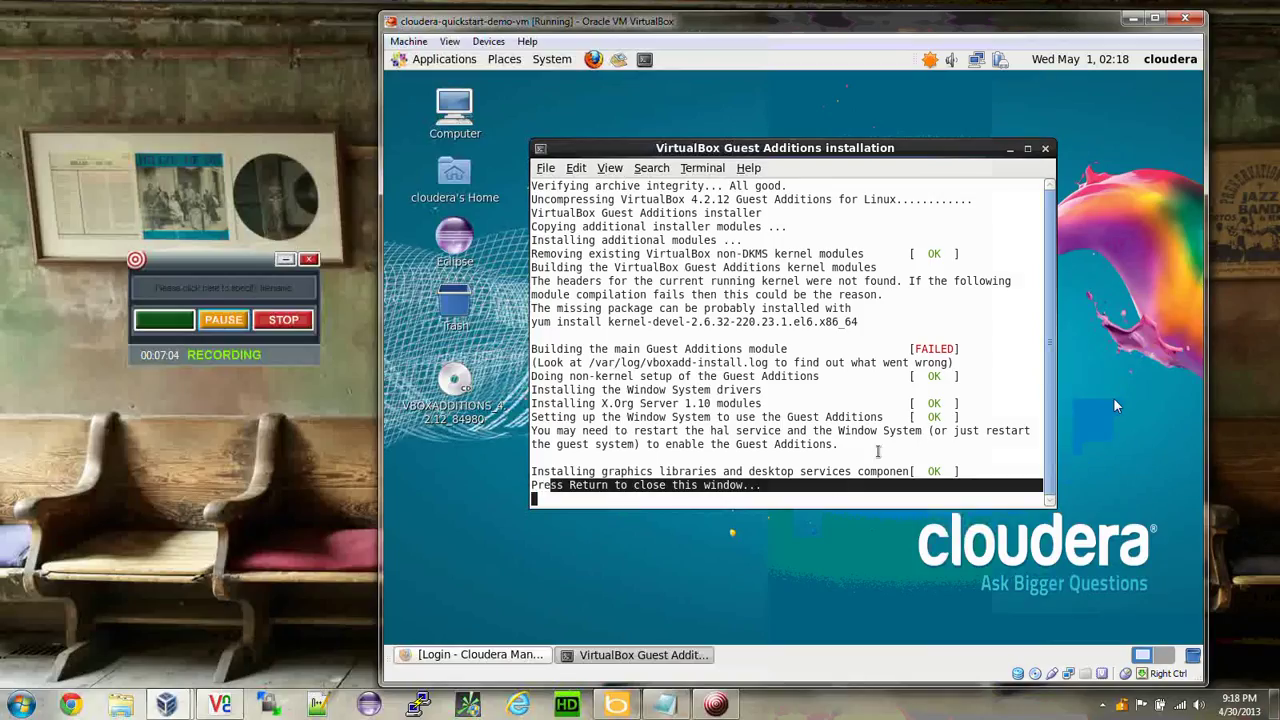
# Close the installer terminal and restore the Cloudera Manager Firefox window.
pyautogui.click(913, 425)
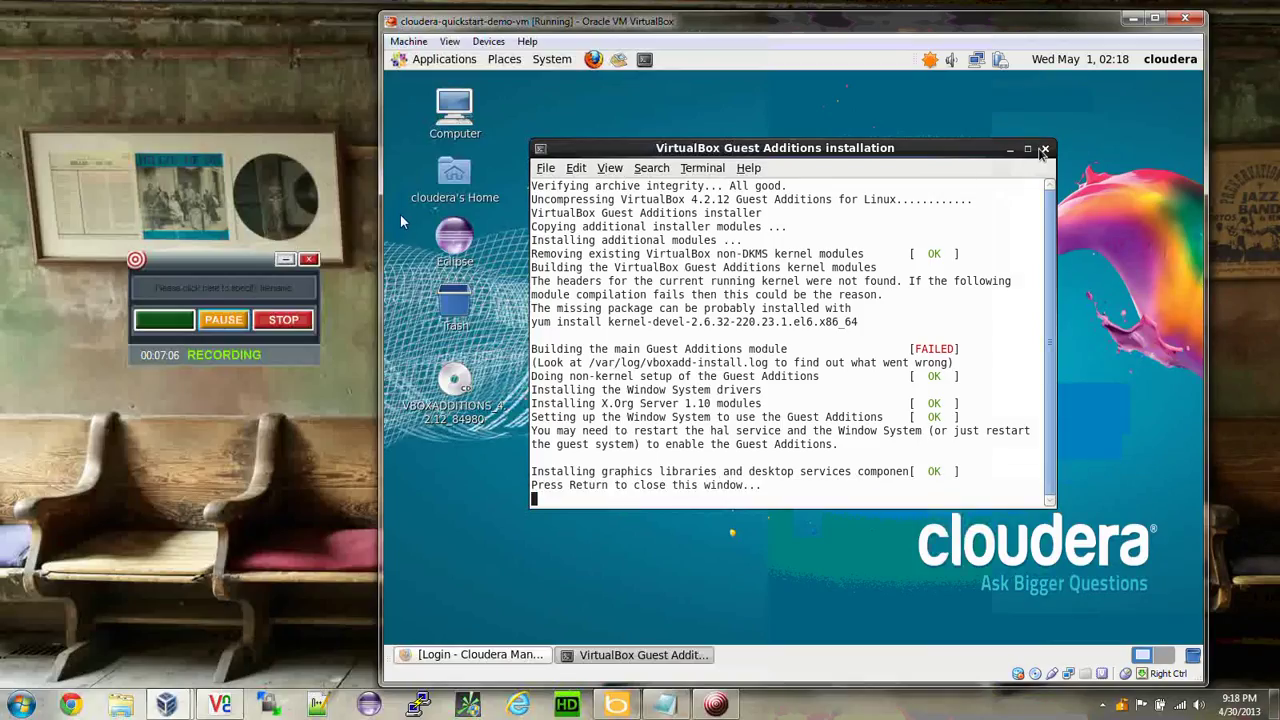
pyautogui.press('Return')
pyautogui.click(446, 656)
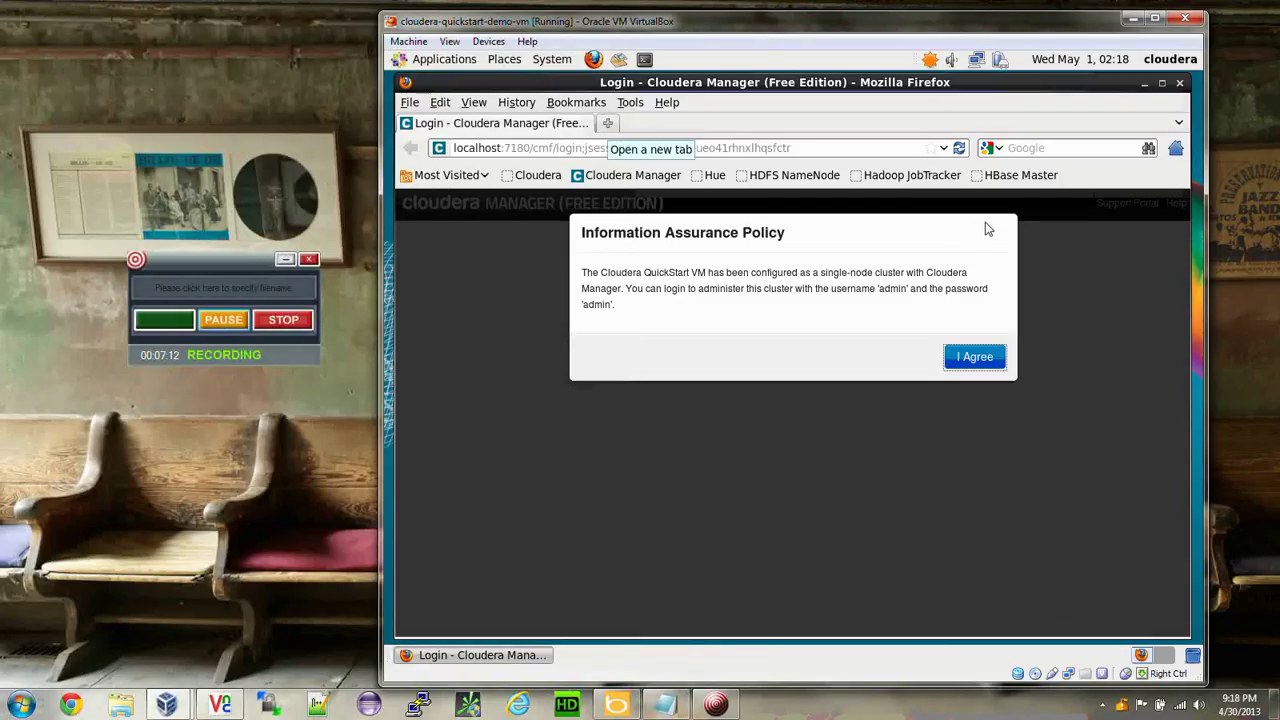
# Search the web in a new tab for the pasted kernel-devel-2.6.32-220.23.1.el6.x86_64 name.
pyautogui.click(608, 122)
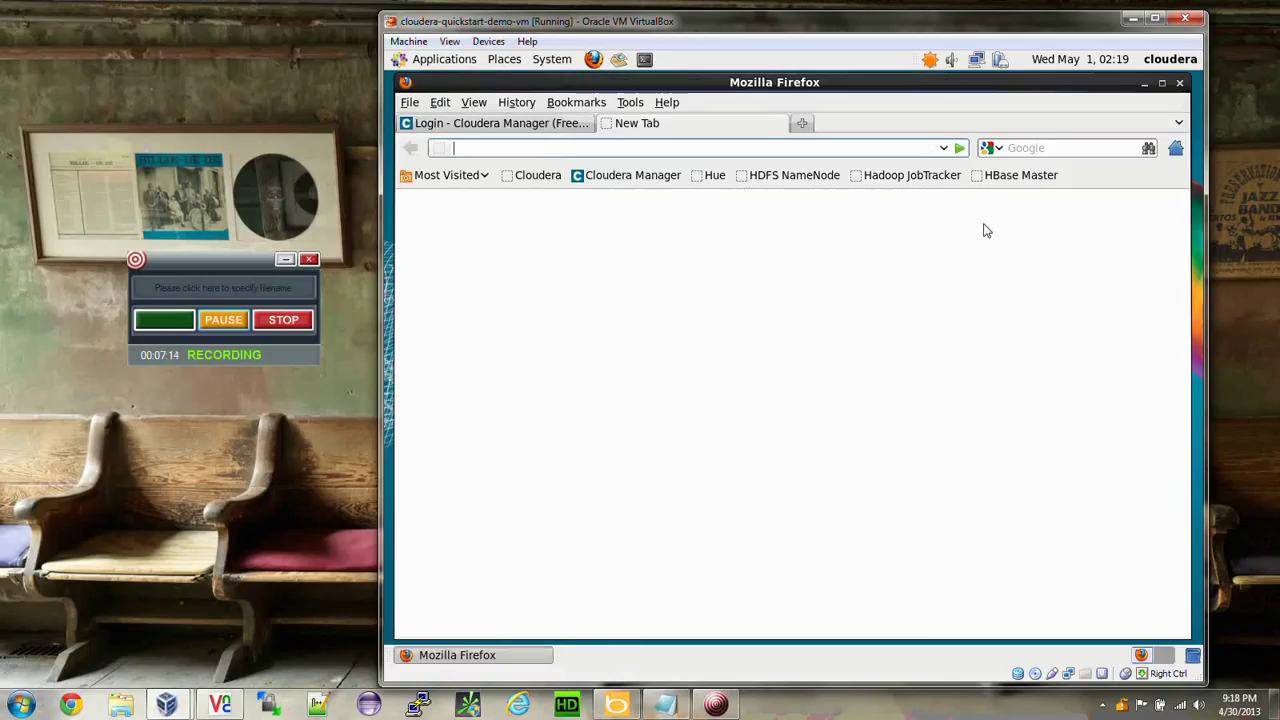
pyautogui.click(1021, 148)
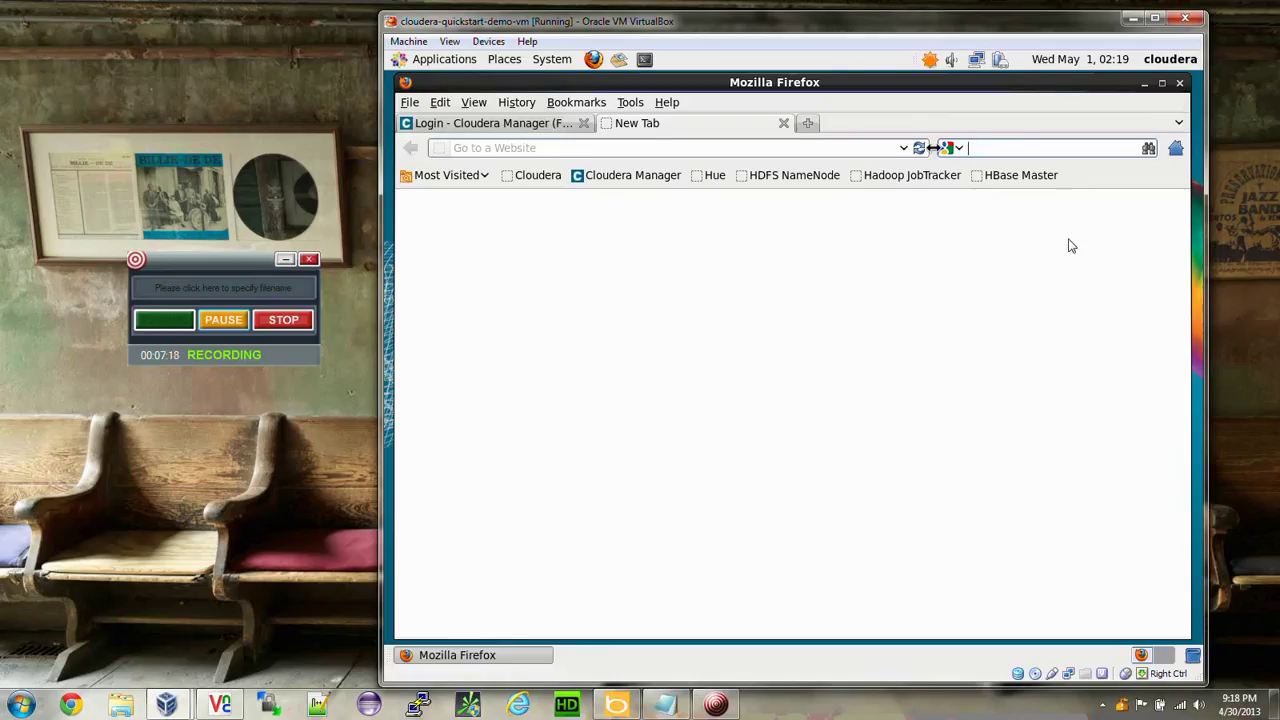
pyautogui.rightClick(931, 149)
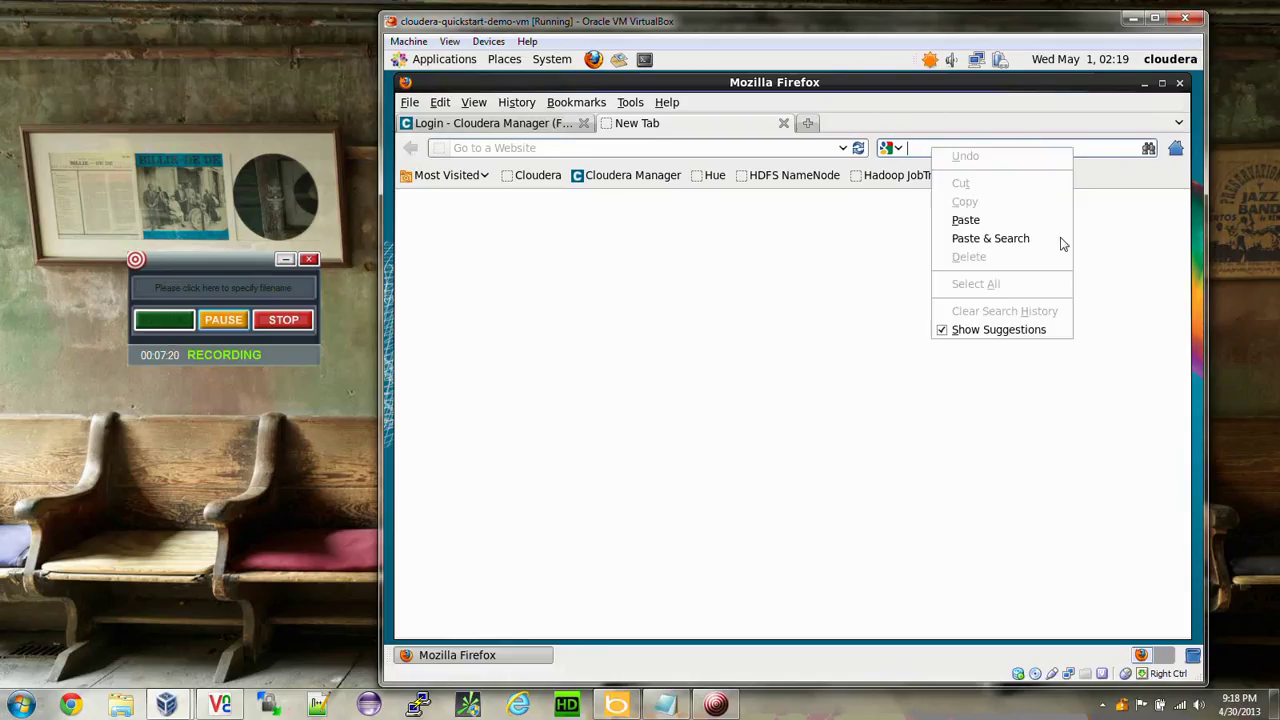
pyautogui.click(962, 219)
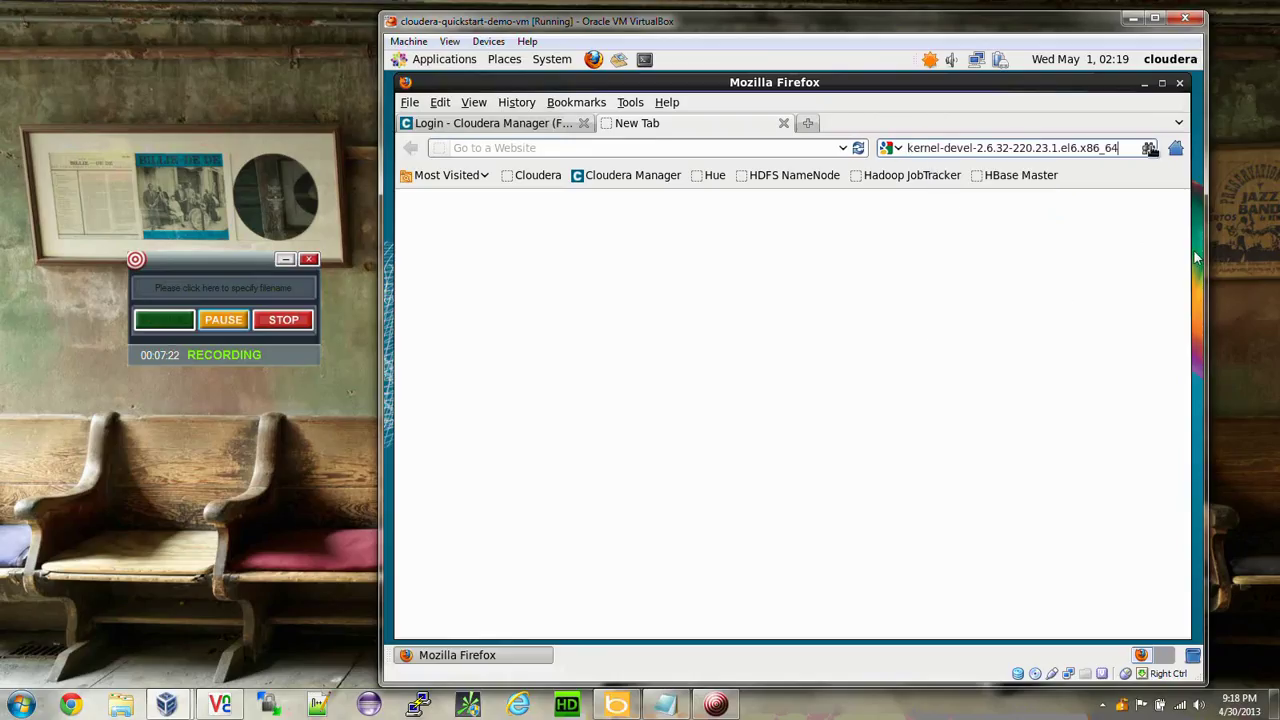
pyautogui.click(1150, 148)
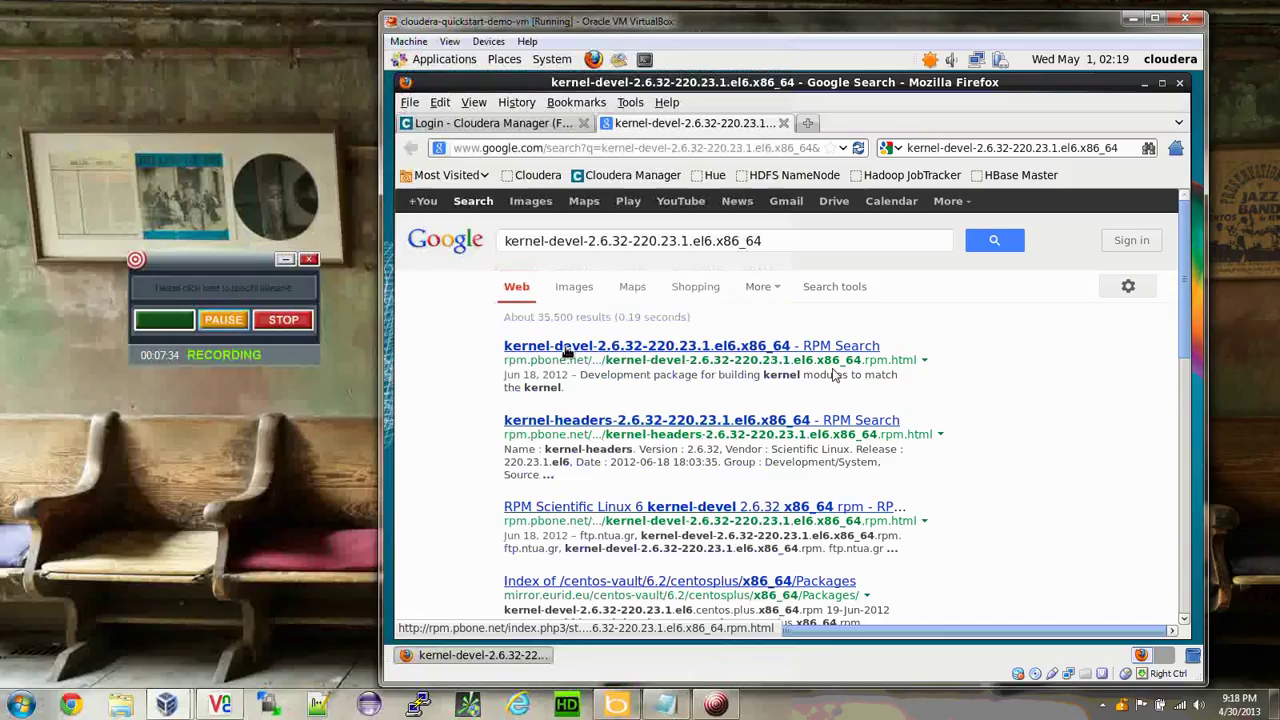
# Open the rpm.pbone.net kernel-devel result and download the RPM from the first ftp.ntua.gr mirror.
pyautogui.click(566, 347)
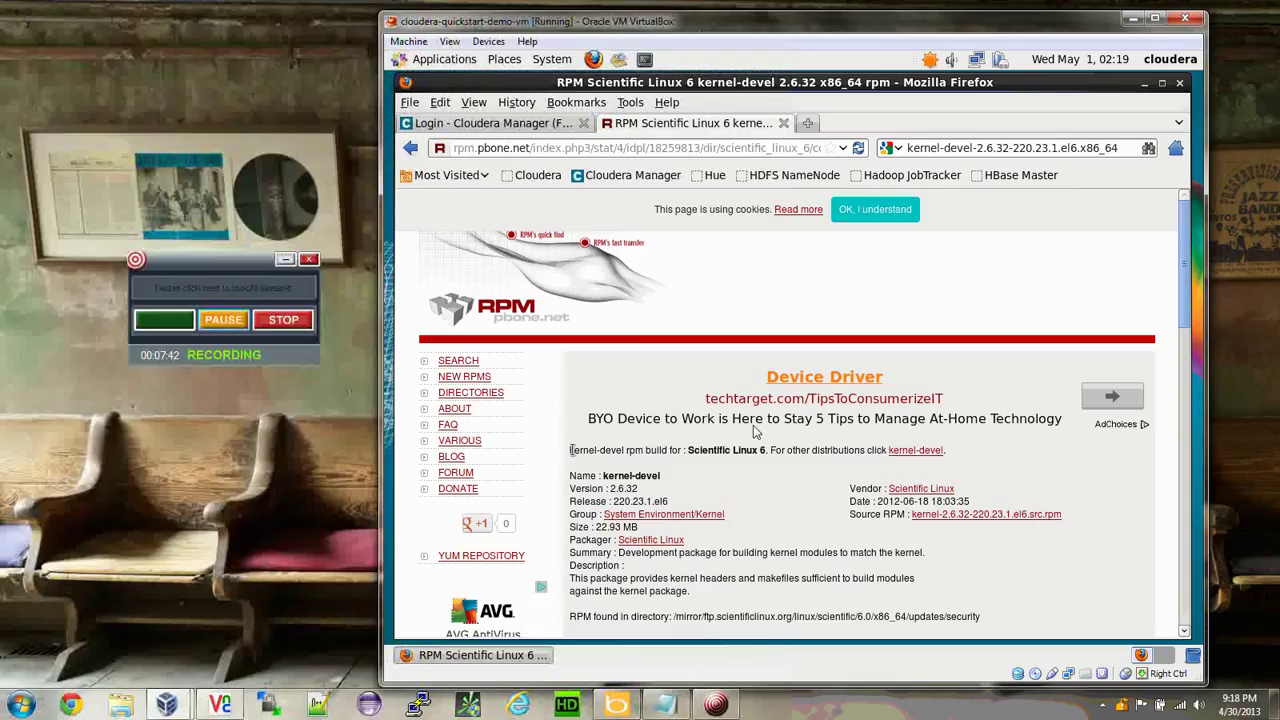
pyautogui.moveTo(571, 450); pyautogui.dragTo(794, 451)
pyautogui.click(797, 479)
pyautogui.scroll(-3, 975, 460)
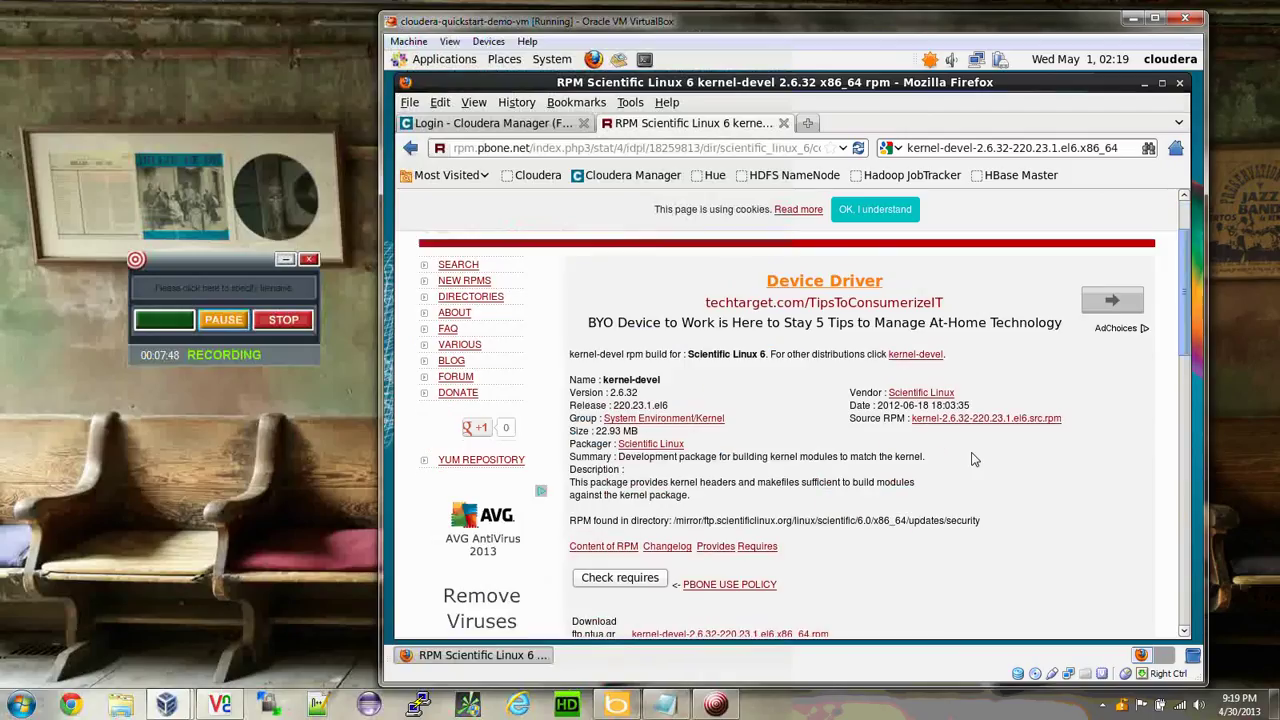
pyautogui.scroll(-4, 973, 458)
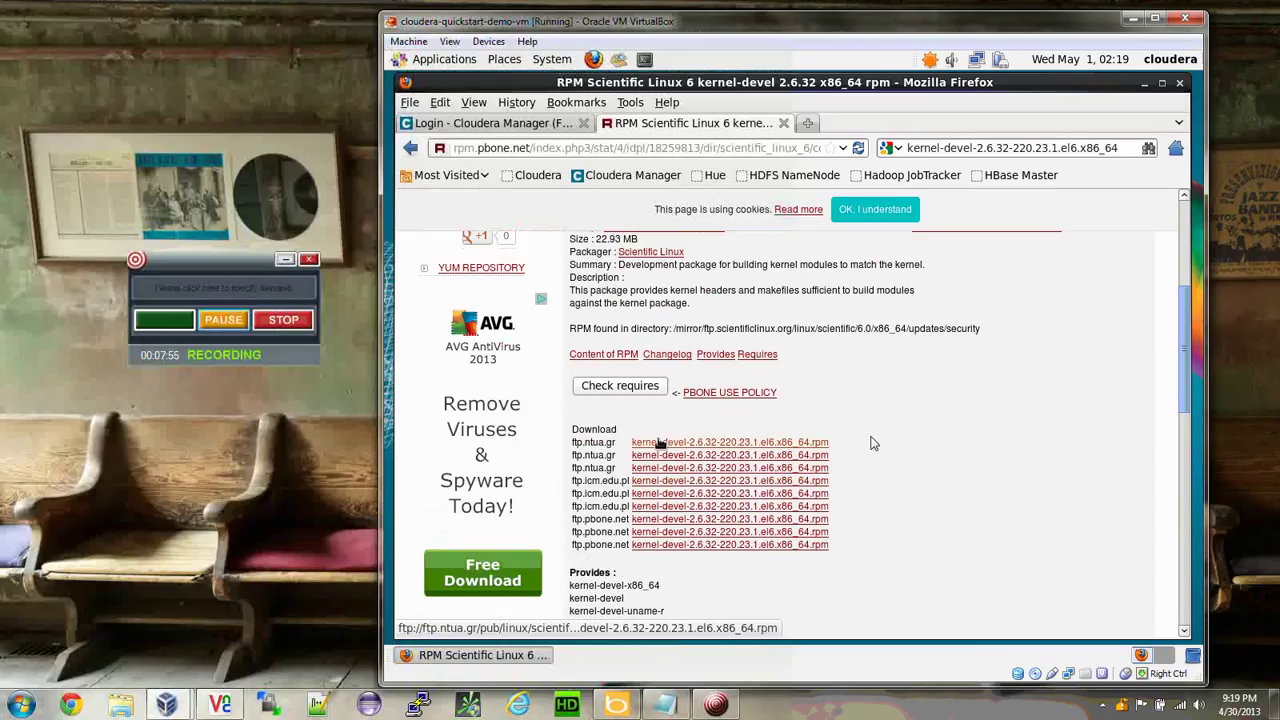
pyautogui.click(659, 443)
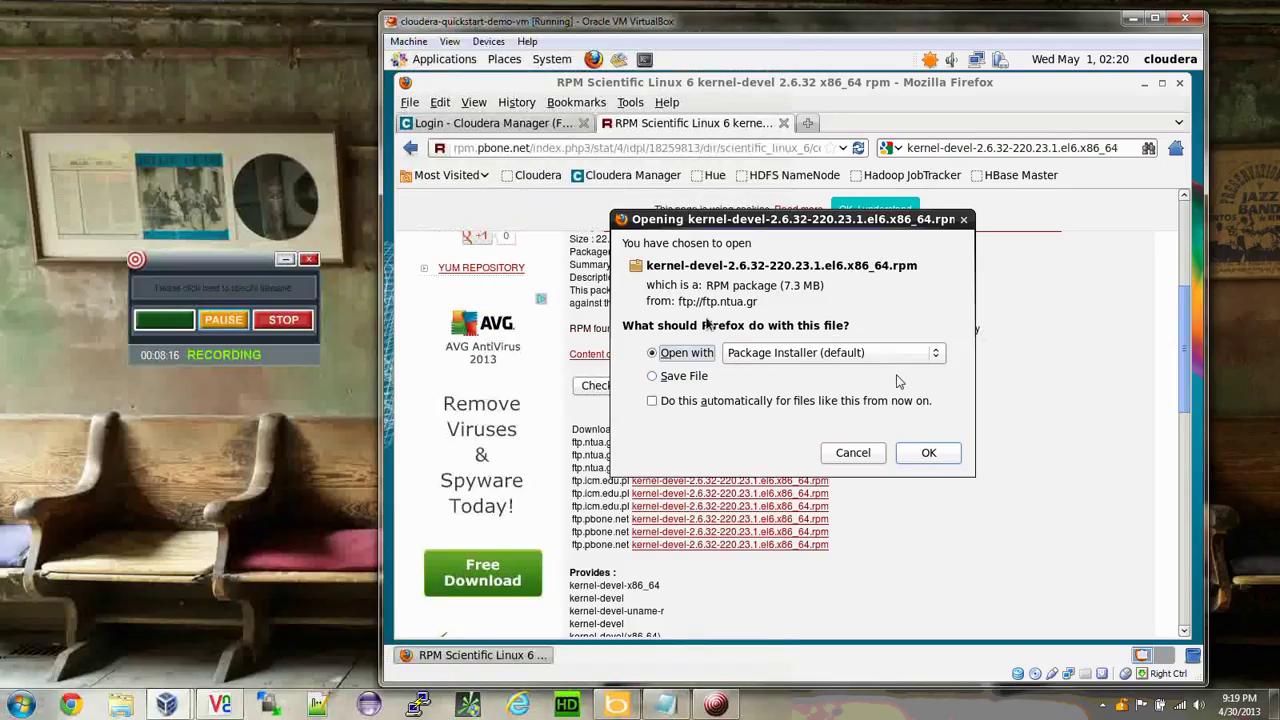
# Open the downloaded kernel-devel RPM with Package Installer.
pyautogui.click(915, 453)
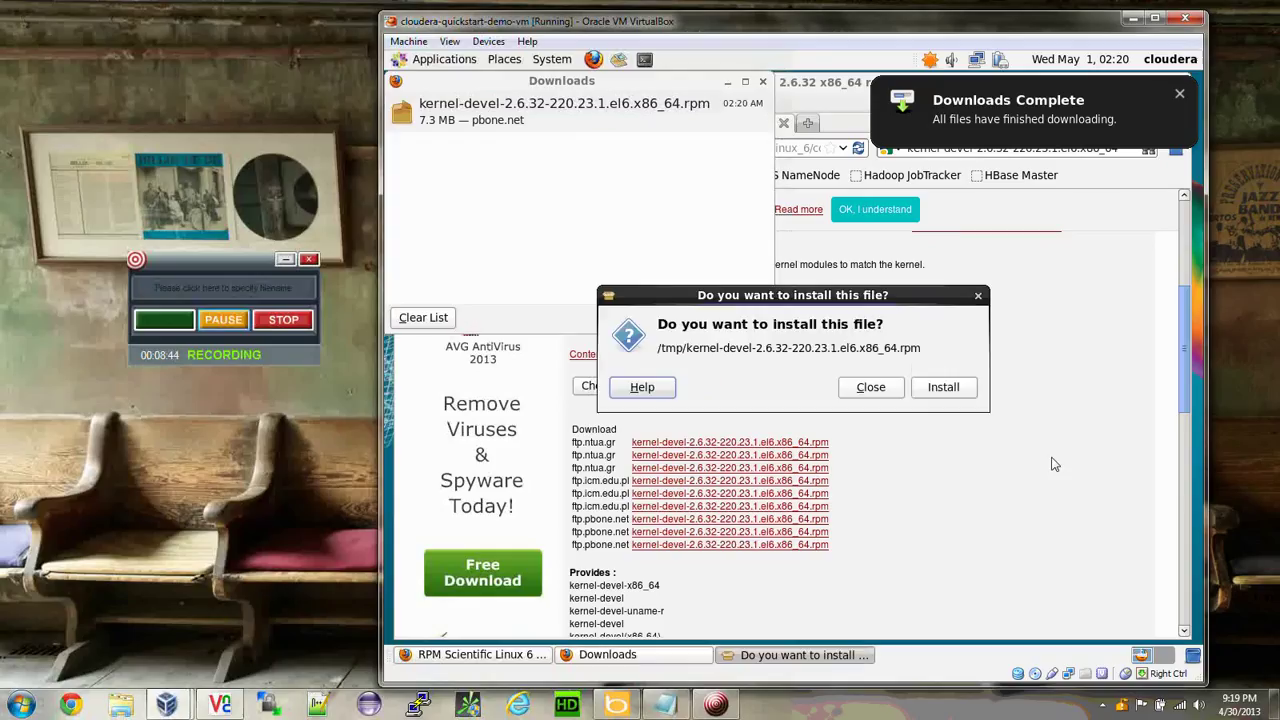
# Install the downloaded kernel-devel package after authenticating with the root password, then close the installer.
pyautogui.click(938, 387)
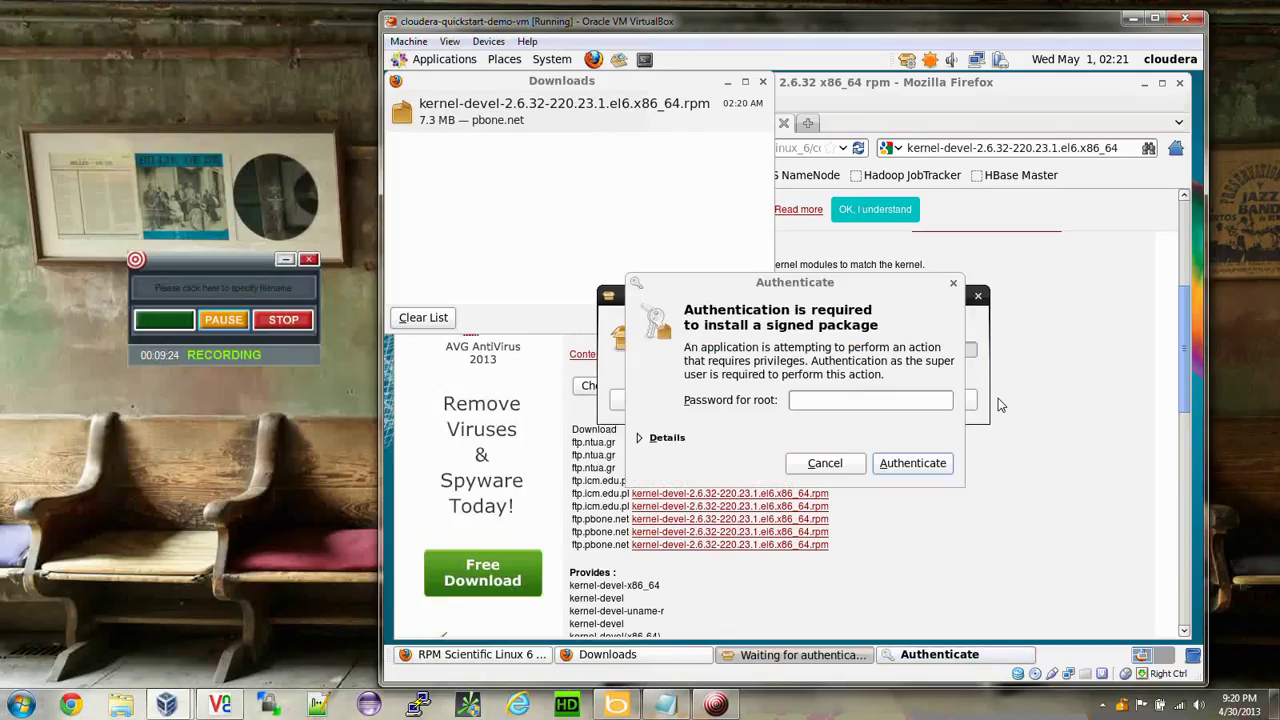
pyautogui.click(883, 399)
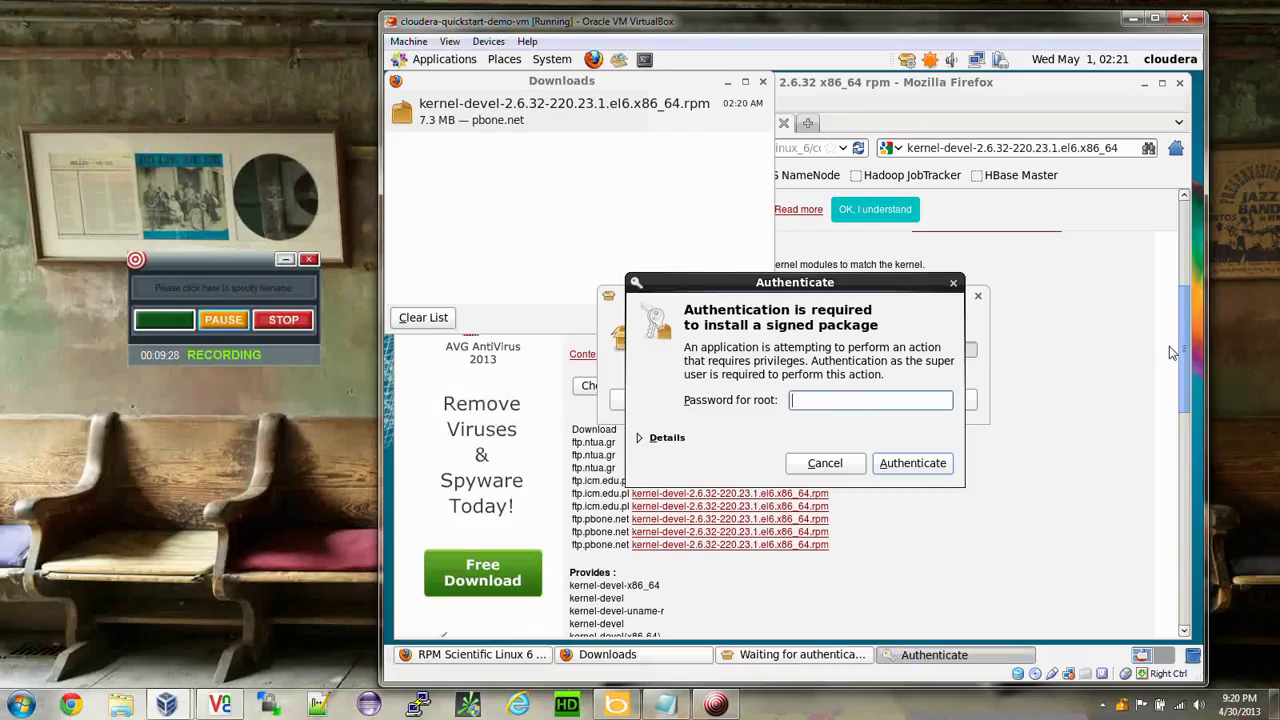
pyautogui.write('cloudera')
pyautogui.press('Return')
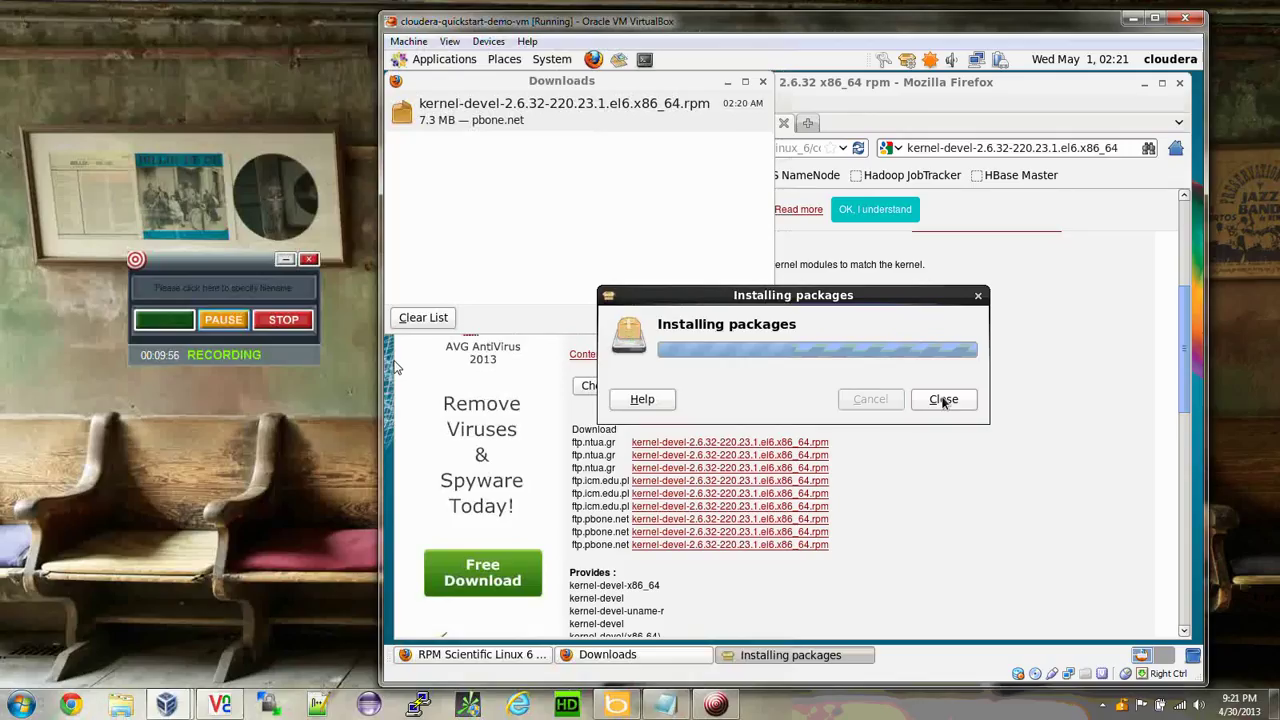
pyautogui.click(943, 399)
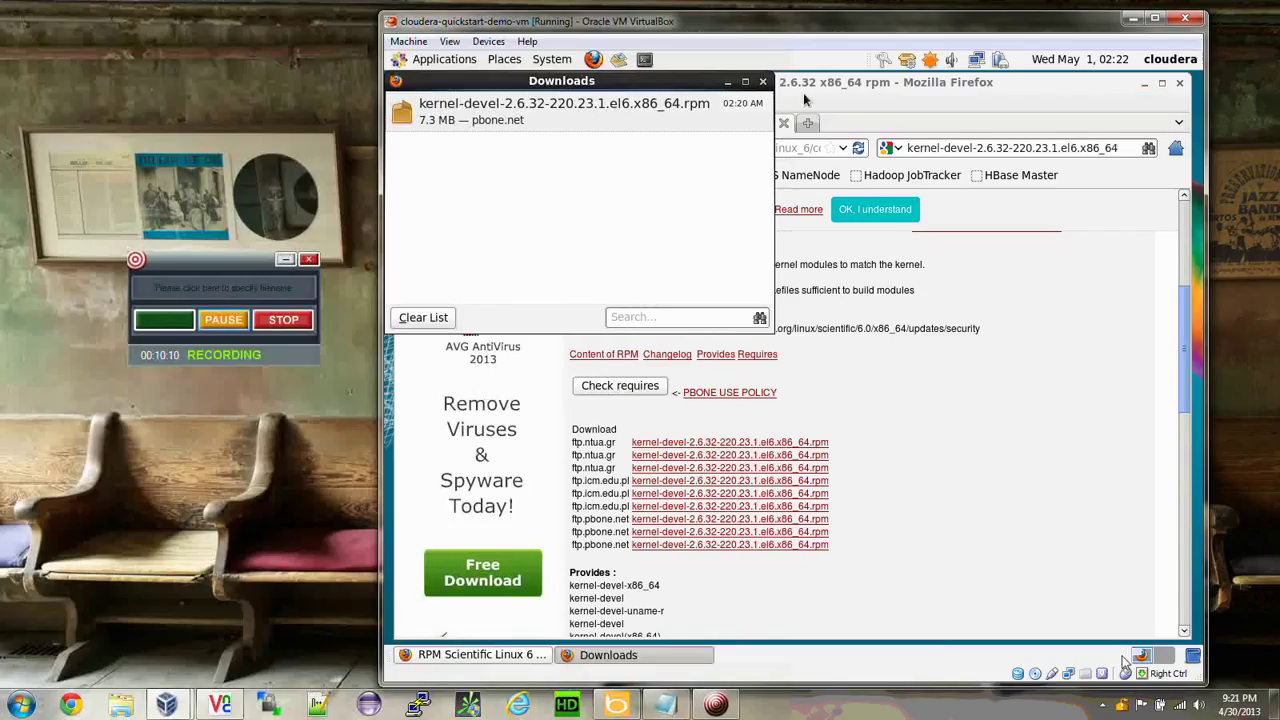
# Close Firefox's downloads, minimize it, and start a guest terminal switched to root with su.
pyautogui.click(762, 81)
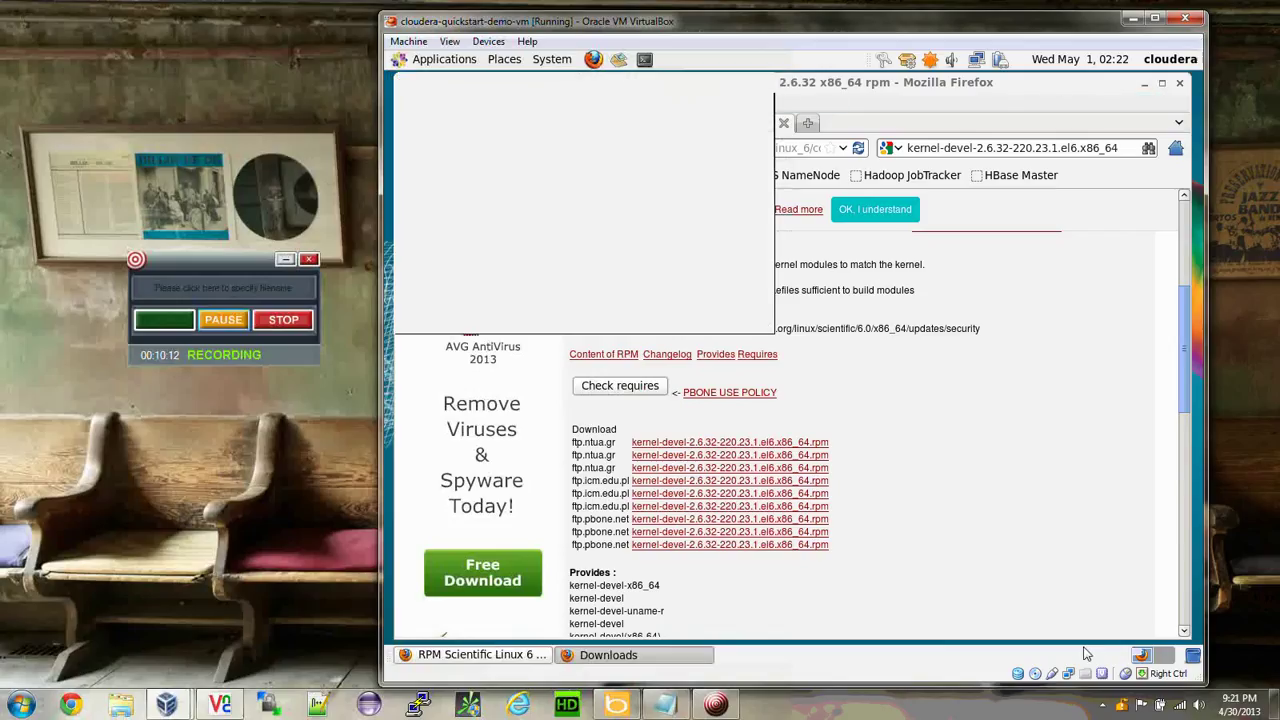
pyautogui.click(1144, 82)
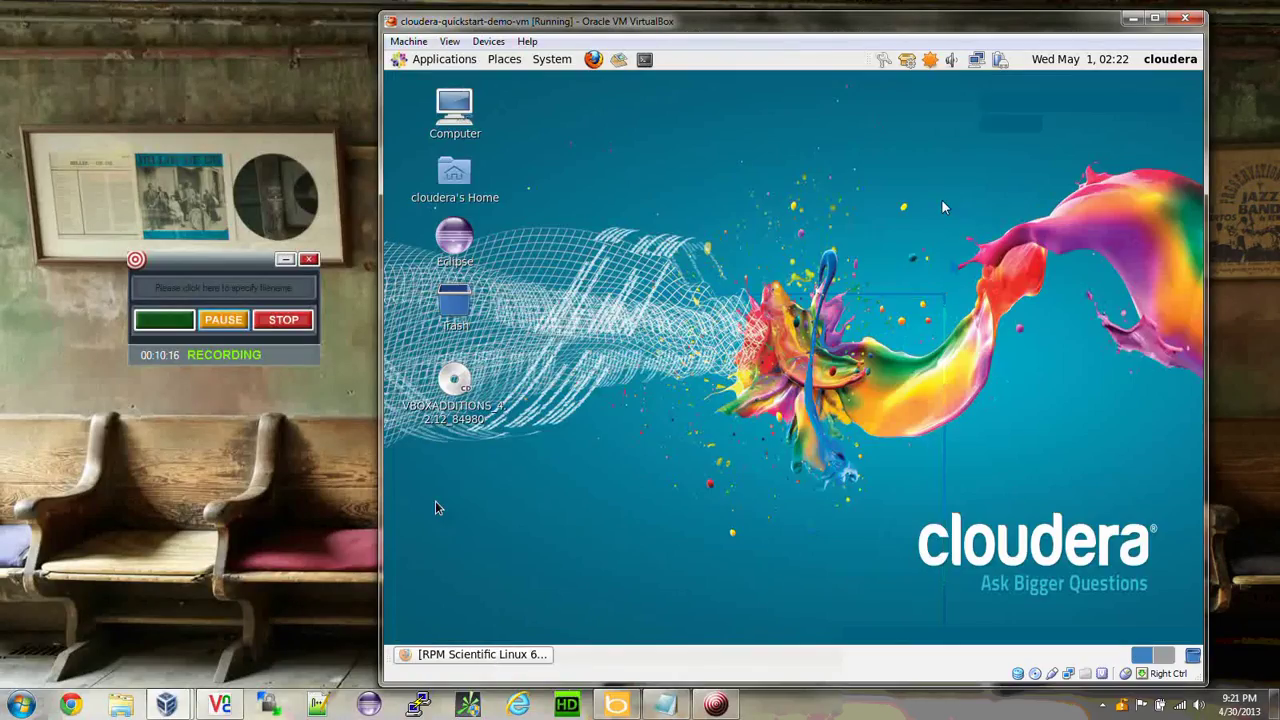
pyautogui.click(454, 385)
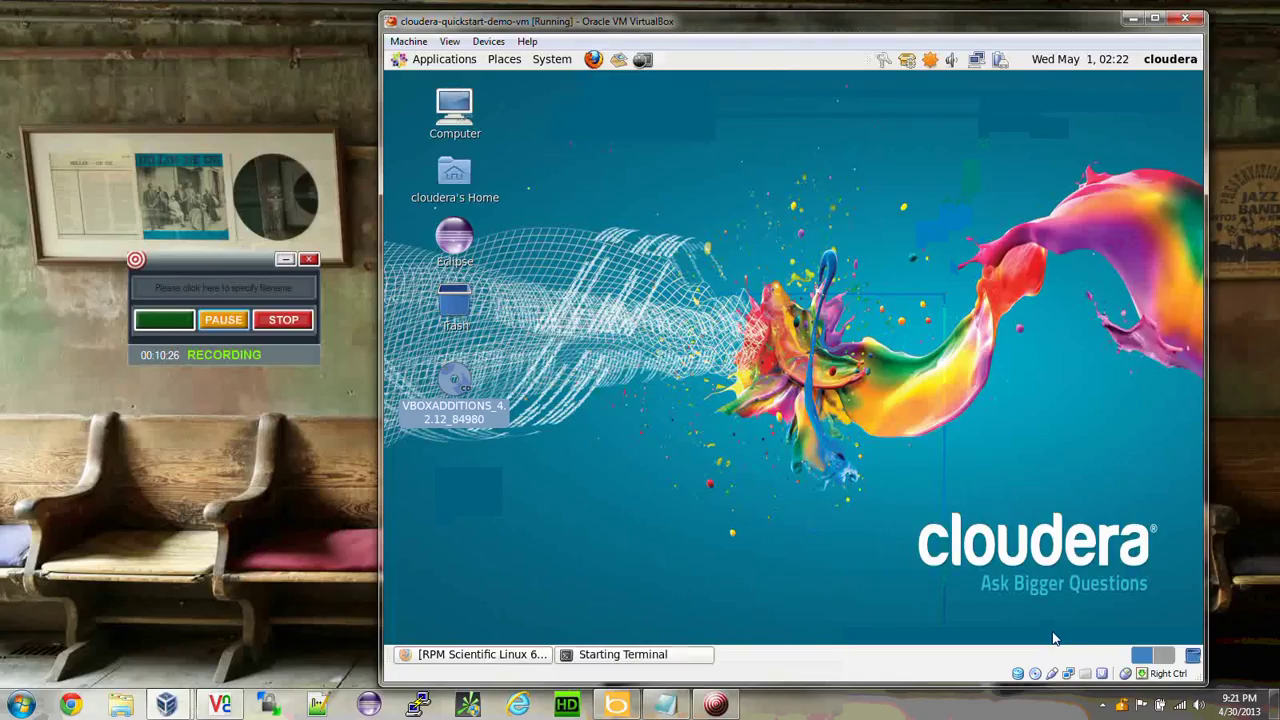
pyautogui.click(644, 59)
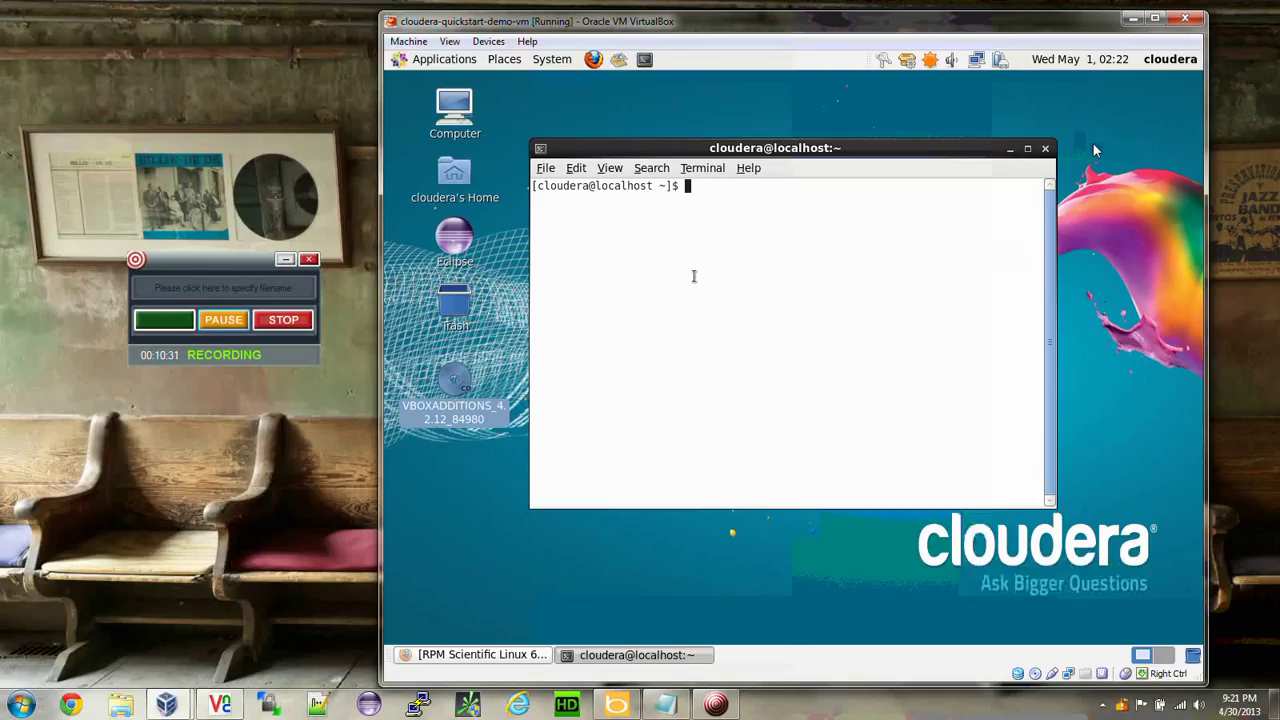
pyautogui.write('su')
pyautogui.press('Return')
pyautogui.press('Return')
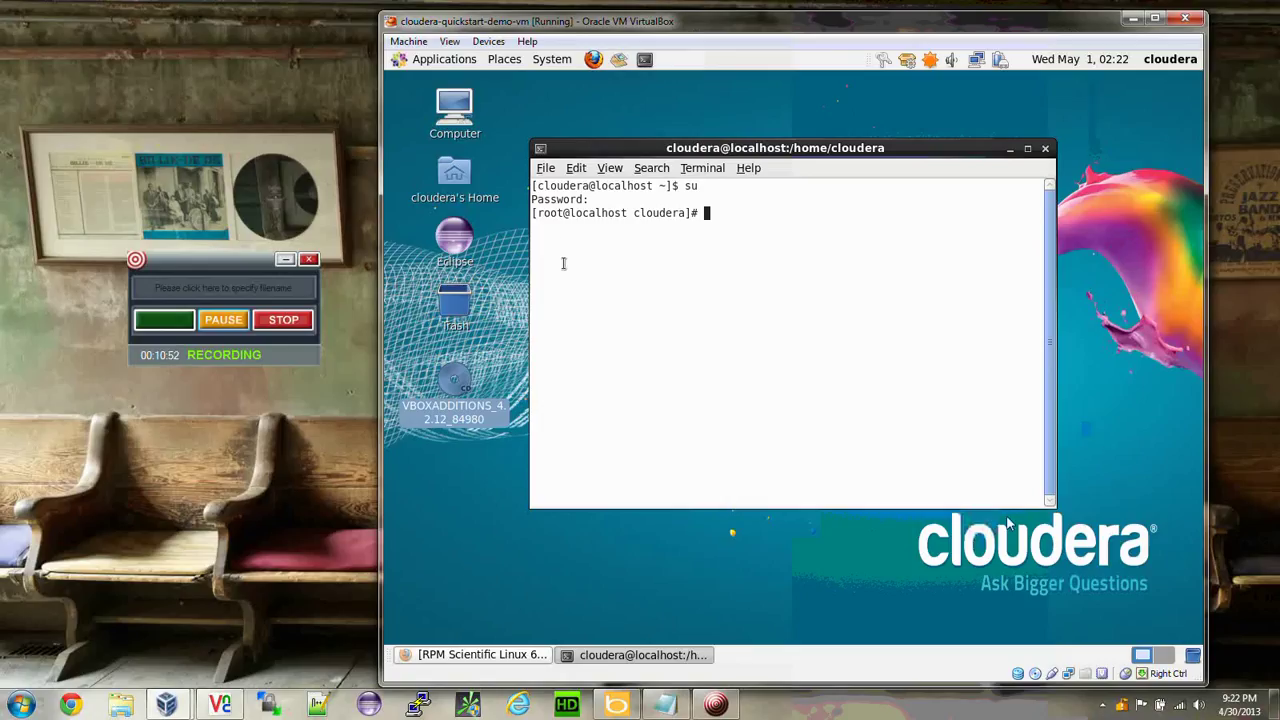
pyautogui.doubleClick(550, 213)
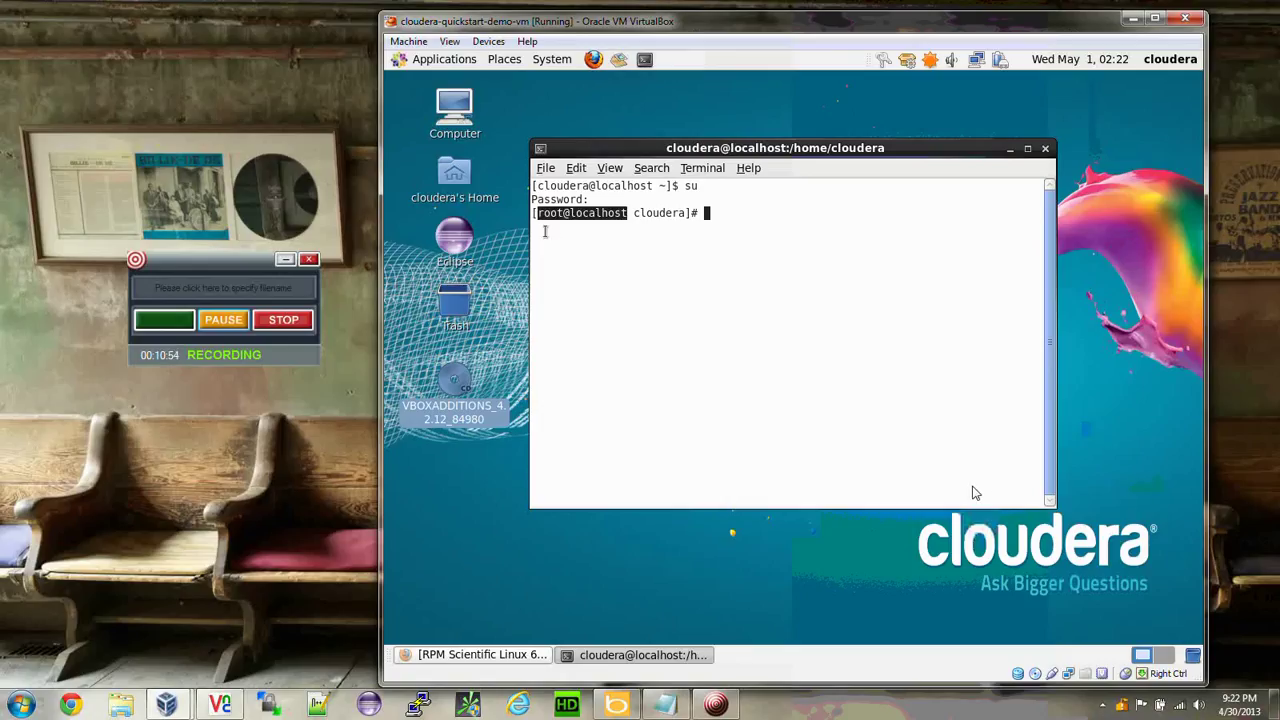
# Change into /media/VBOXADDITIONS_4.2.12_84980 and list the Guest Additions files.
pyautogui.click(753, 210)
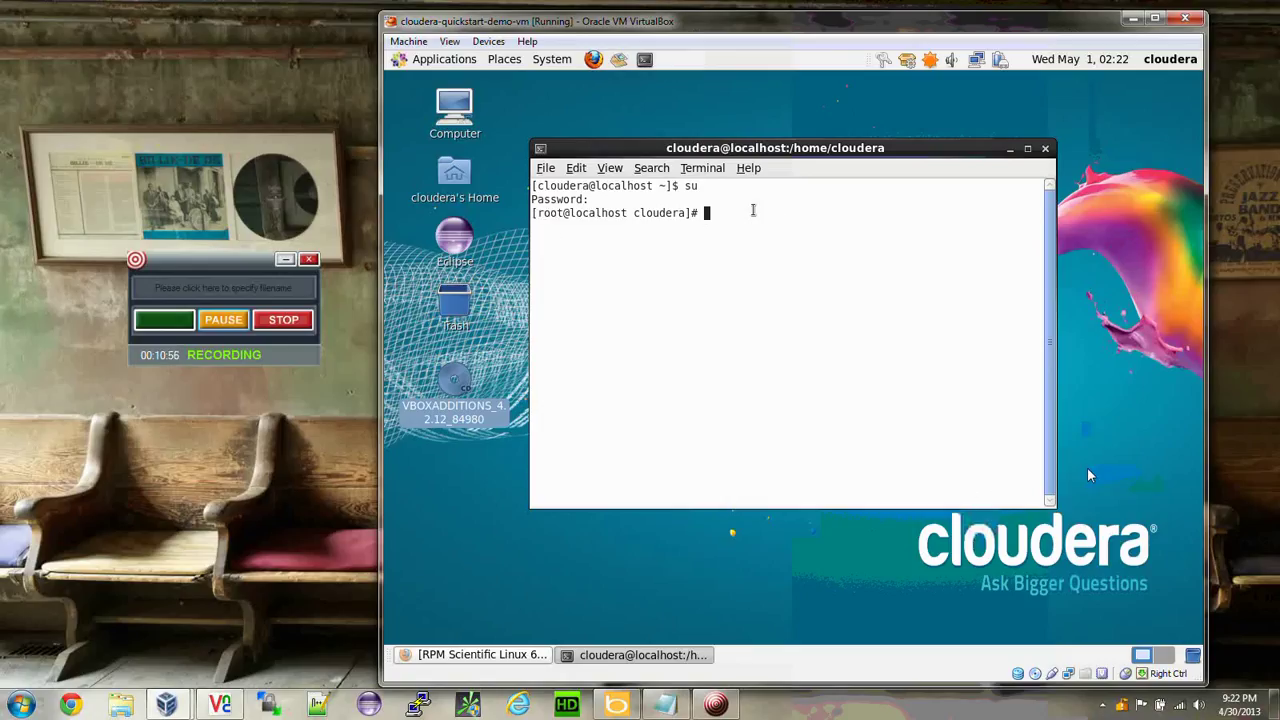
pyautogui.write('cd /media')
pyautogui.press('Return')
pyautogui.write('ls')
pyautogui.press('Return')
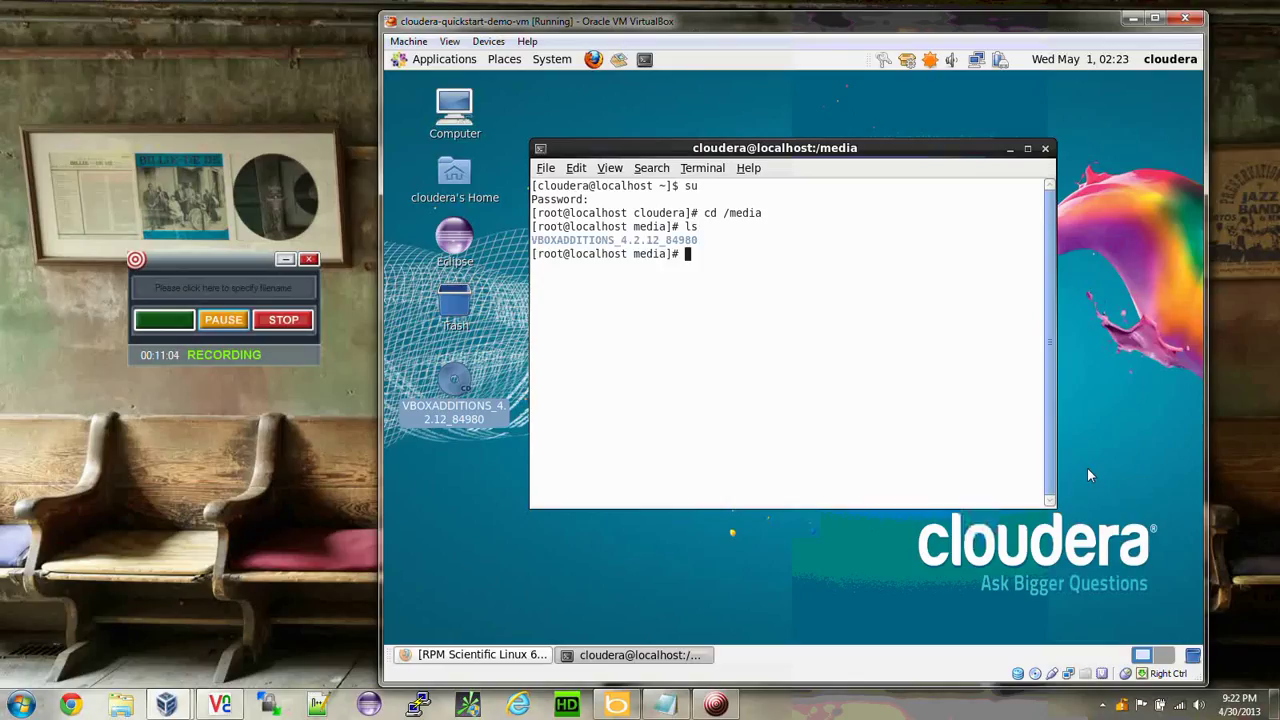
pyautogui.write('cd V')
pyautogui.press('Tab')
pyautogui.press('Return')
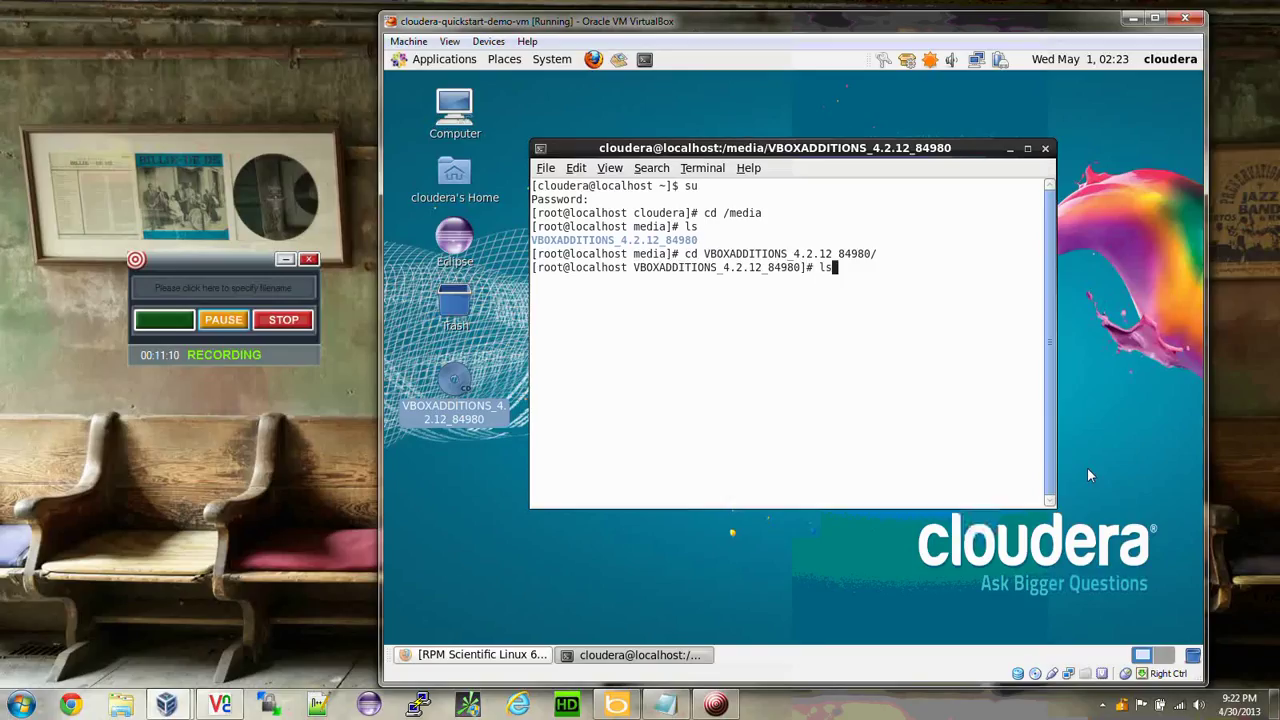
pyautogui.write('ls')
pyautogui.press('Return')
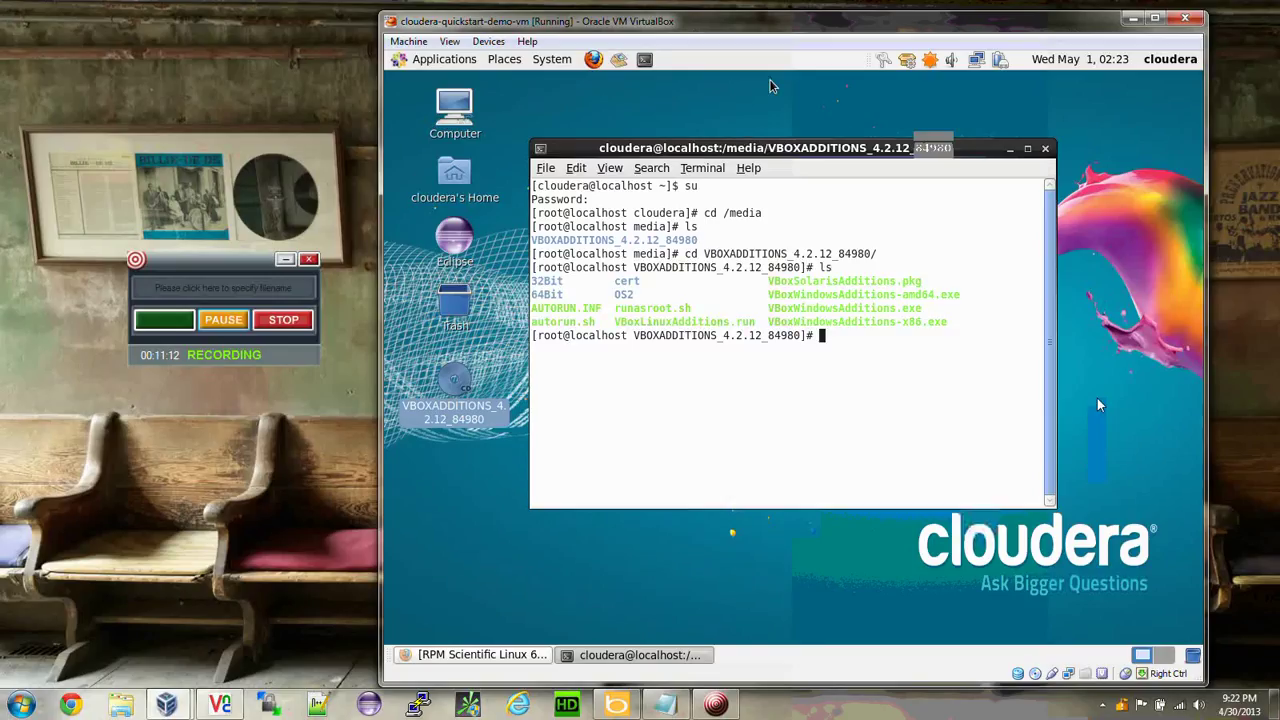
# Enter 'sh VBoxLinuxAdditions.run' at the root prompt, completing the file name.
pyautogui.moveTo(612, 322); pyautogui.dragTo(757, 322)
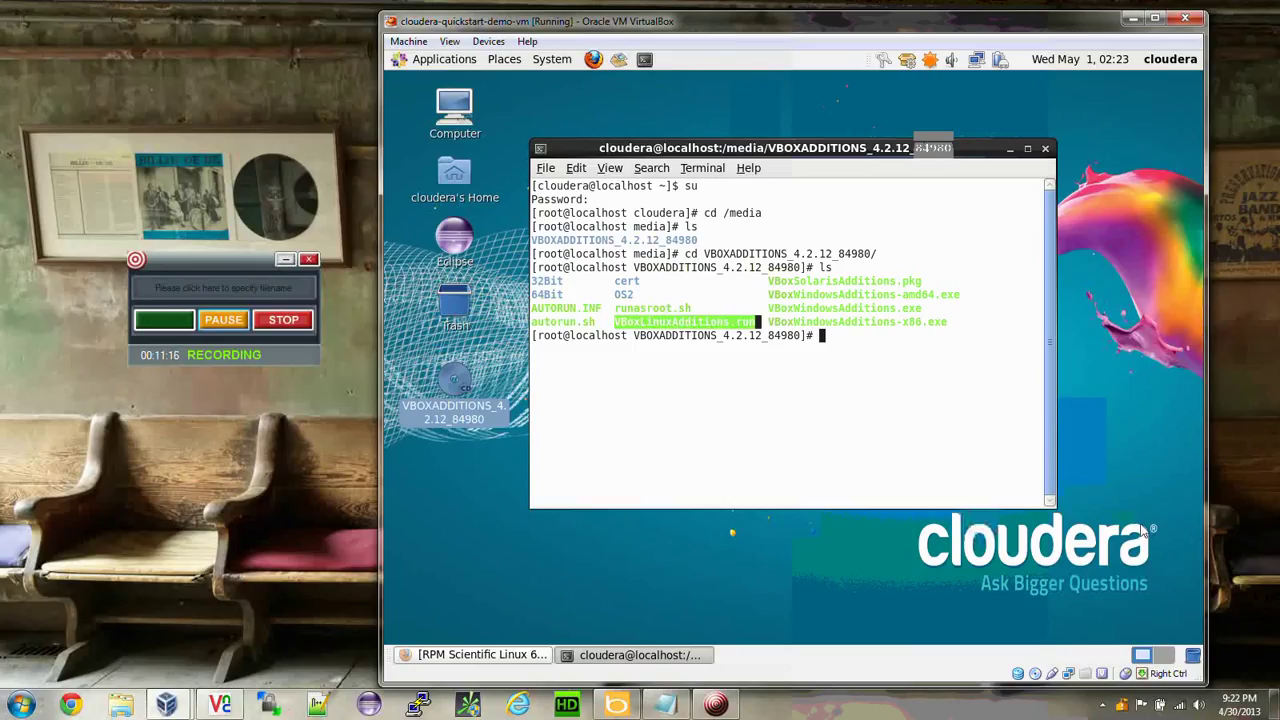
pyautogui.click(863, 342)
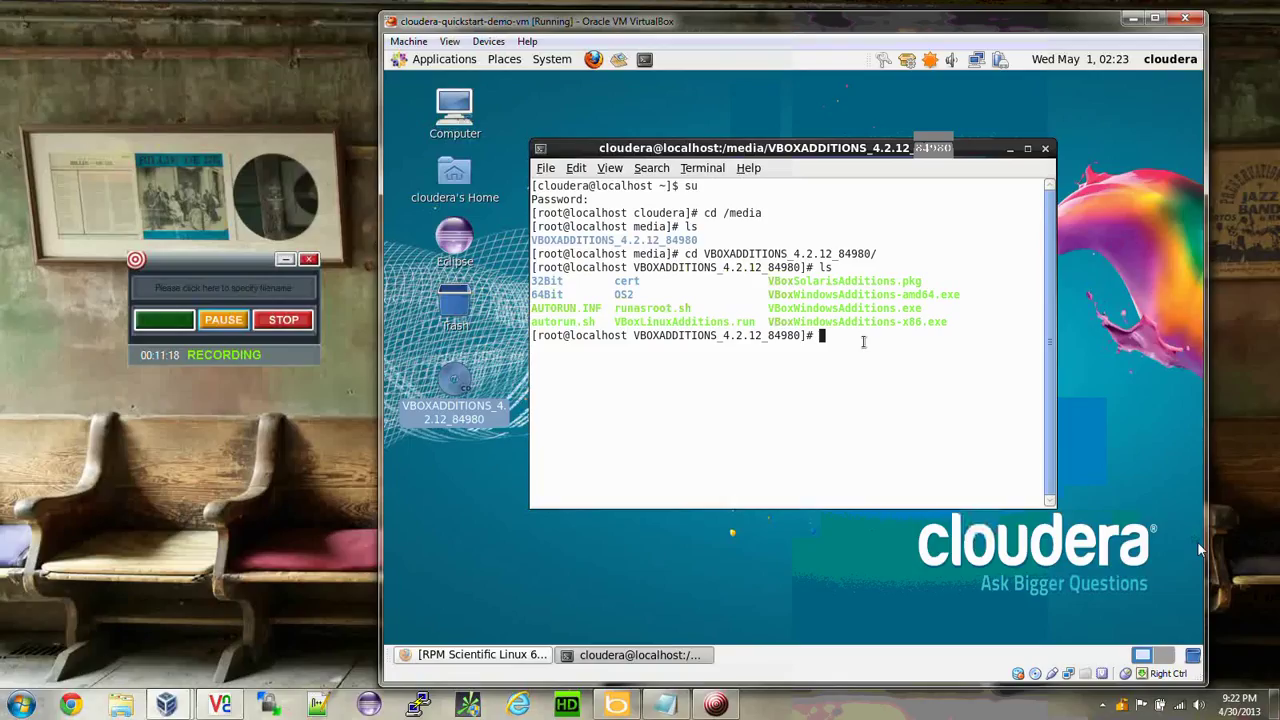
pyautogui.write('sh')
pyautogui.write(' V')
pyautogui.write('Box')
pyautogui.write('L')
pyautogui.press('Tab')
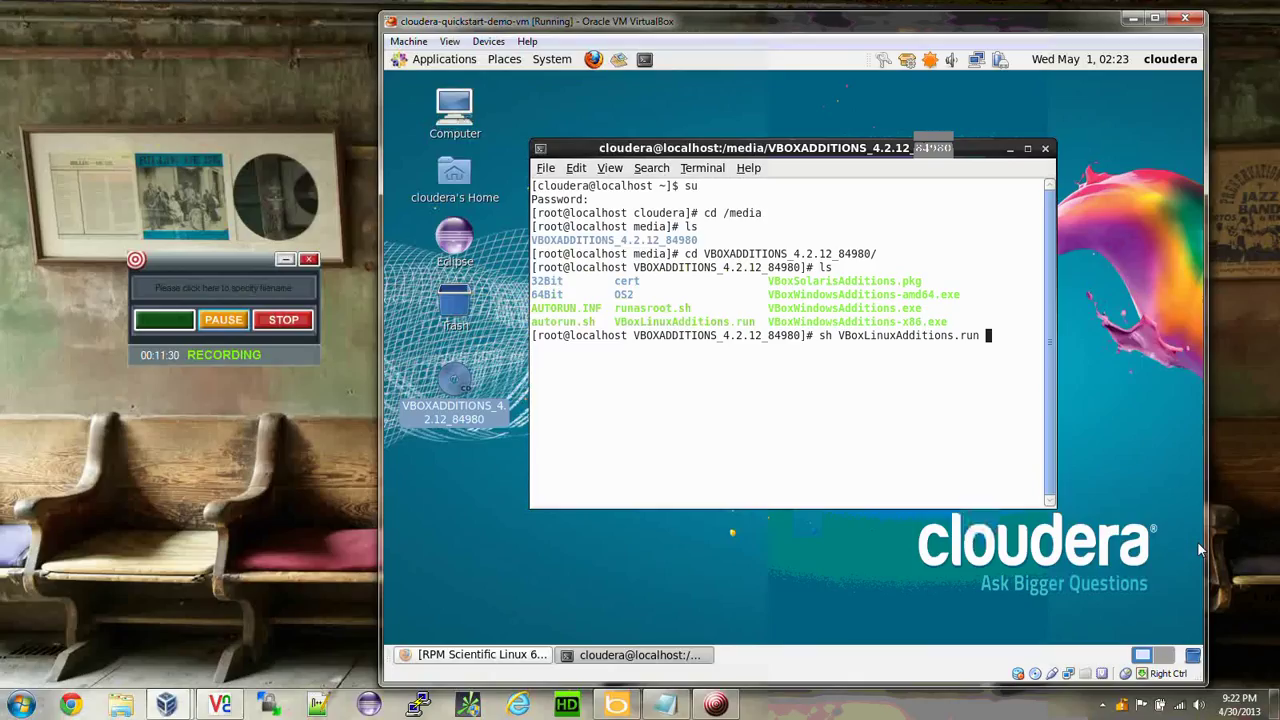
# Run sh VBoxLinuxAdditions.run and let the 4.2.12 Guest Additions install build every module.
pyautogui.press('Return')
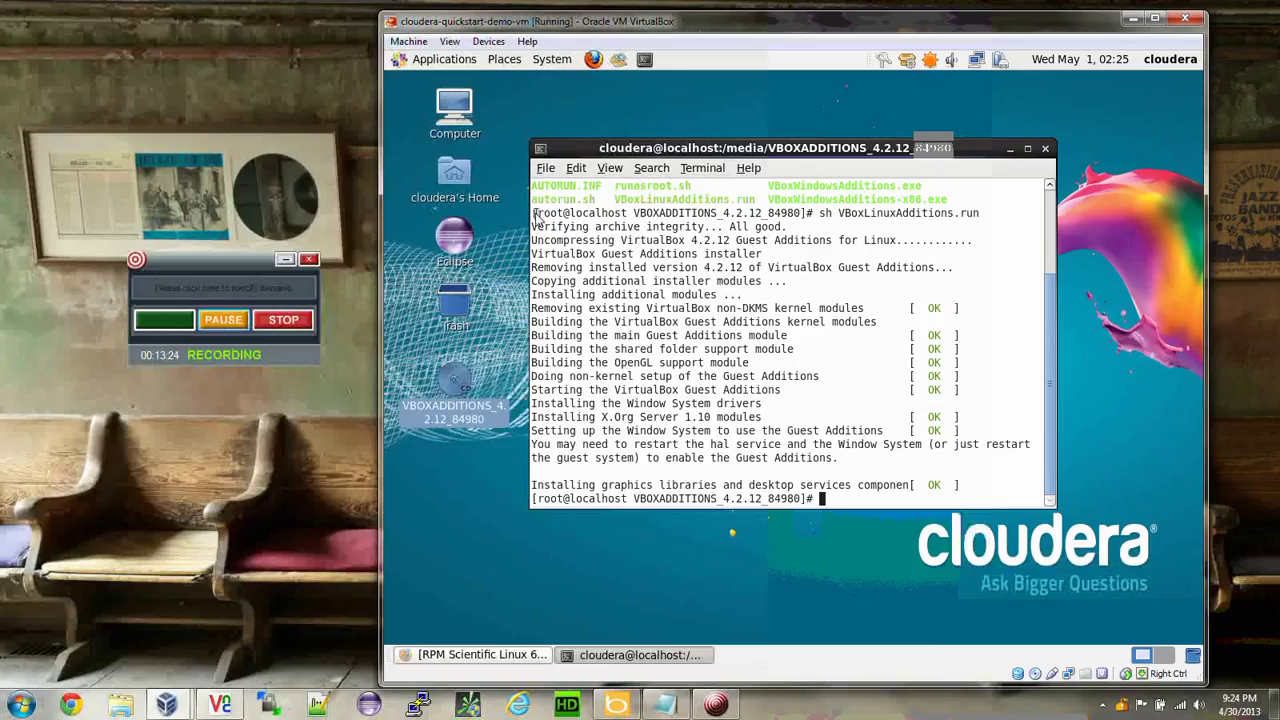
pyautogui.moveTo(546, 215); pyautogui.dragTo(626, 285)
# Deselect the installer output once all modules report OK and the root prompt returns.
pyautogui.click(626, 285)
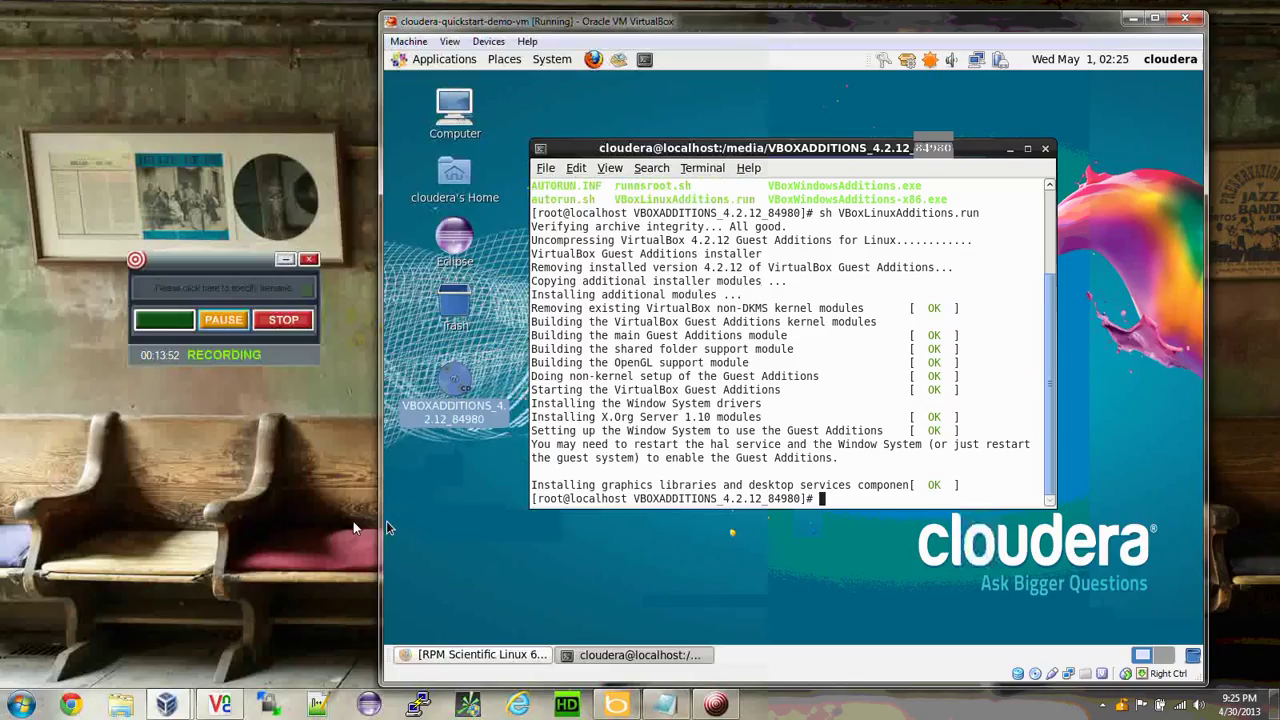
# Set both Shared Clipboard and Drag'n'Drop to Bidirectional from the Devices menu.
pyautogui.click(488, 41)
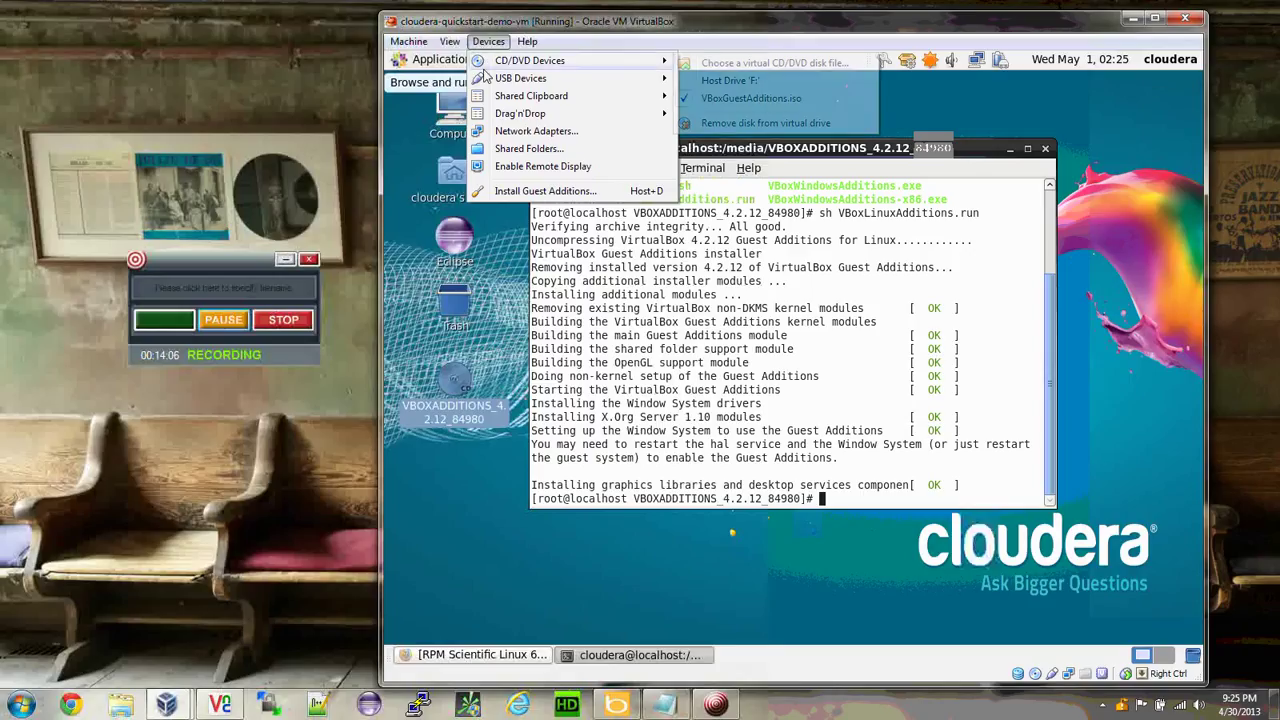
pyautogui.moveTo(511, 101)
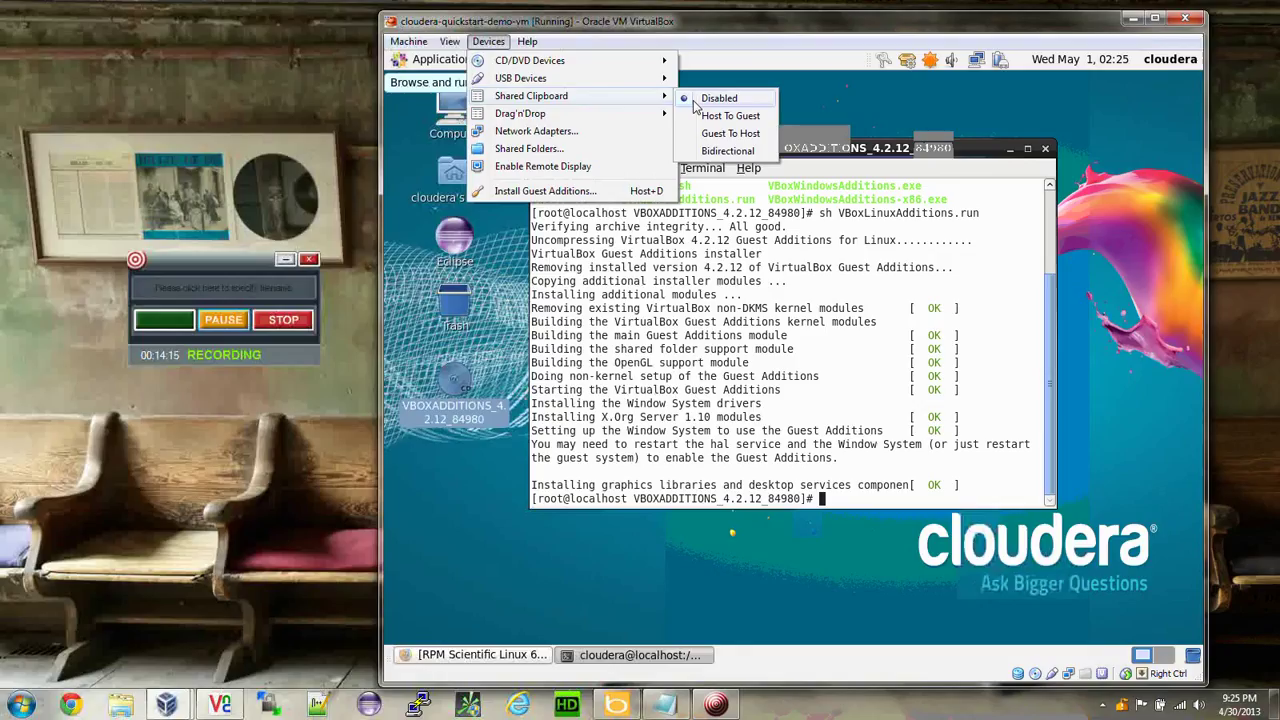
pyautogui.click(727, 151)
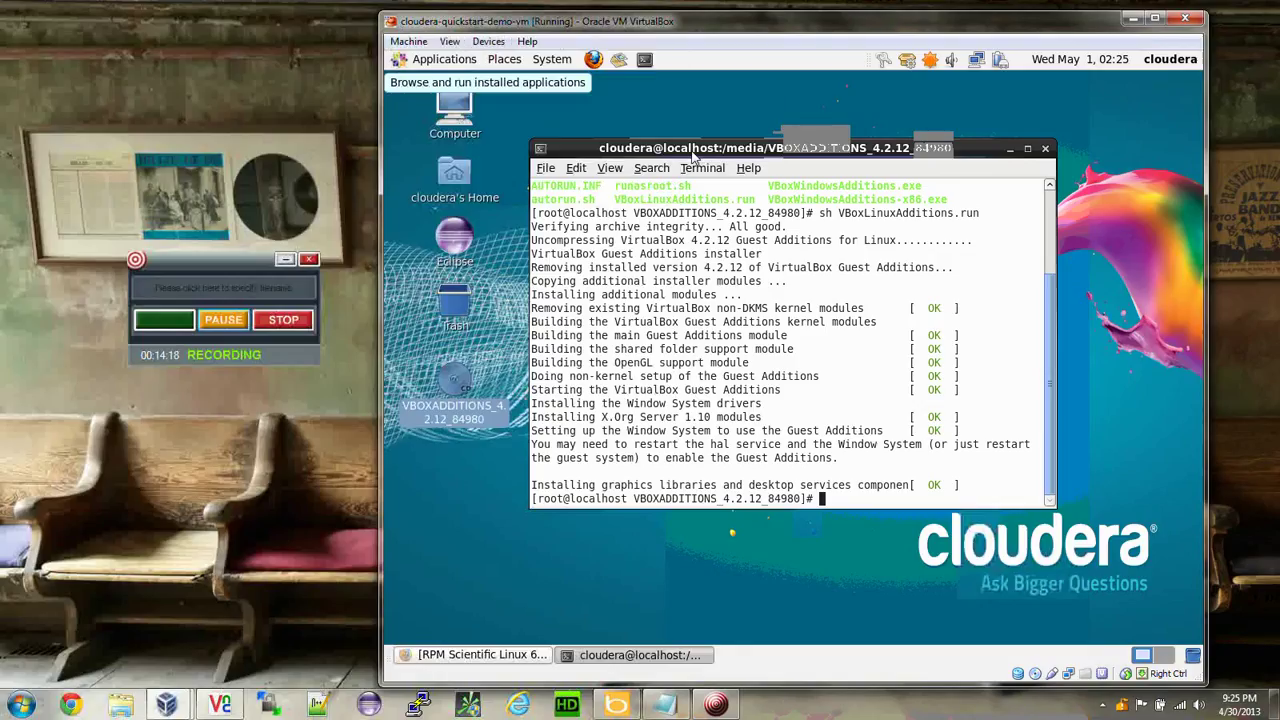
pyautogui.click(488, 41)
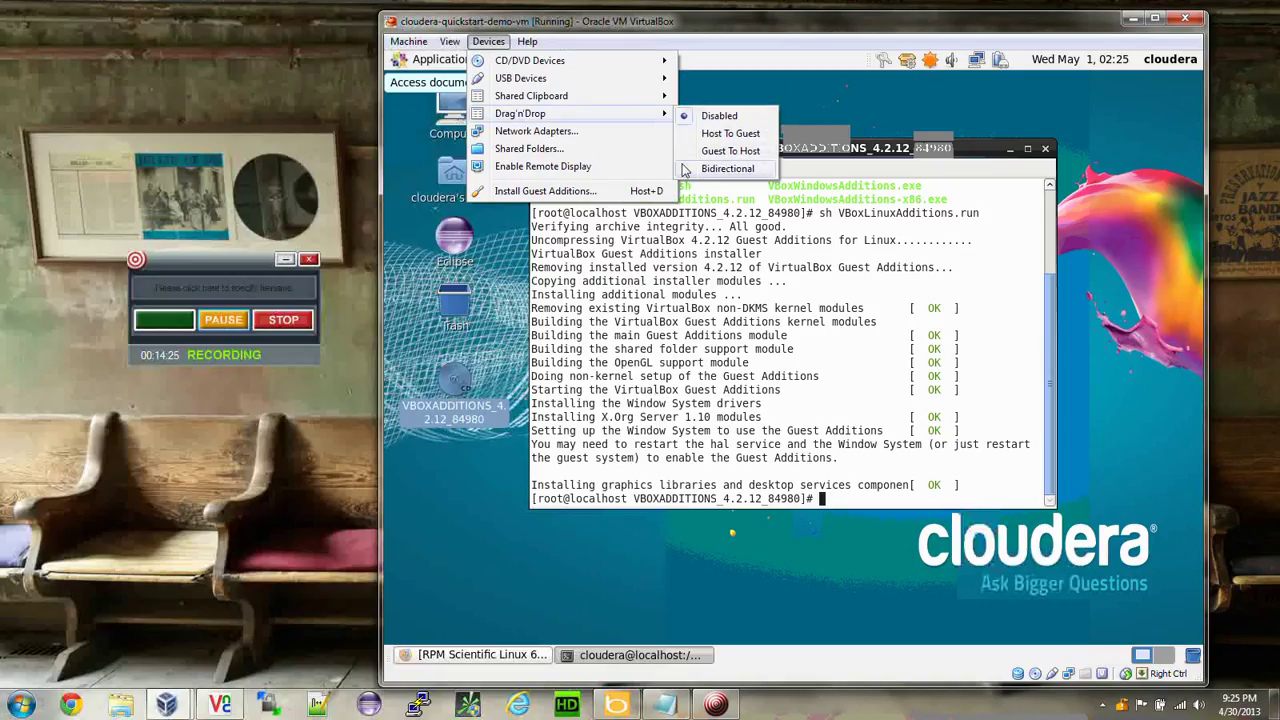
pyautogui.click(727, 168)
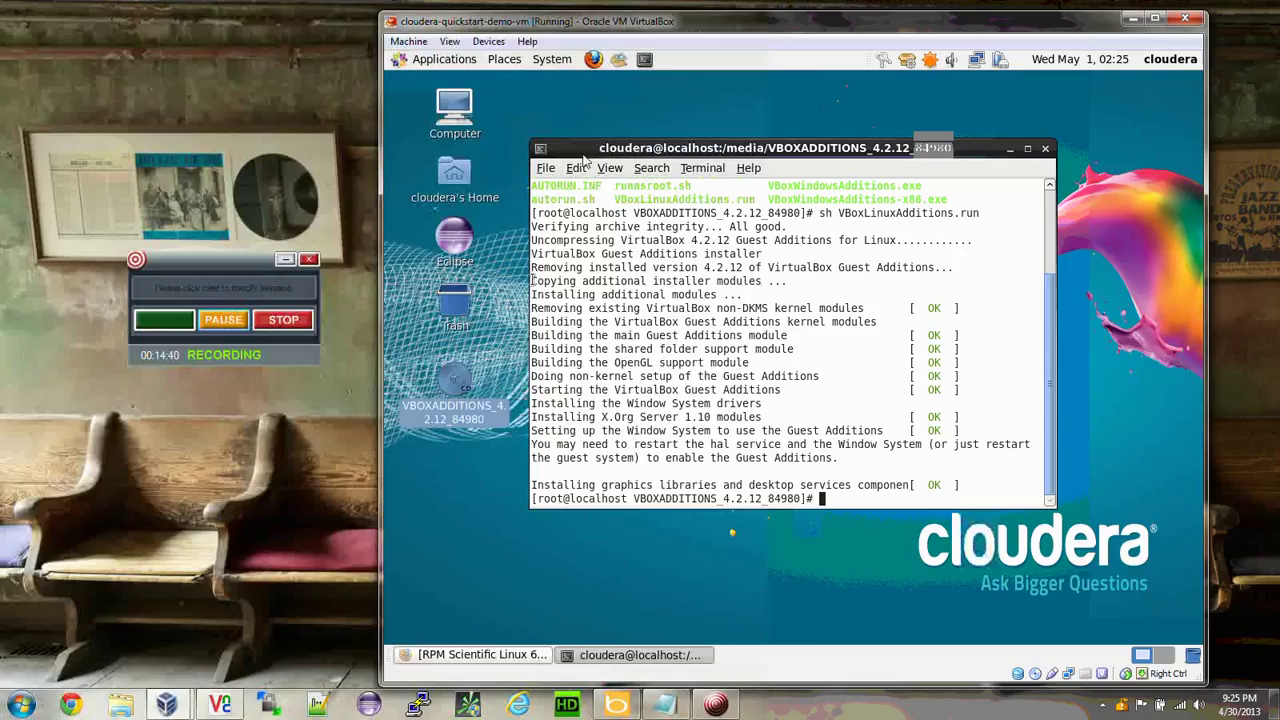
# In a new host Notepad note, type 'This line is typed on the Host Windows 7 Machine' and select it.
pyautogui.doubleClick(142, 637)
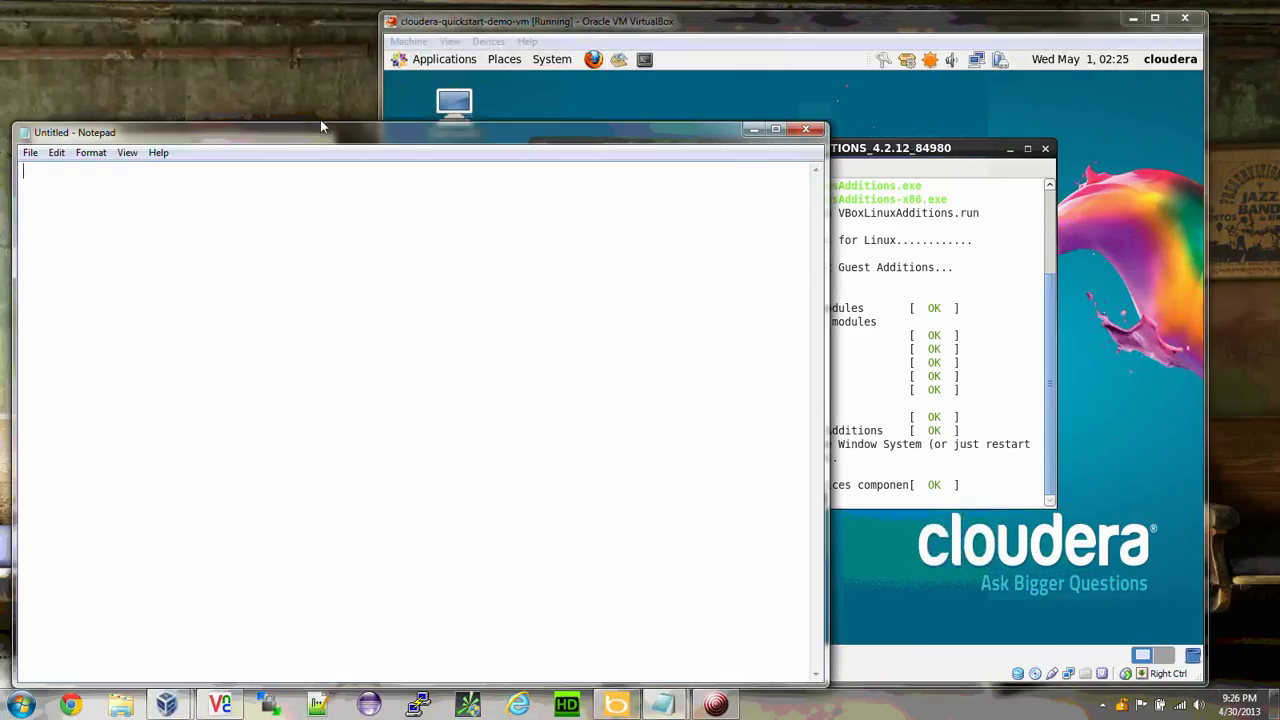
pyautogui.moveTo(320, 125); pyautogui.dragTo(329, 46)
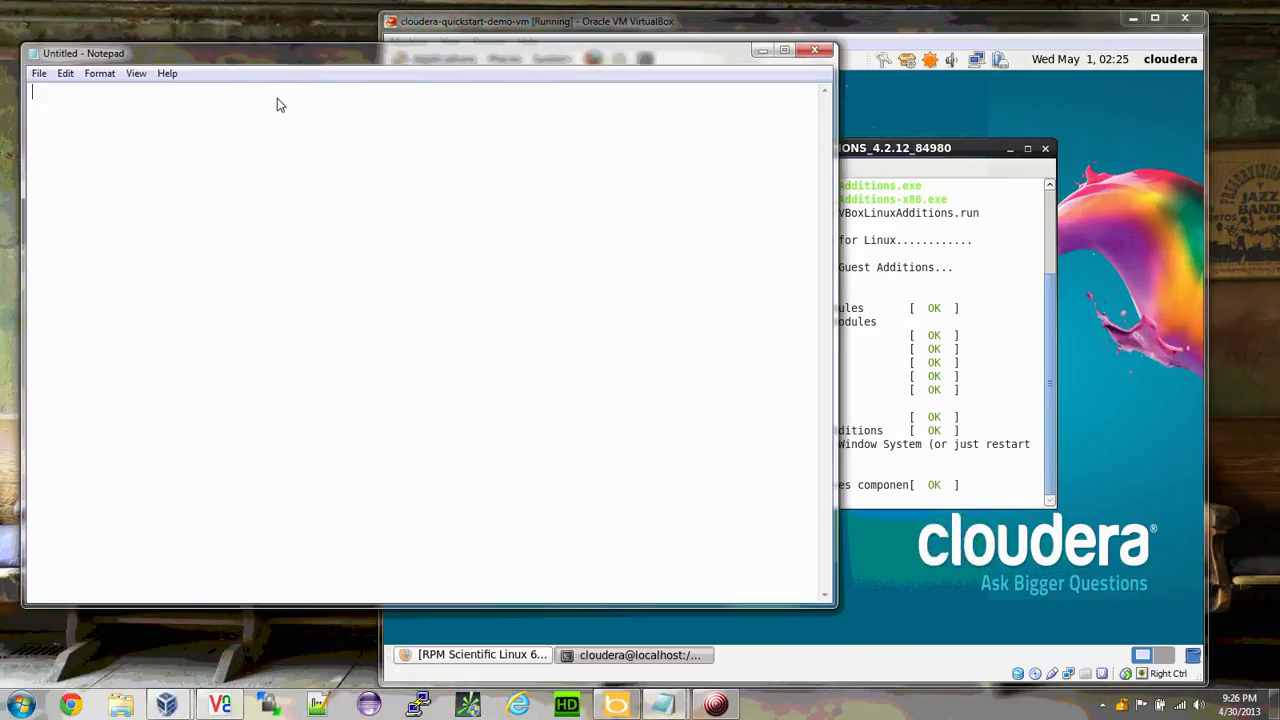
pyautogui.write('This line is typed on the H')
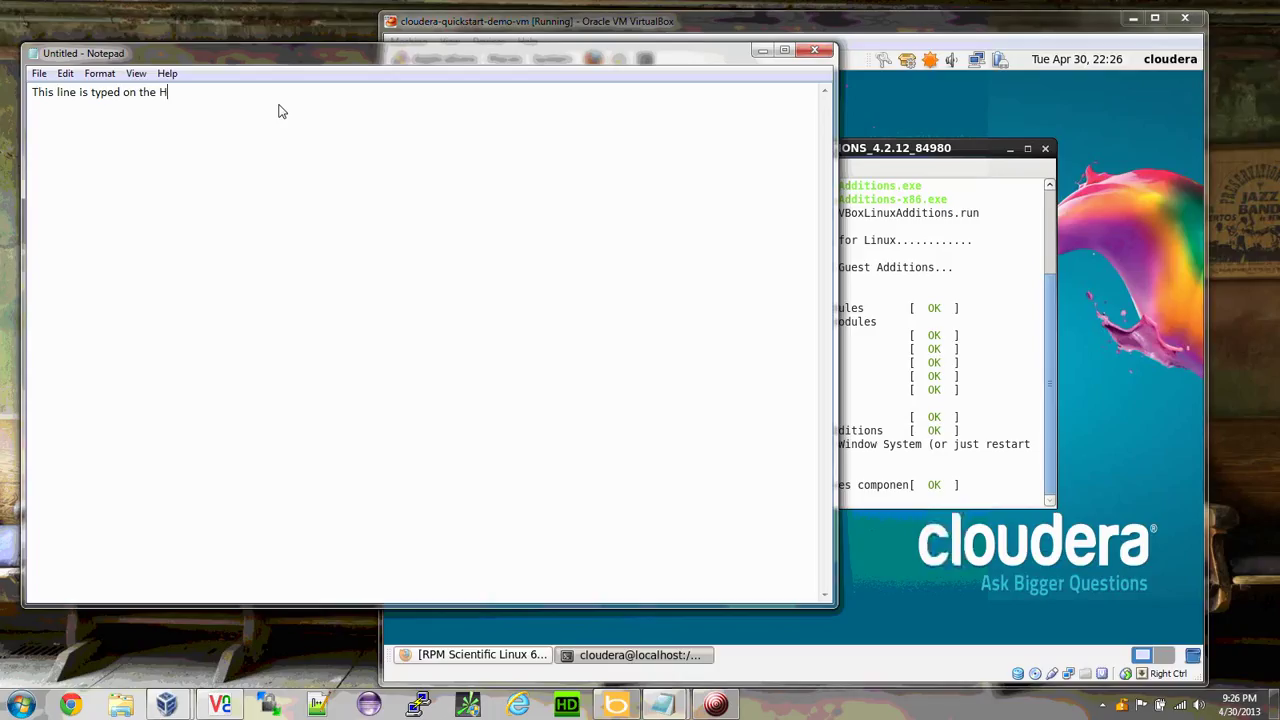
pyautogui.write('ost Windows 7 Machine')
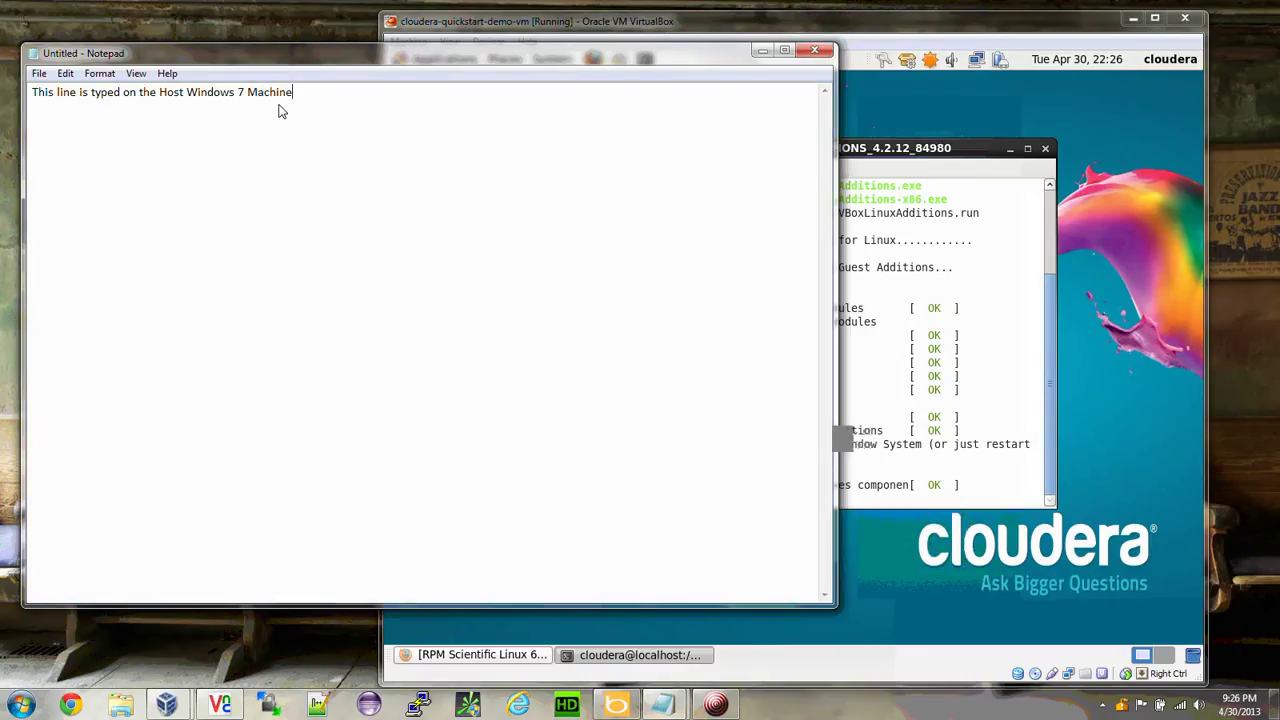
pyautogui.hotkey('ctrl', 'a')
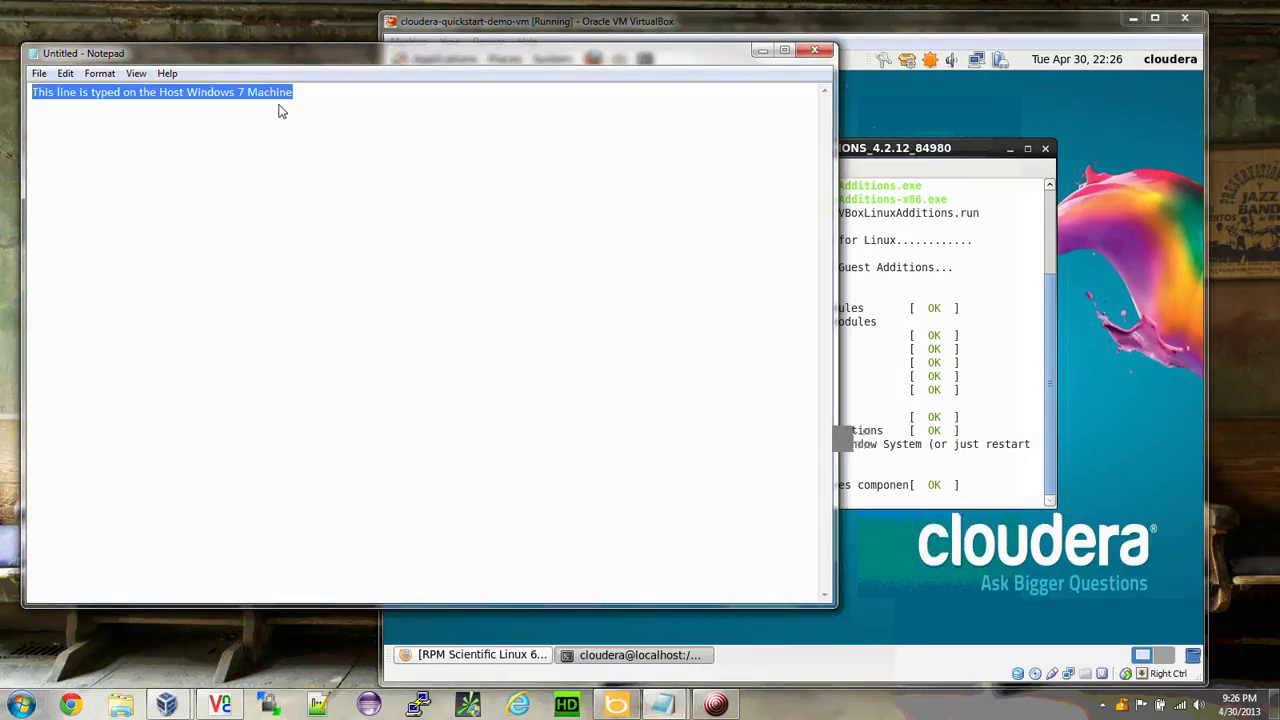
pyautogui.click(873, 157)
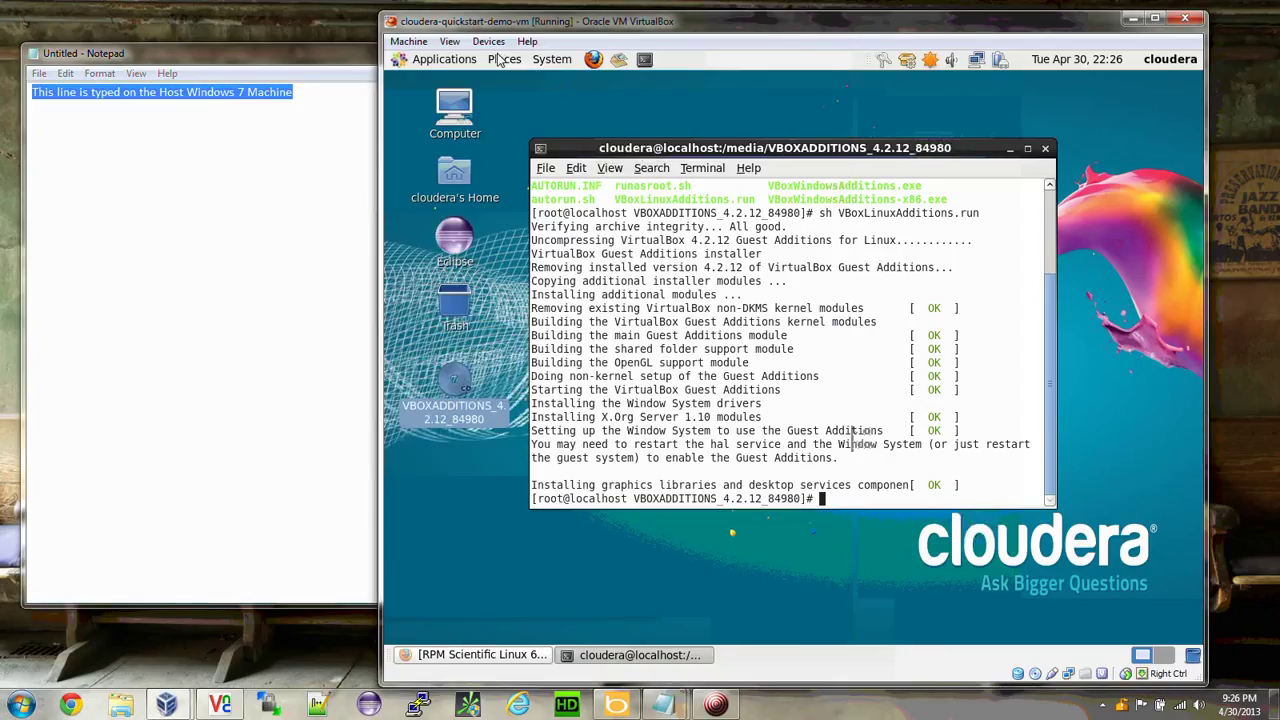
# Launch gedit in the guest, paste the clipboard's kernel-devel line, then delete it.
pyautogui.click(444, 59)
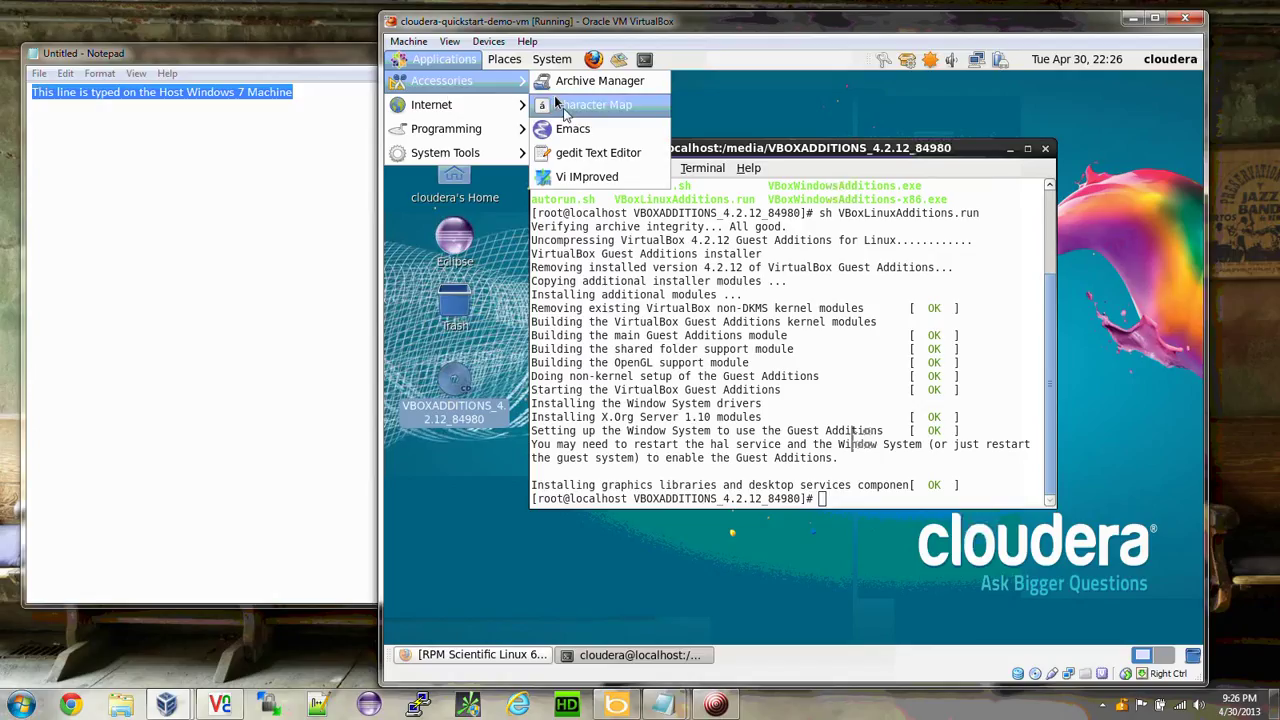
pyautogui.click(562, 156)
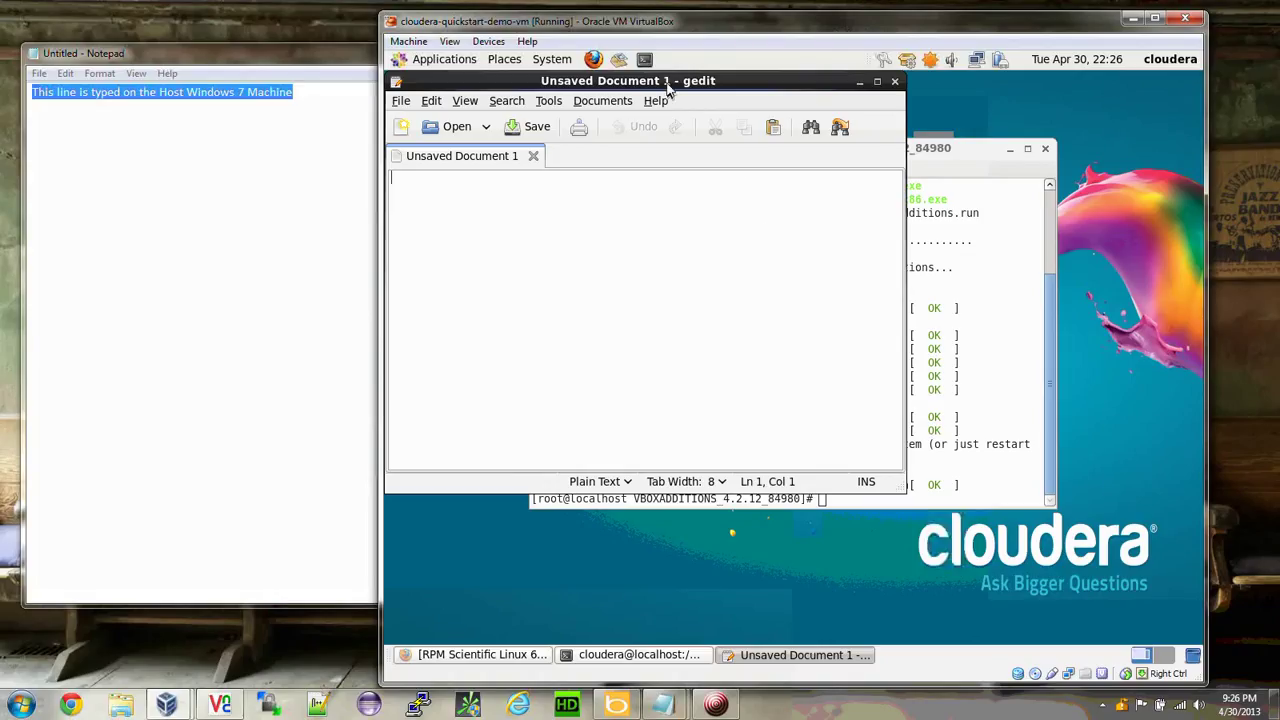
pyautogui.moveTo(671, 80); pyautogui.dragTo(768, 139)
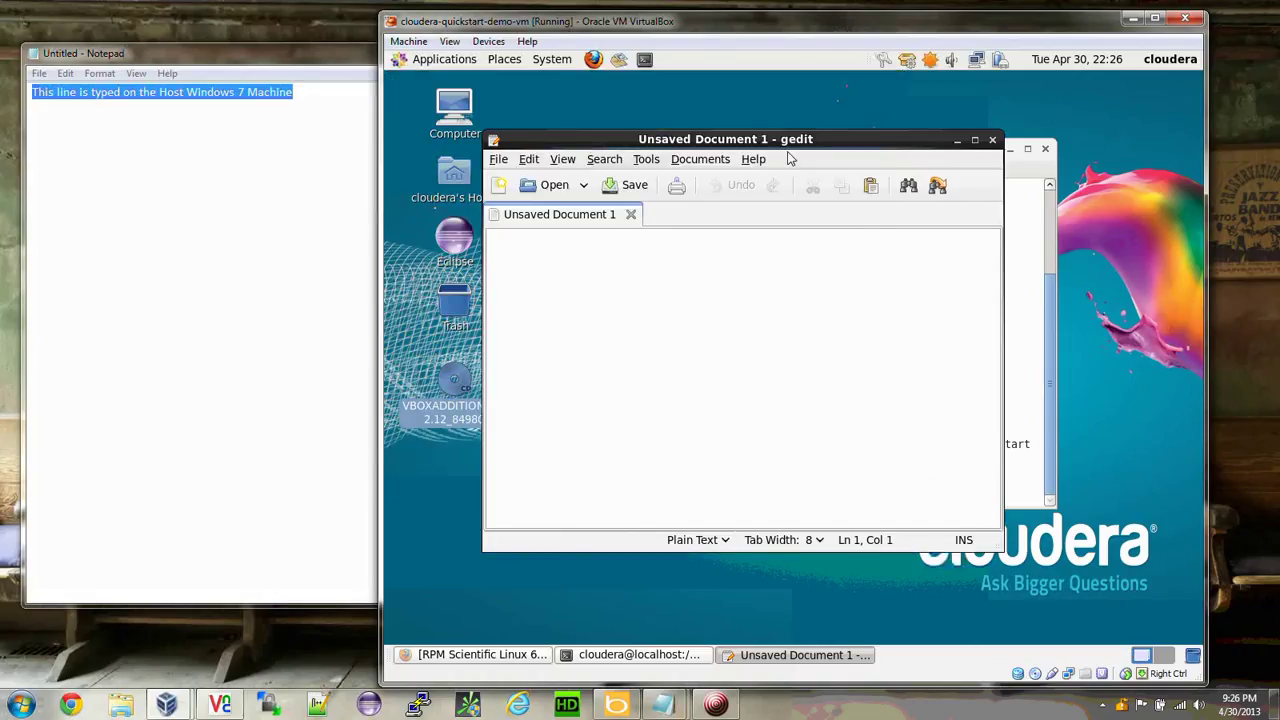
pyautogui.rightClick(714, 271)
pyautogui.click(745, 361)
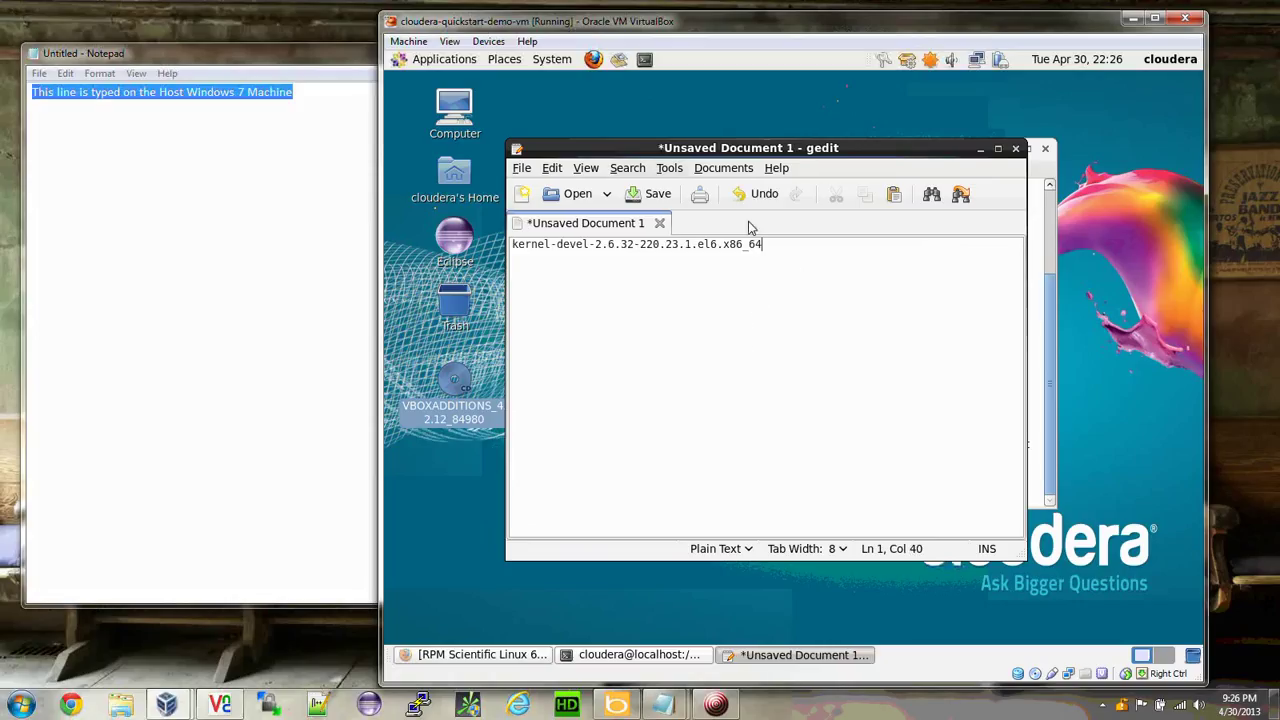
pyautogui.moveTo(769, 248); pyautogui.dragTo(508, 246)
pyautogui.press('Delete')
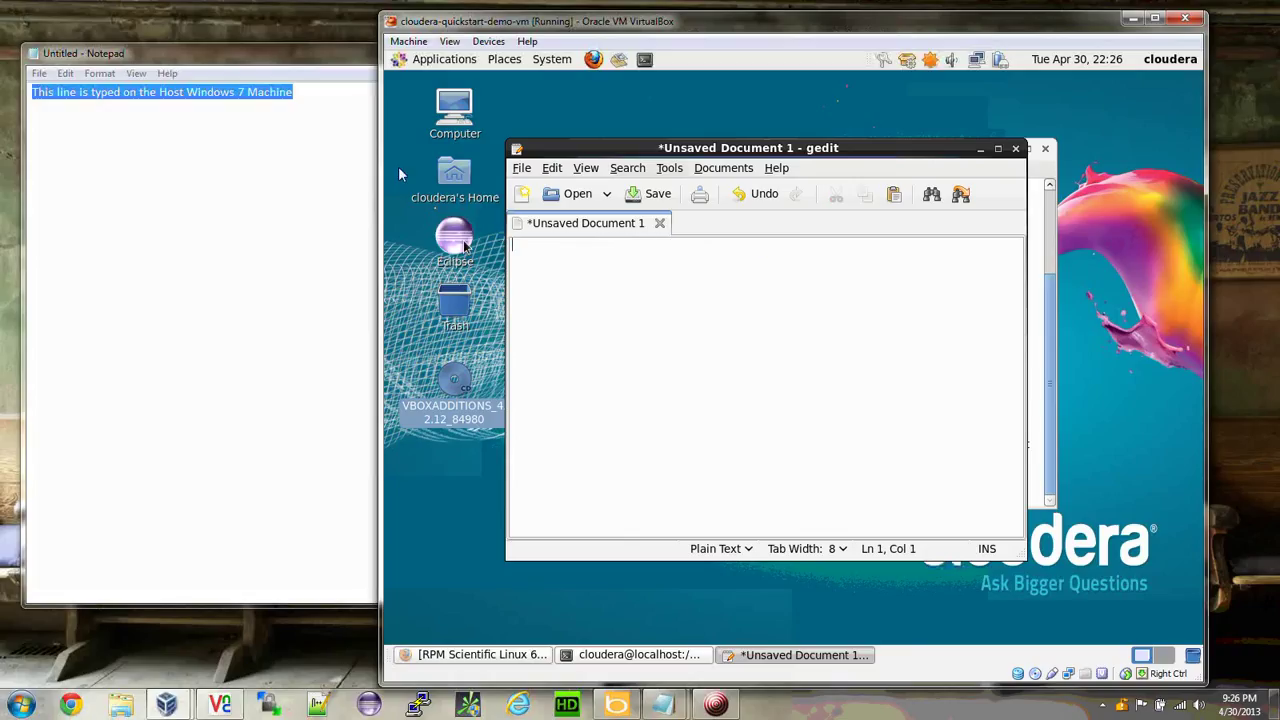
# Minimize the host Notepad window so the VM is in front.
pyautogui.moveTo(198, 62); pyautogui.dragTo(257, 108)
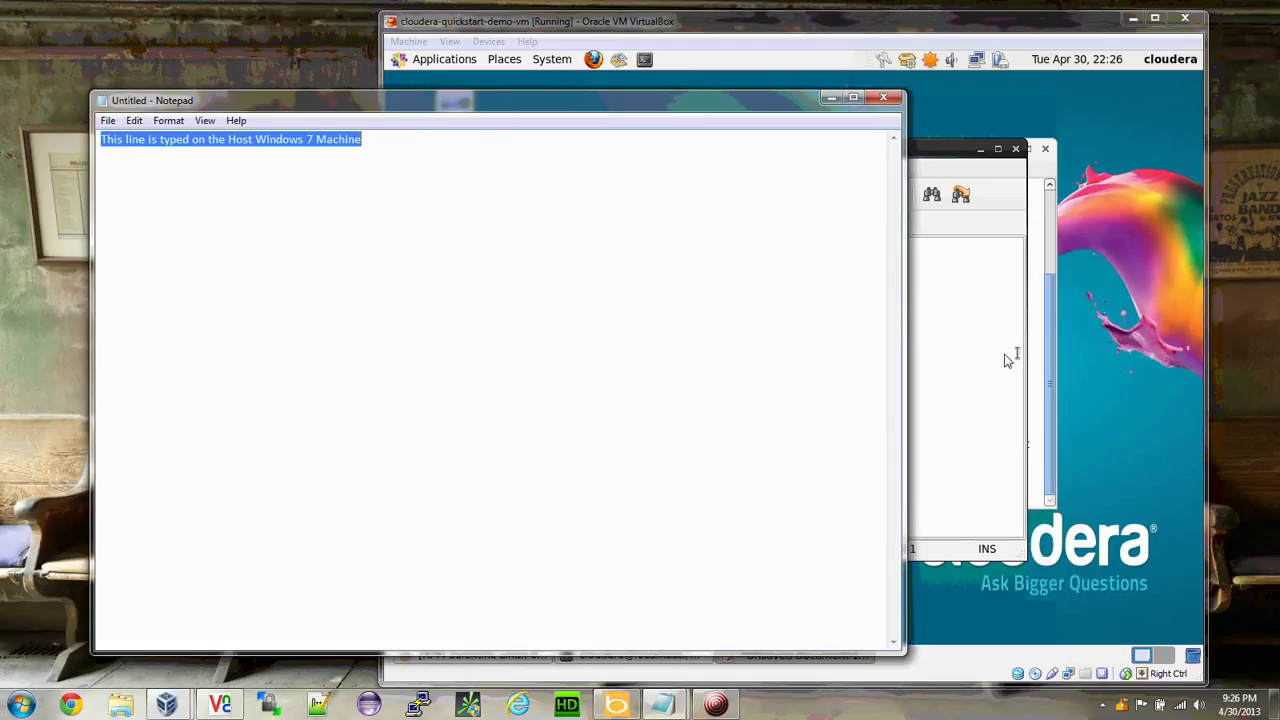
pyautogui.click(984, 357)
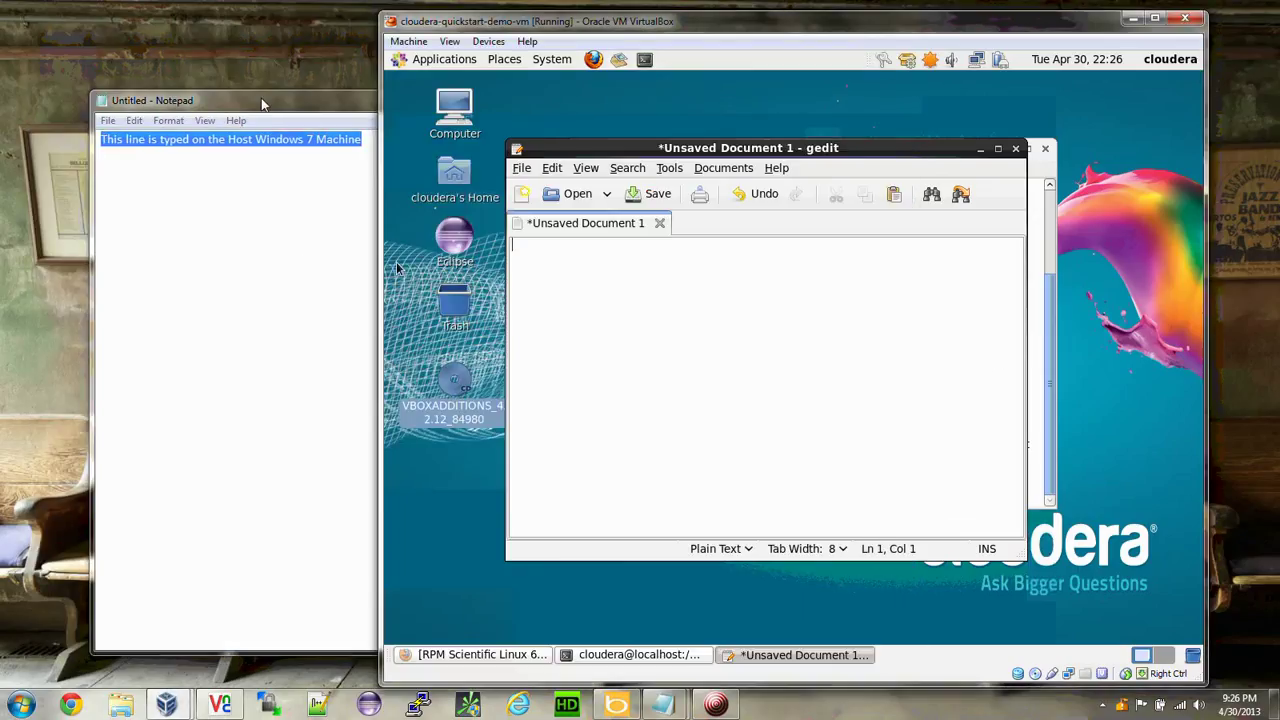
pyautogui.moveTo(209, 97); pyautogui.dragTo(205, 93)
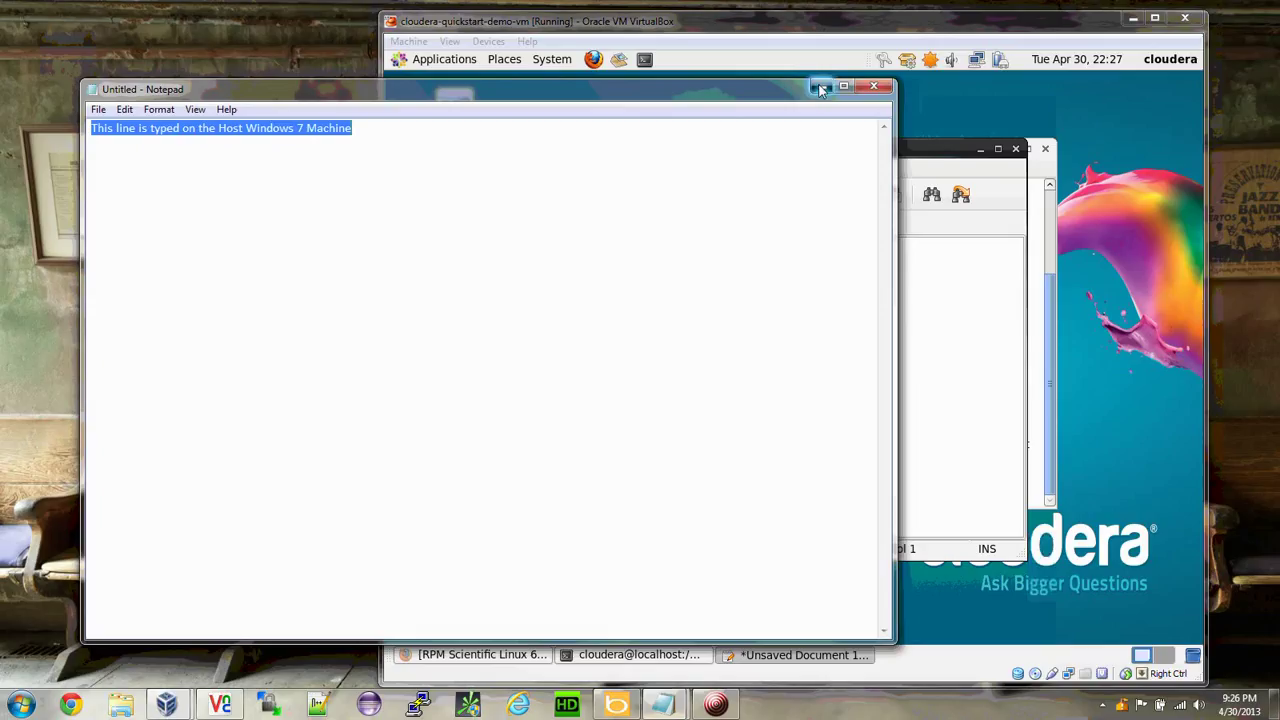
pyautogui.click(829, 93)
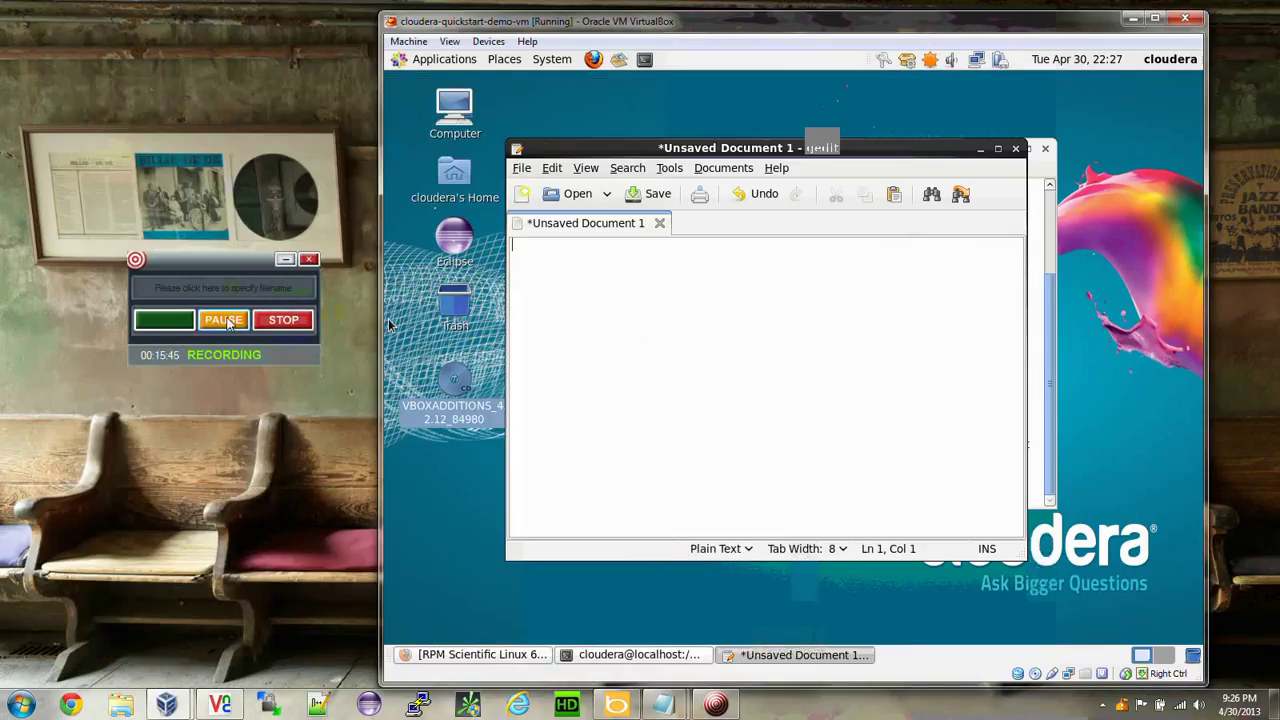
# Restart the Cloudera guest by running reboot in its terminal.
pyautogui.click(228, 322)
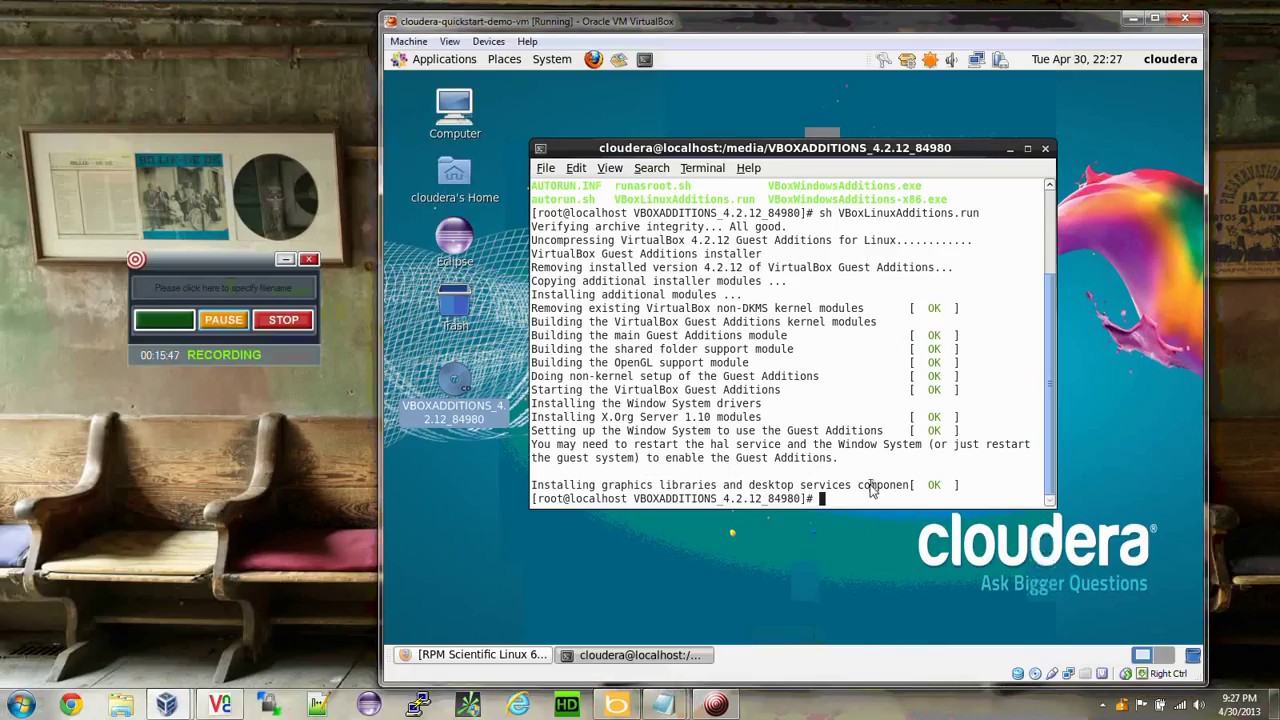
pyautogui.write('r')
pyautogui.write('eboot')
pyautogui.press('Return')
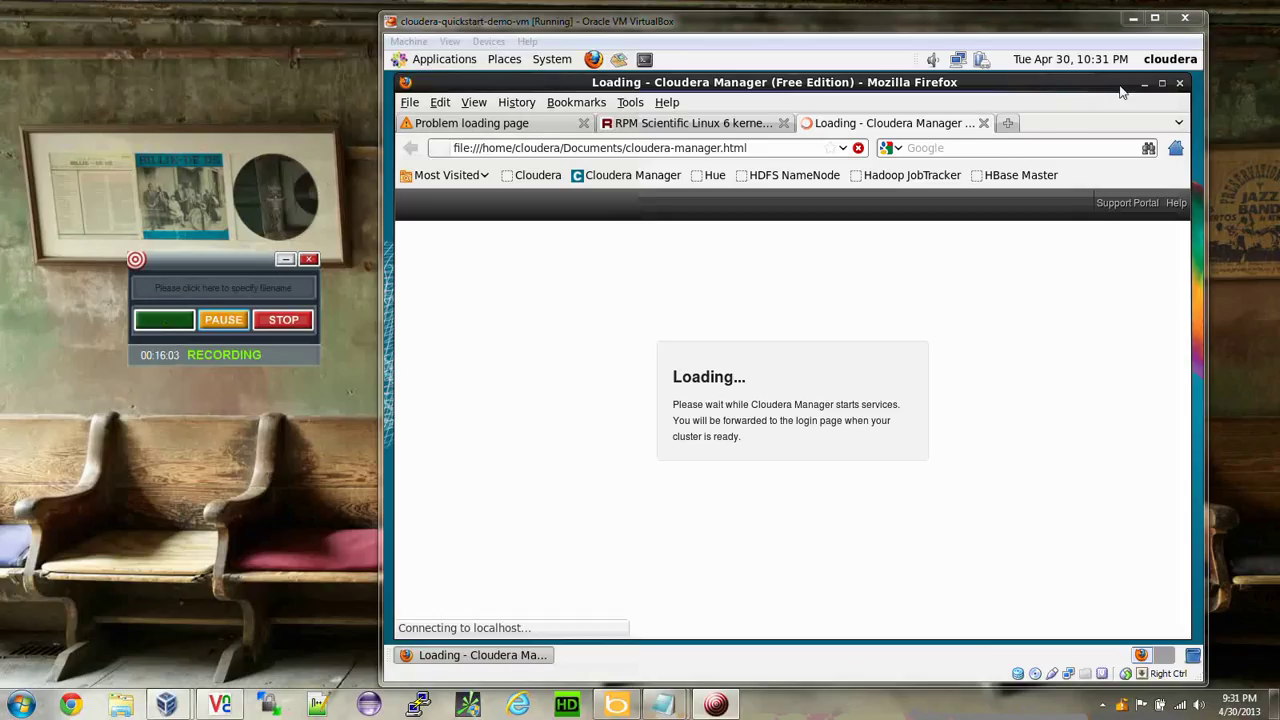
# Minimize the guest's loading Cloudera Manager browser and bring the host Notepad note forward.
pyautogui.click(1145, 84)
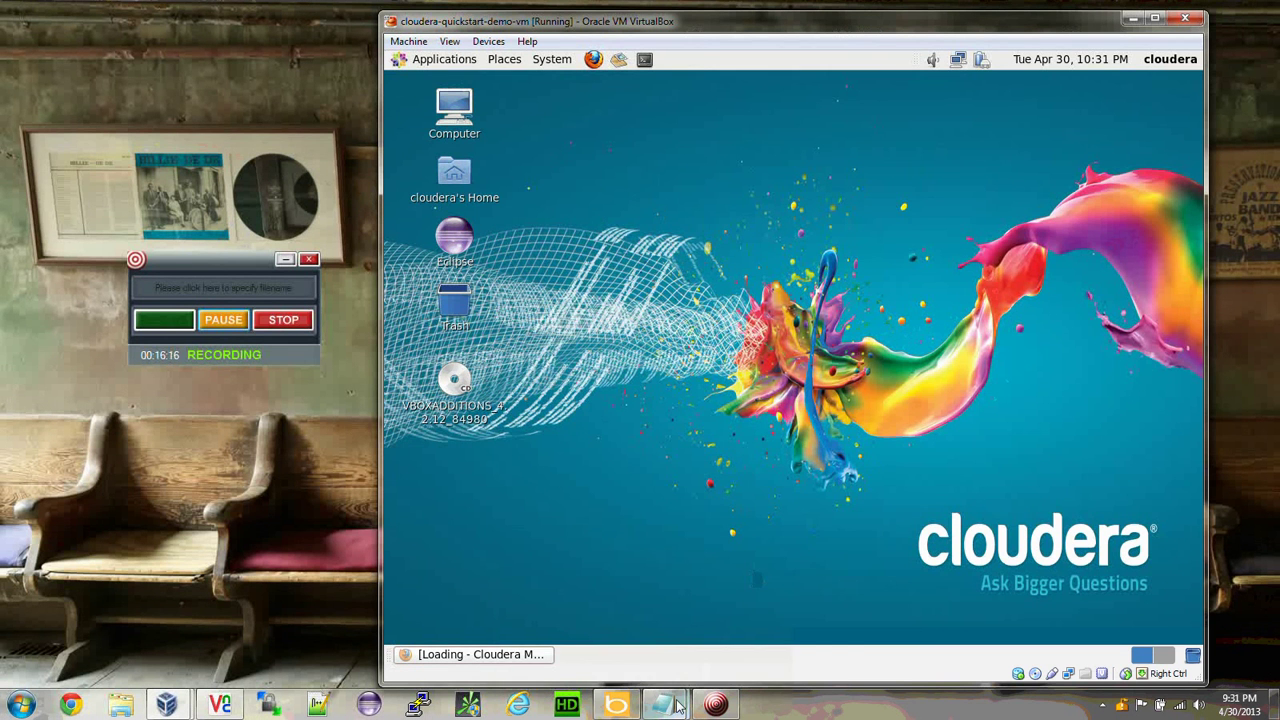
pyautogui.moveTo(663, 705)
pyautogui.click(712, 651)
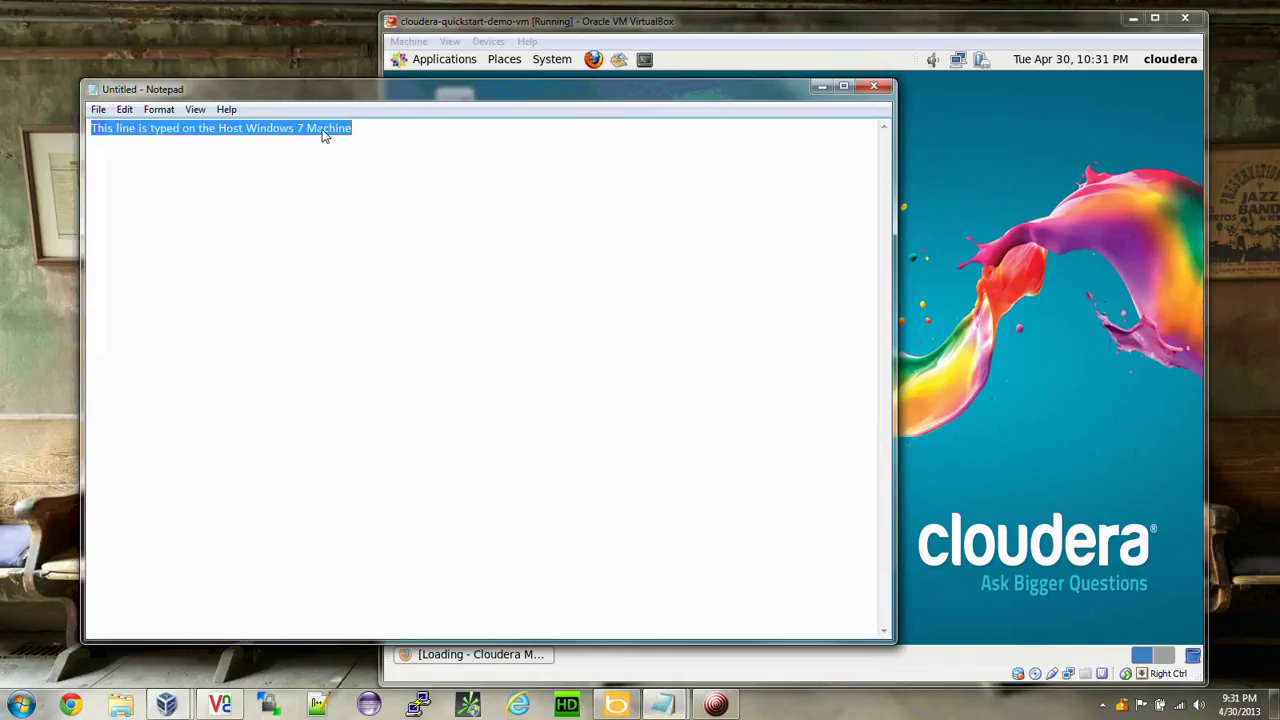
# Copy the host Notepad line, then launch gedit from Applications > Accessories in the guest.
pyautogui.rightClick(257, 135)
pyautogui.click(294, 188)
pyautogui.click(522, 30)
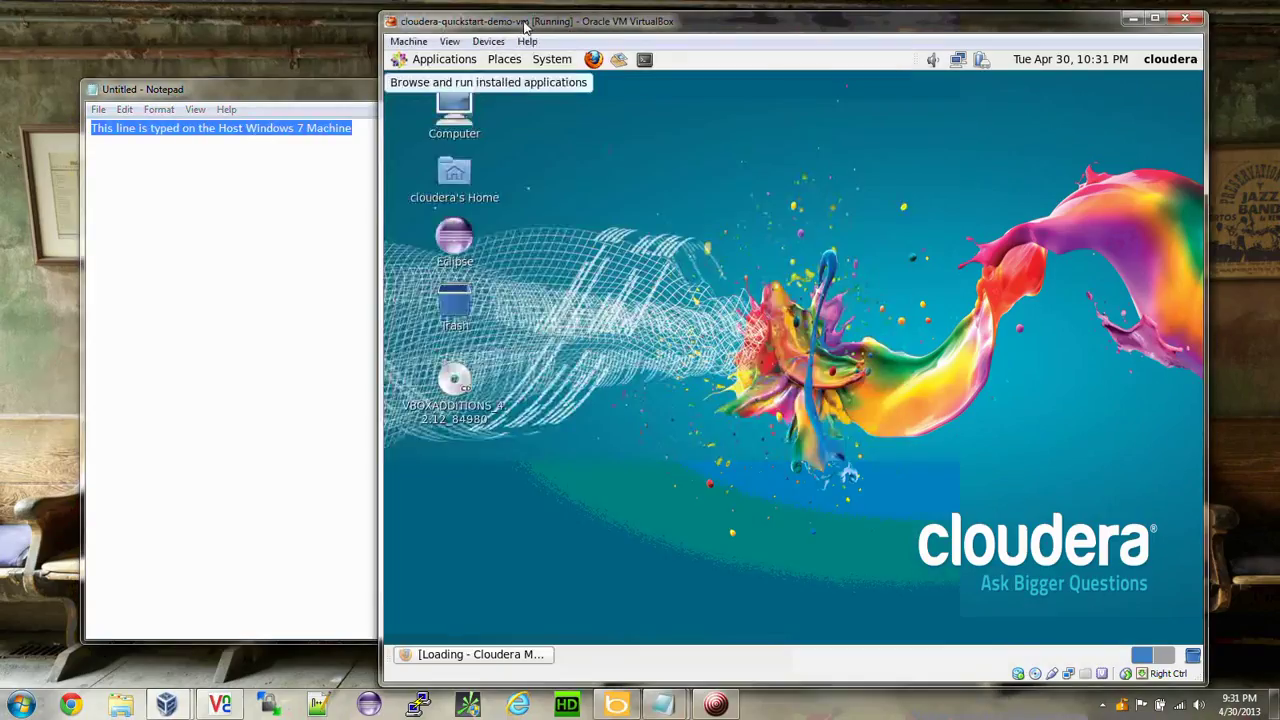
pyautogui.click(445, 60)
pyautogui.moveTo(443, 84)
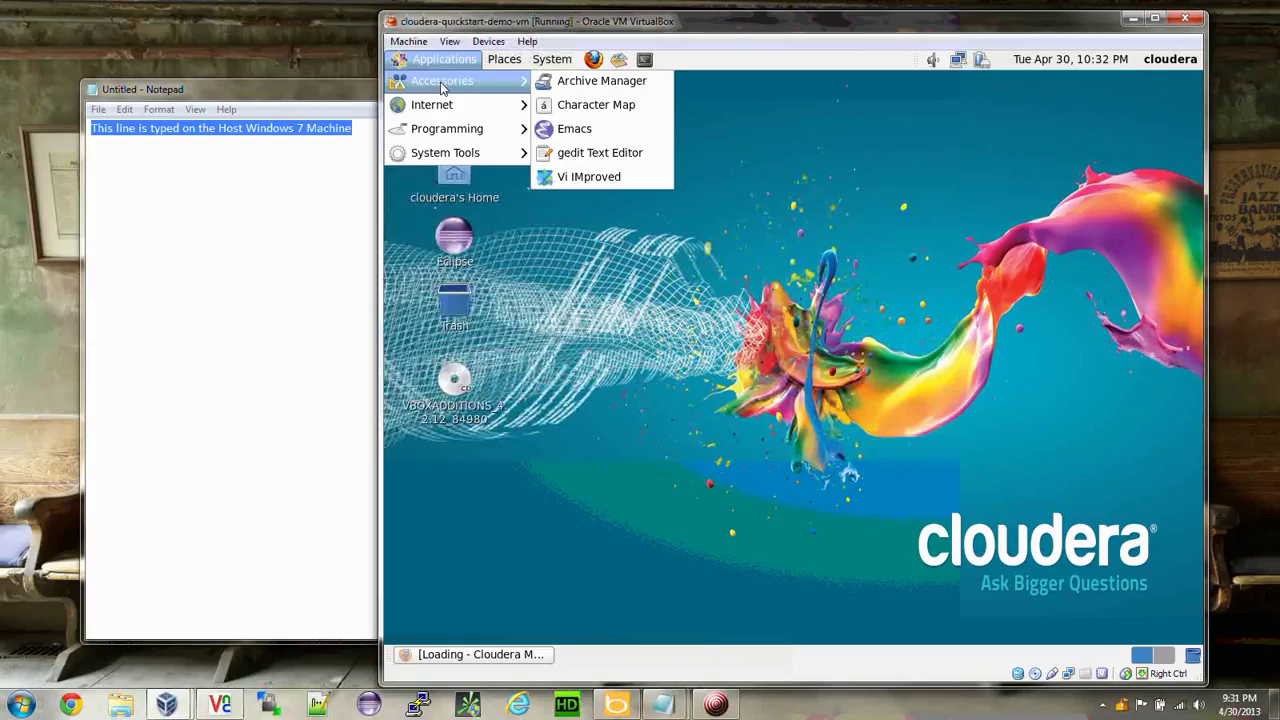
pyautogui.click(600, 153)
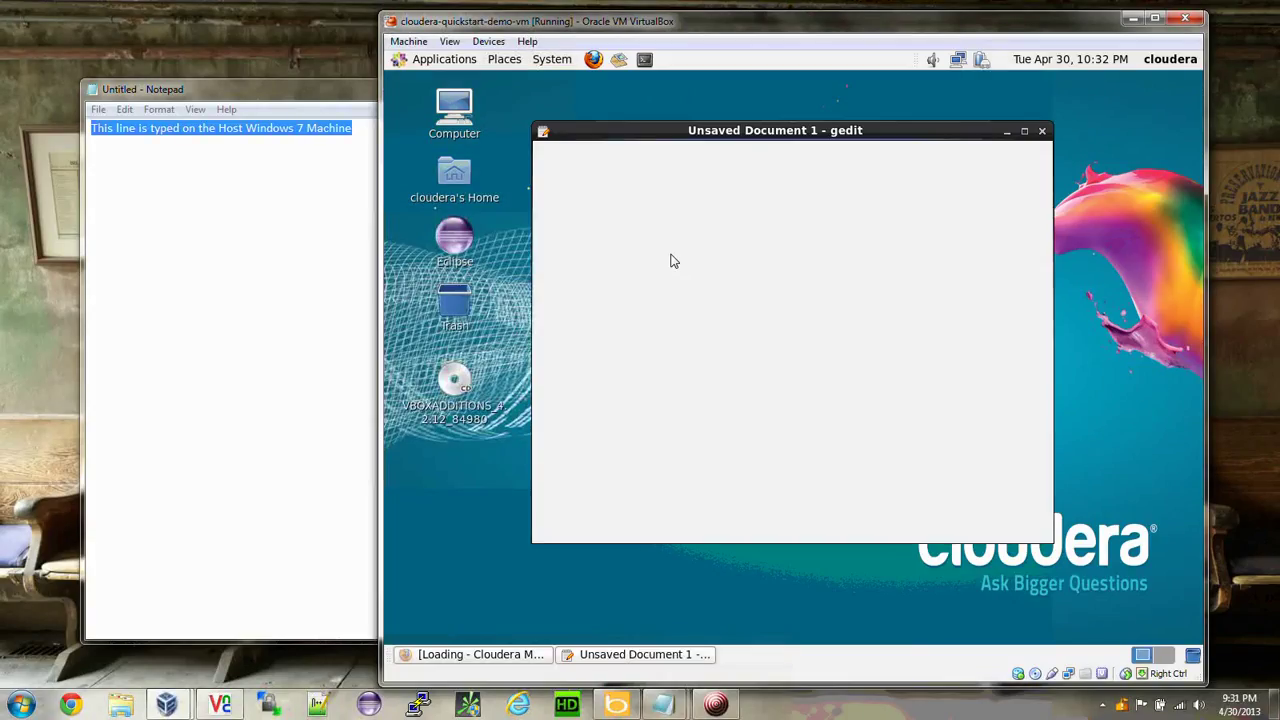
# Paste 'This line is typed on the Host Windows 7 Machine' into gedit and place the caret after it.
pyautogui.rightClick(672, 261)
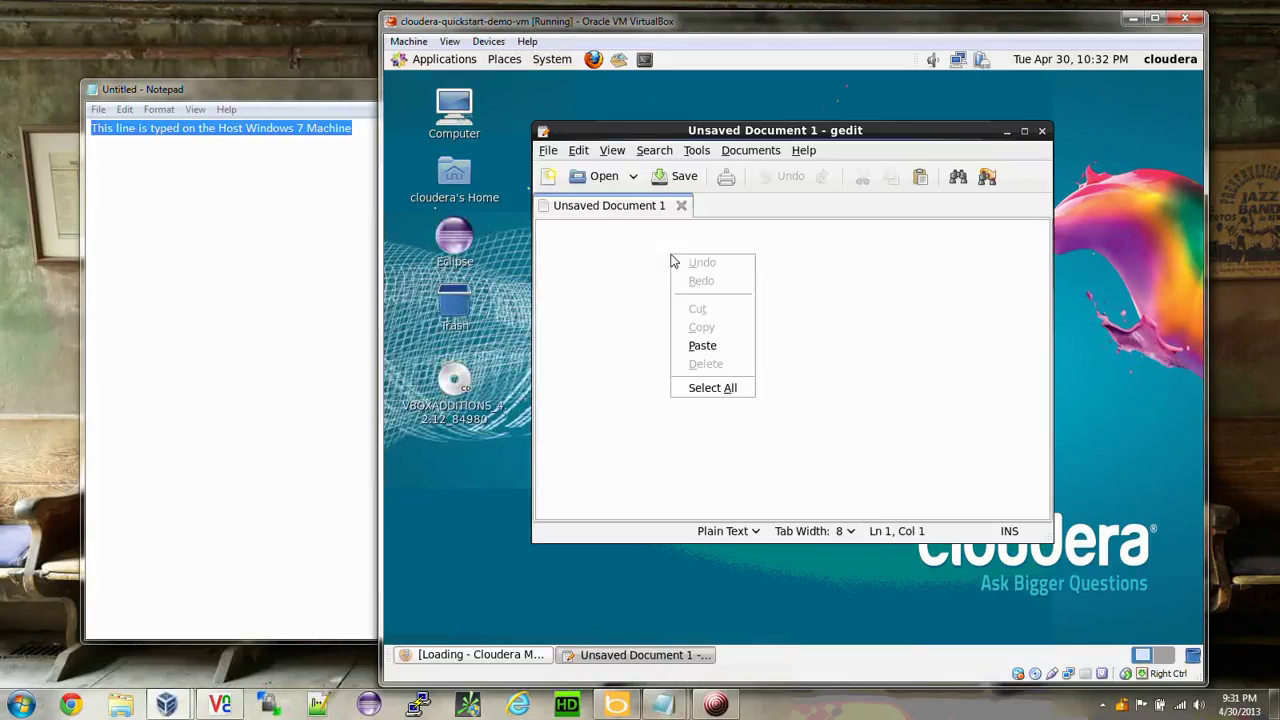
pyautogui.click(702, 345)
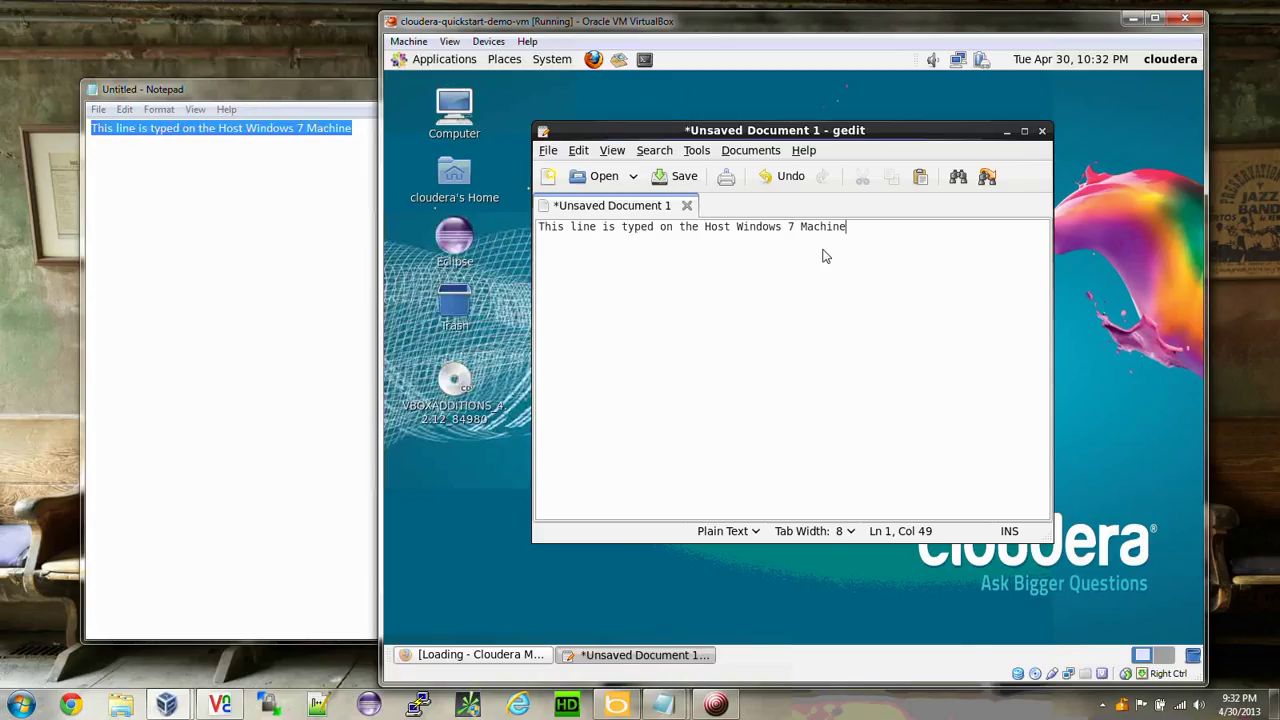
pyautogui.moveTo(851, 235); pyautogui.dragTo(532, 228)
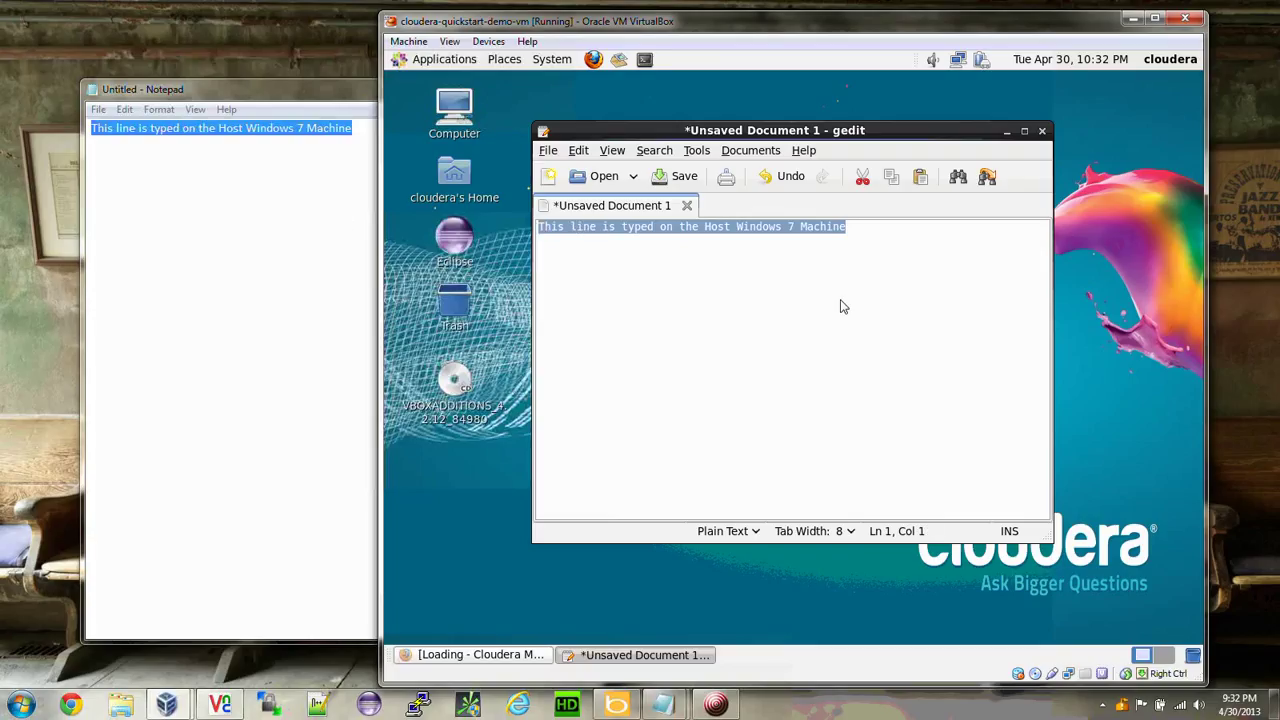
pyautogui.click(893, 312)
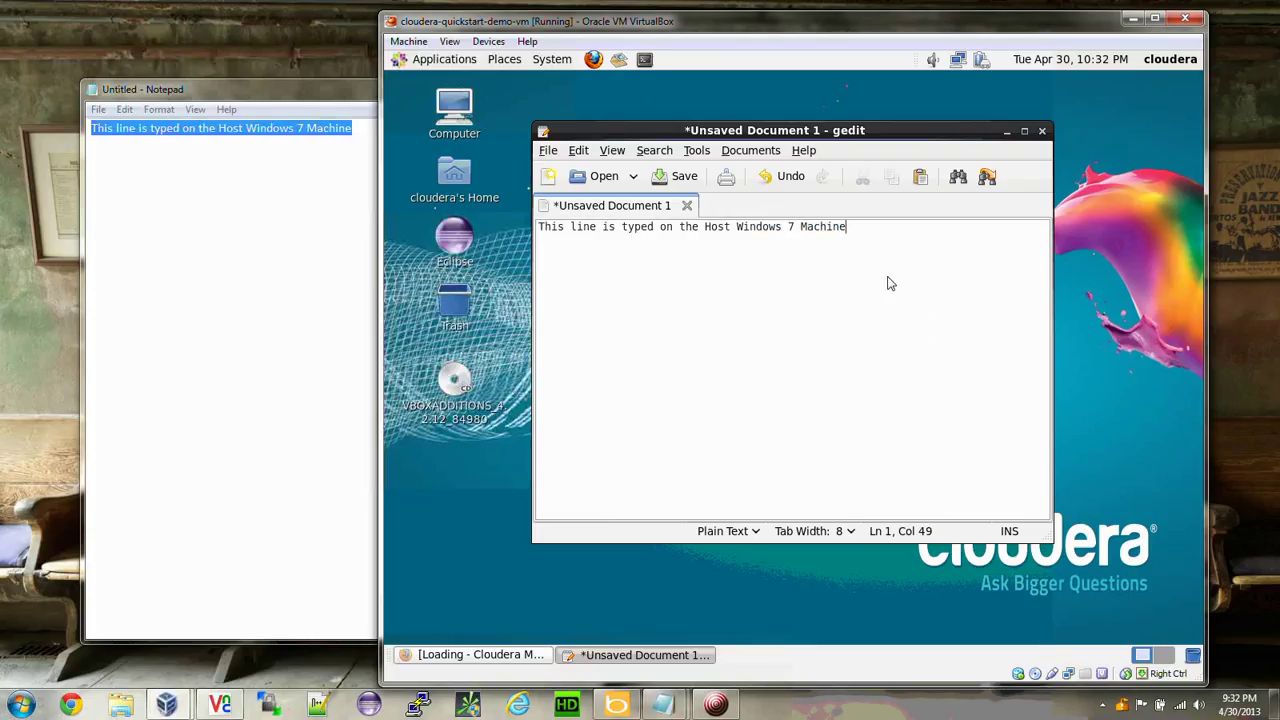
# Type 'This line is typed on the Guest Linux Machine' on a new gedit line and select it.
pyautogui.press('Return')
pyautogui.press('Return')
pyautogui.write('This line is typed on the Guest')
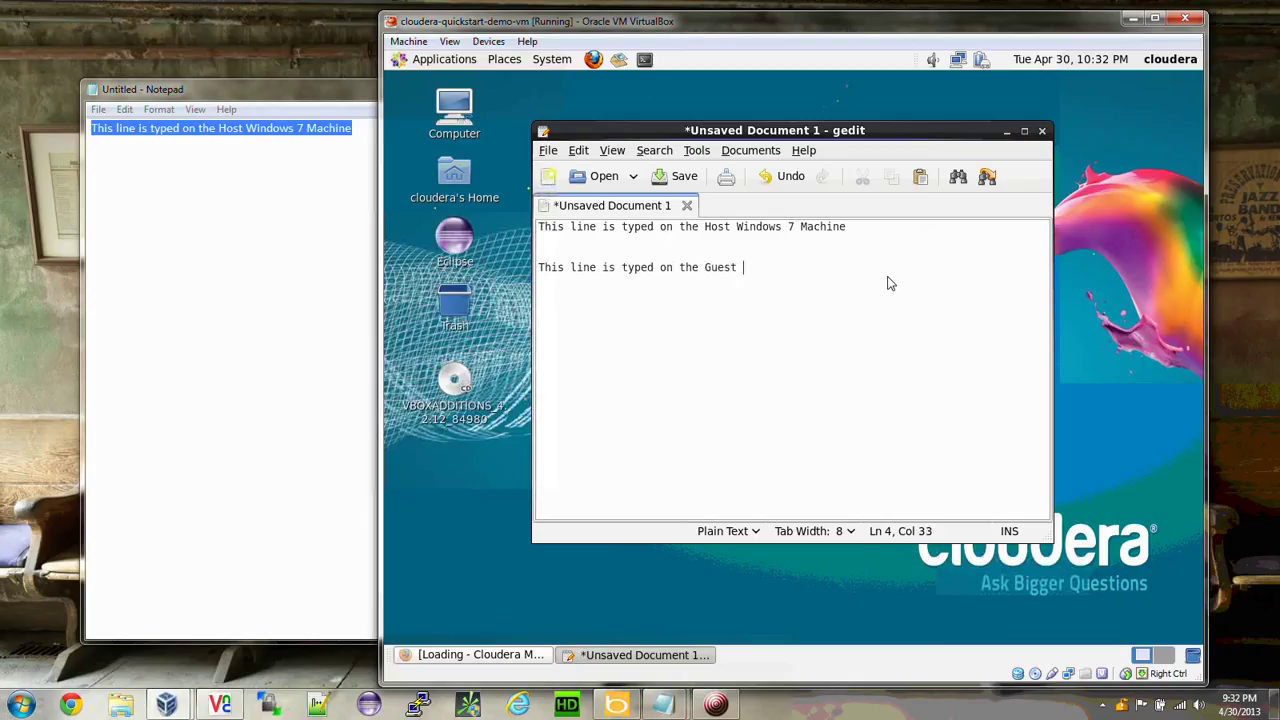
pyautogui.write(' Linux Machine')
pyautogui.hotkey('shift', 'Home')
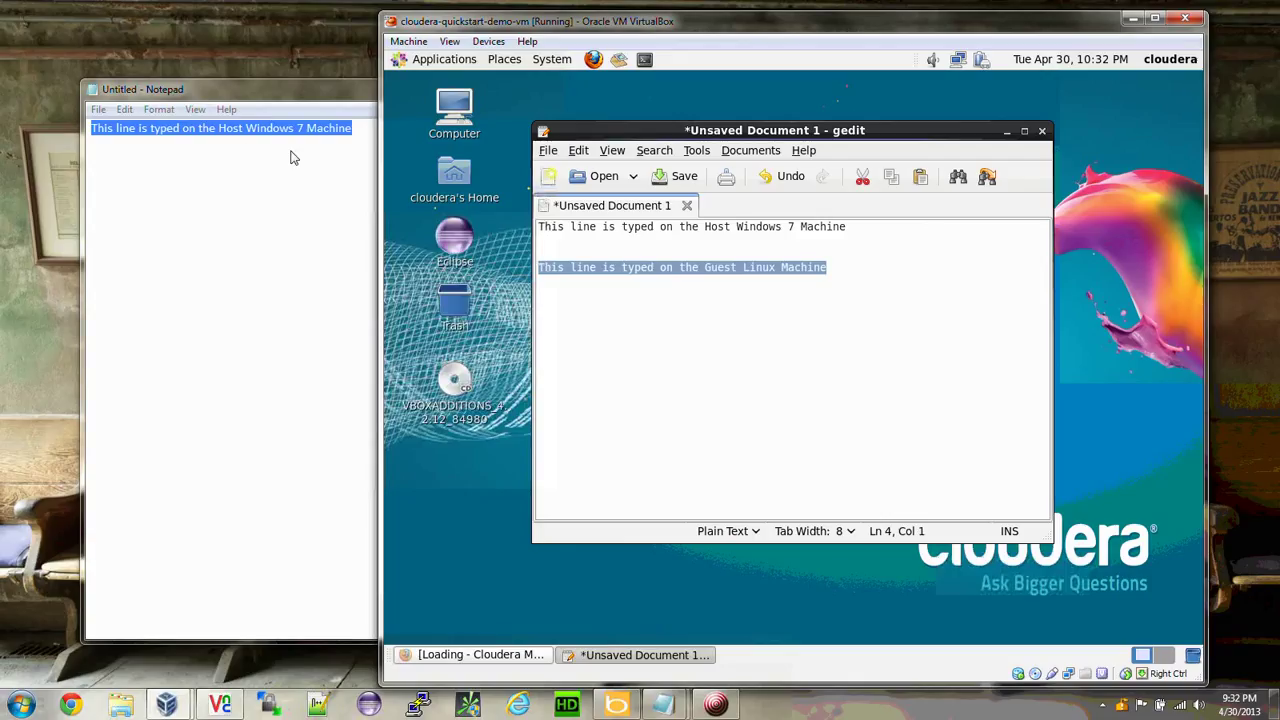
# Paste the guest line onto a new line in host Notepad and return to the VM.
pyautogui.click(331, 149)
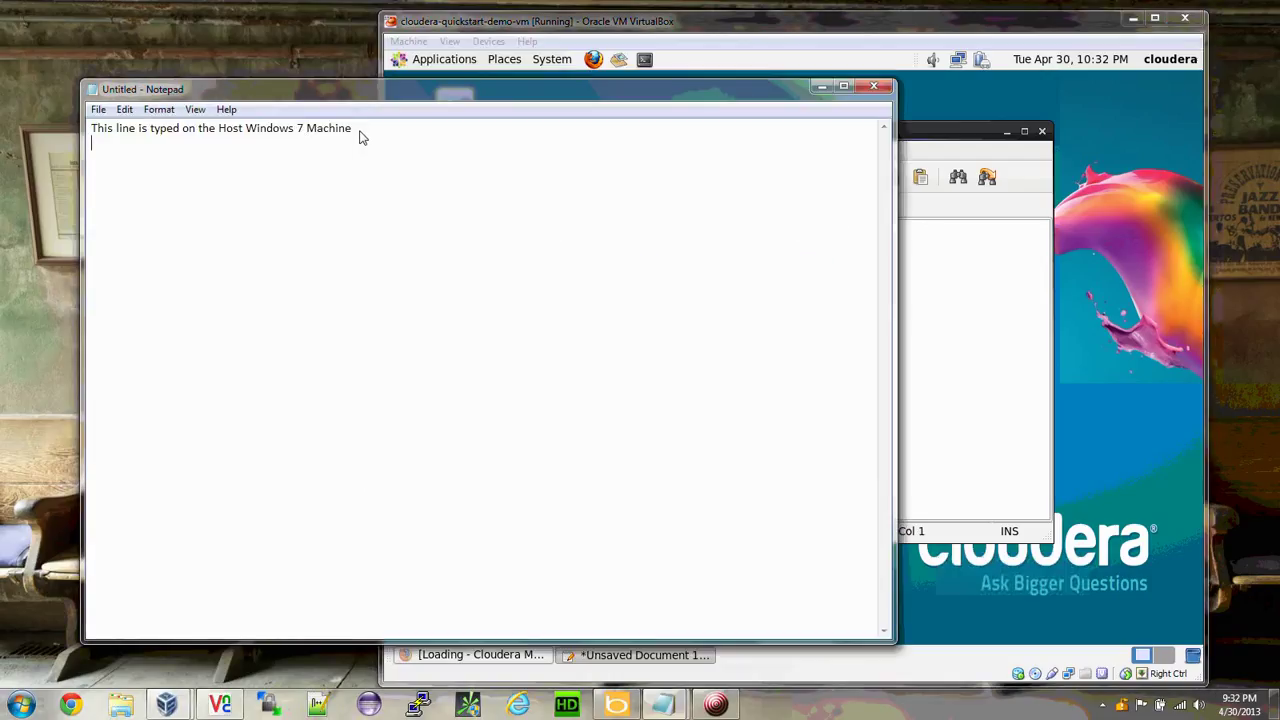
pyautogui.press('Return')
pyautogui.press('Return')
pyautogui.hotkey('ctrl', 'v')
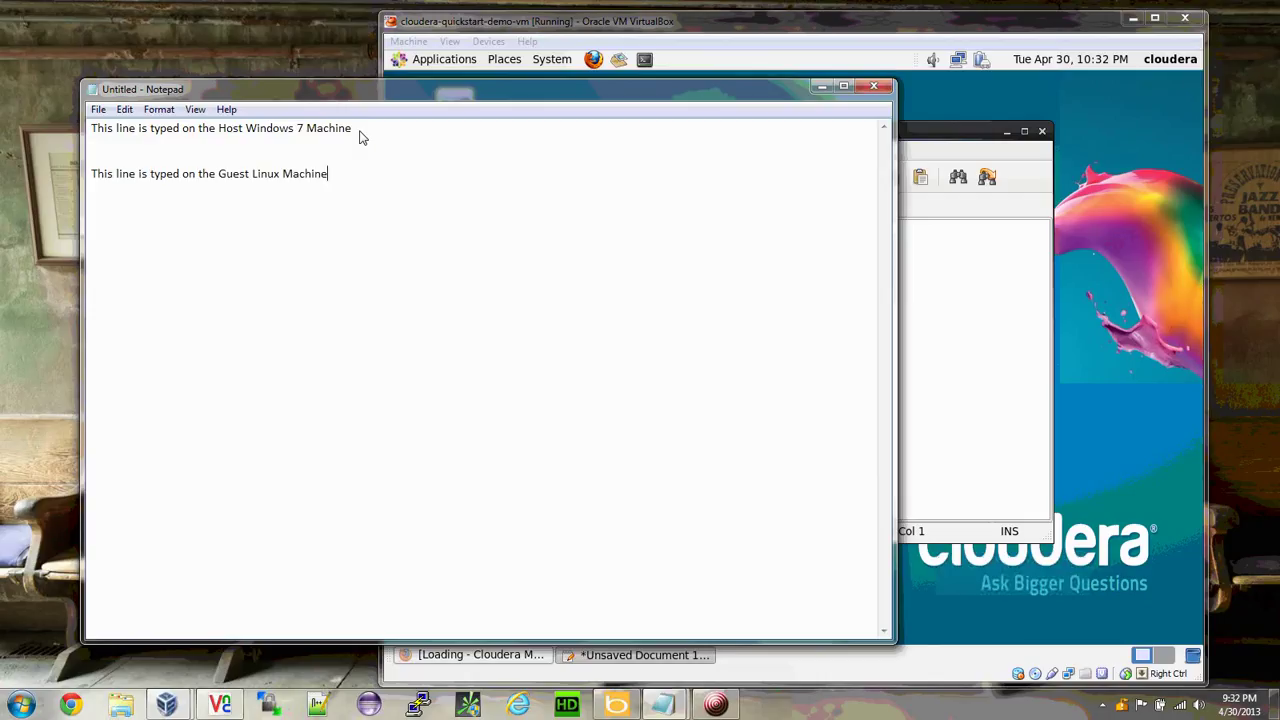
pyautogui.click(971, 287)
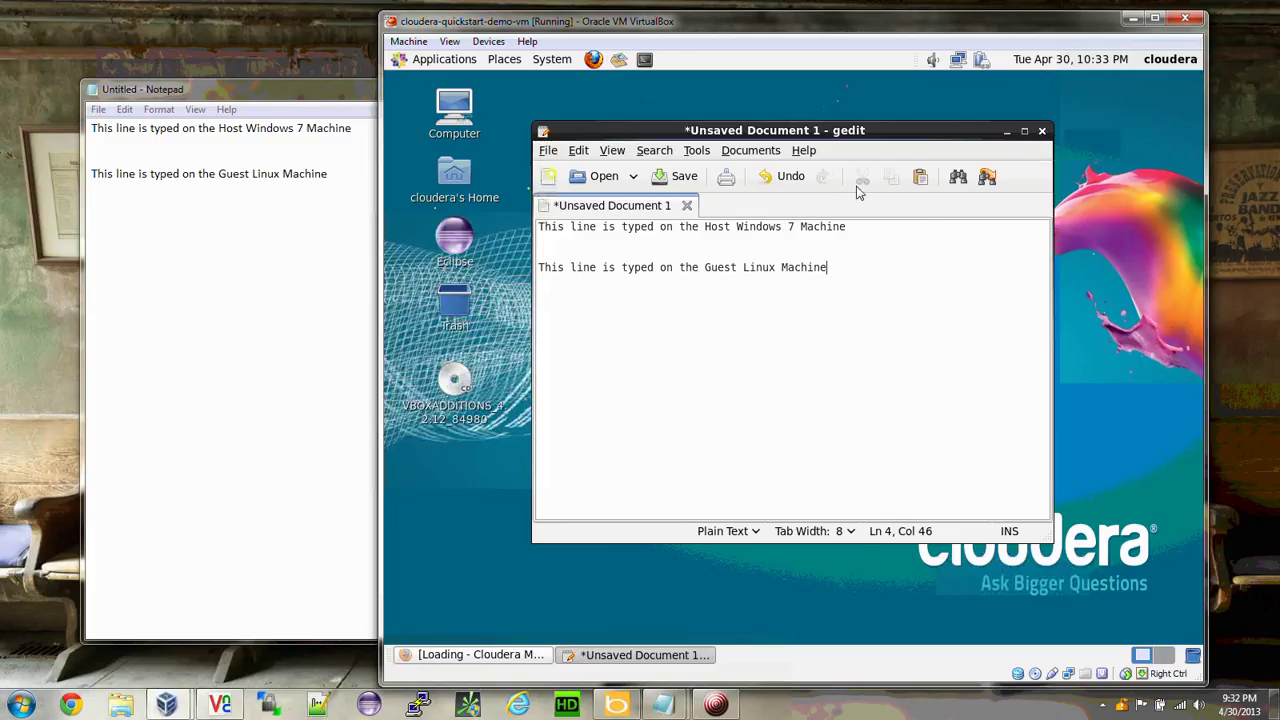
# Close gedit without saving and save Notepad over vbox guest additions test.txt in C:\tmp.
pyautogui.click(1042, 131)
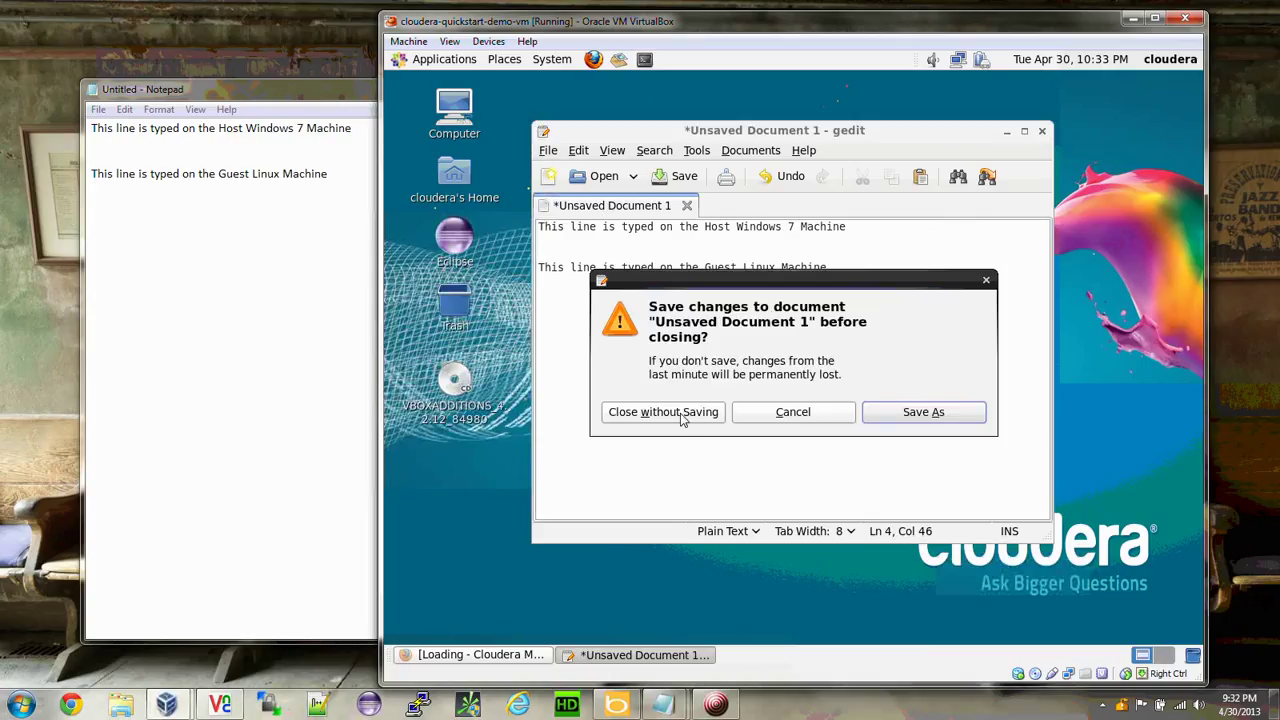
pyautogui.click(683, 418)
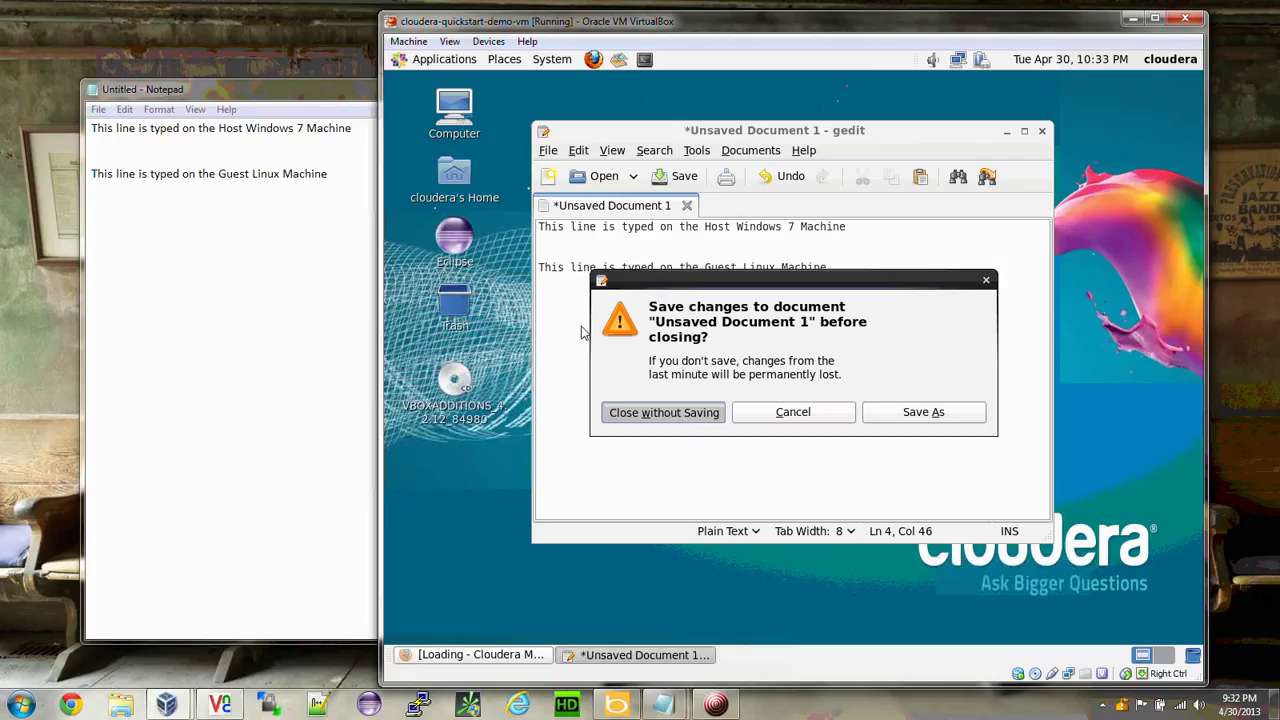
pyautogui.click(98, 109)
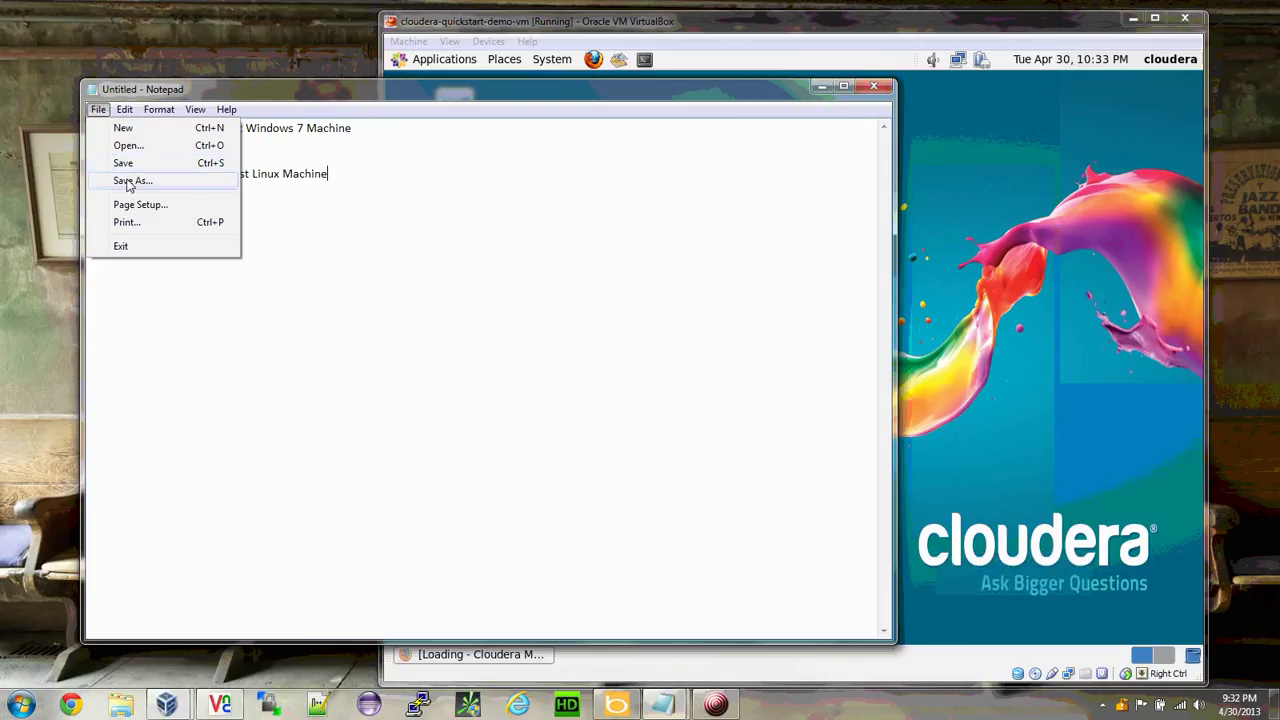
pyautogui.click(130, 181)
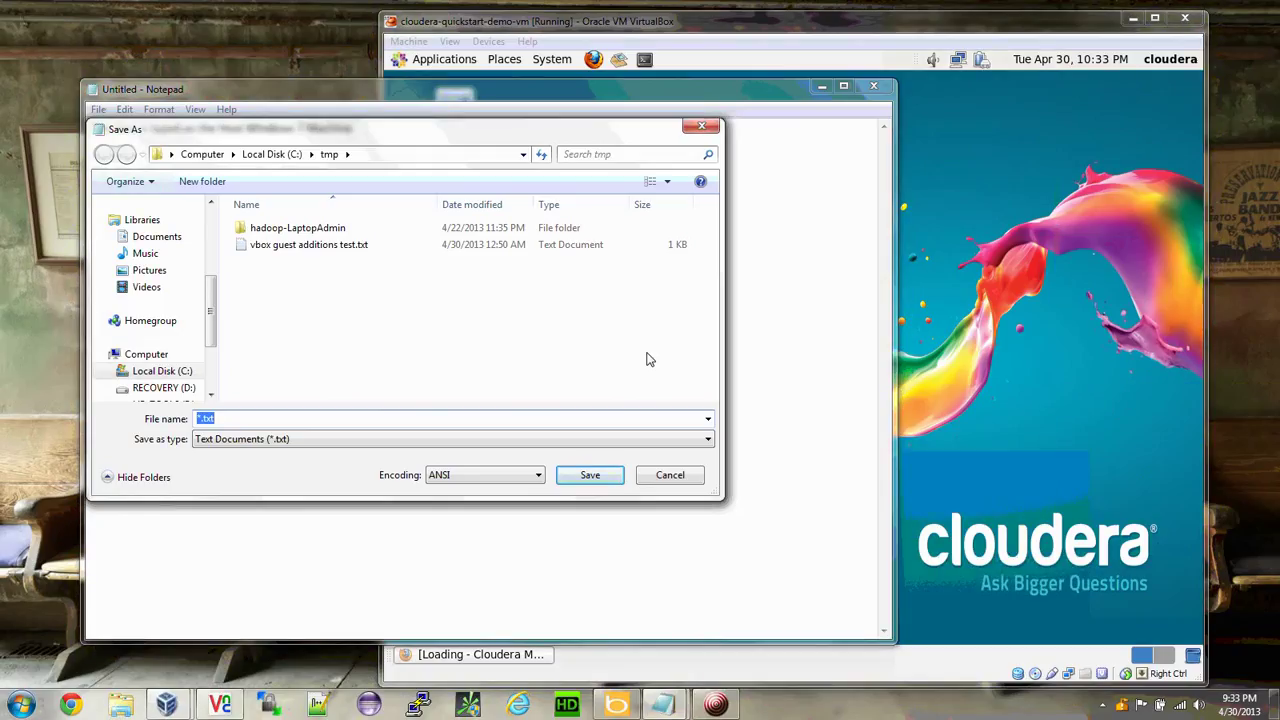
pyautogui.click(330, 246)
pyautogui.click(588, 476)
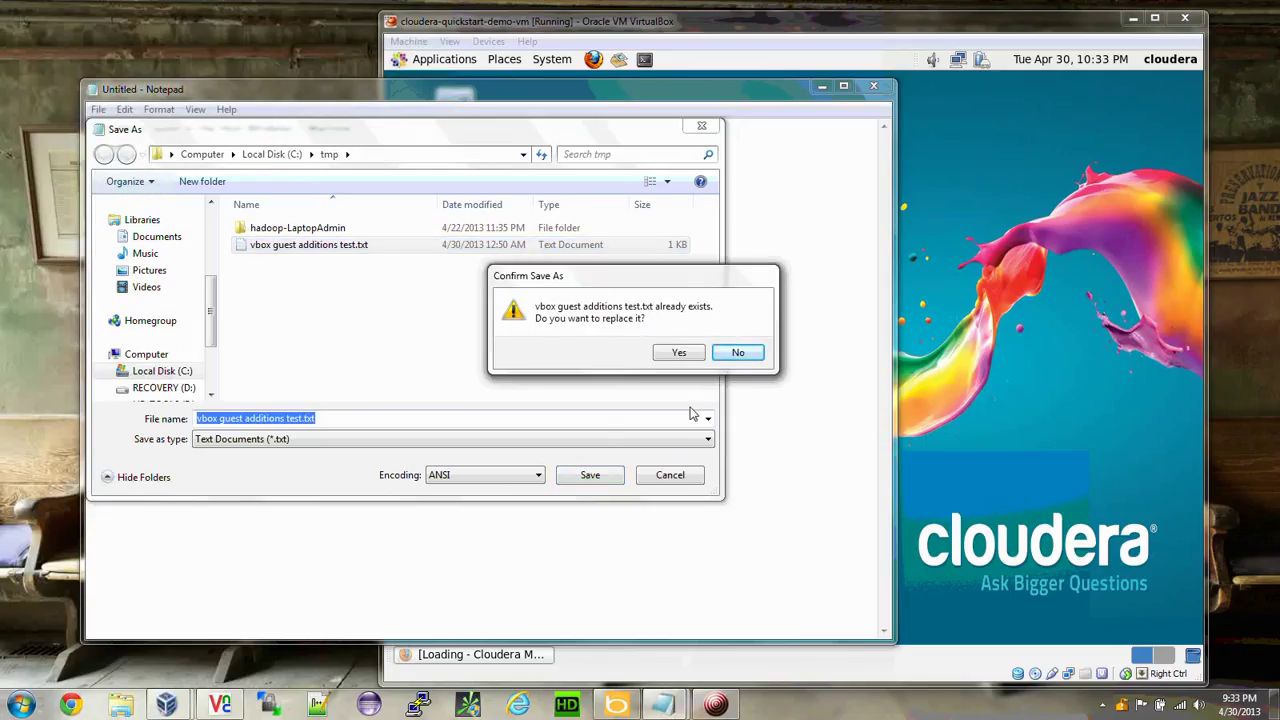
pyautogui.click(680, 354)
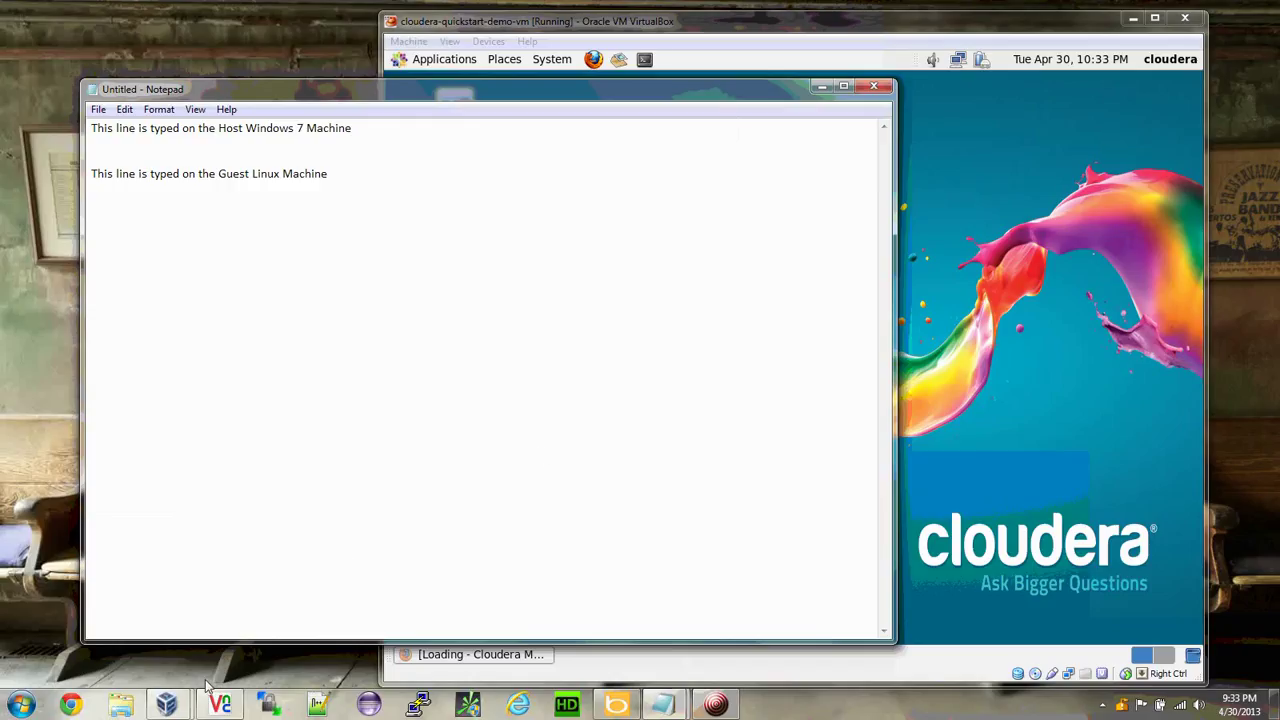
# Open C:\tmp in Explorer, select vbox guest additions test.txt, and place Explorer beside VirtualBox.
pyautogui.click(124, 704)
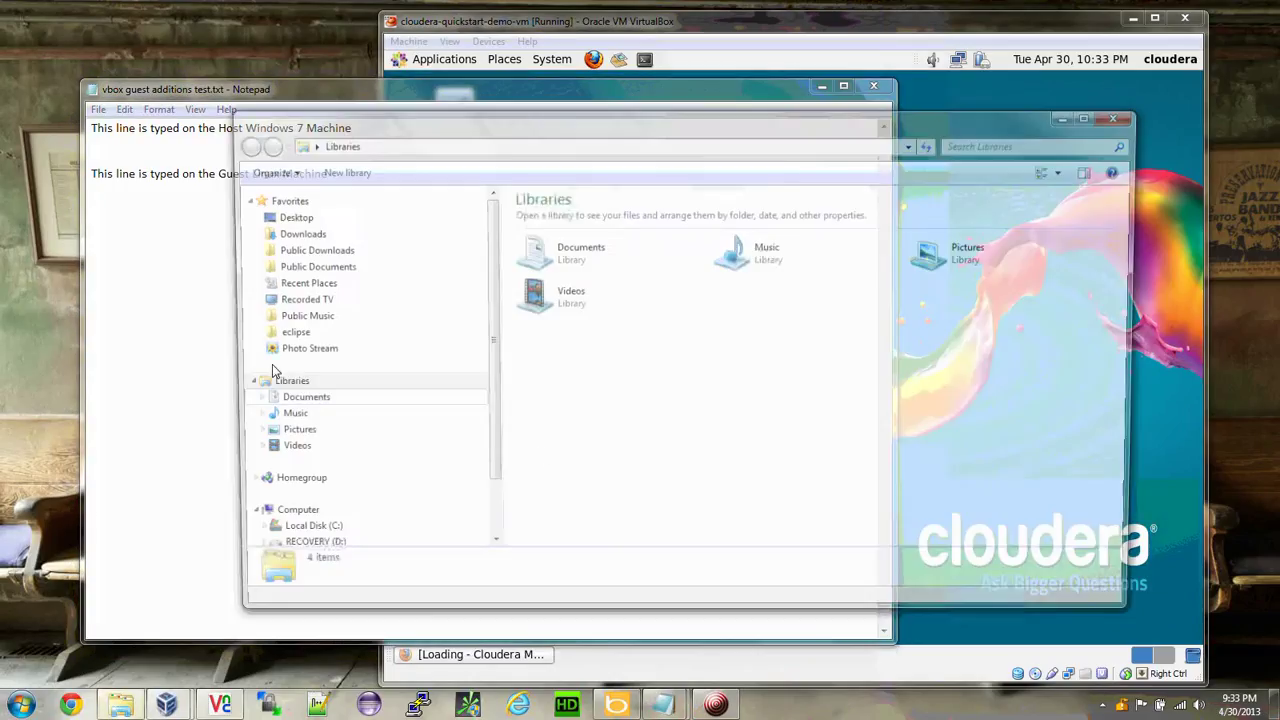
pyautogui.moveTo(489, 445); pyautogui.dragTo(494, 540)
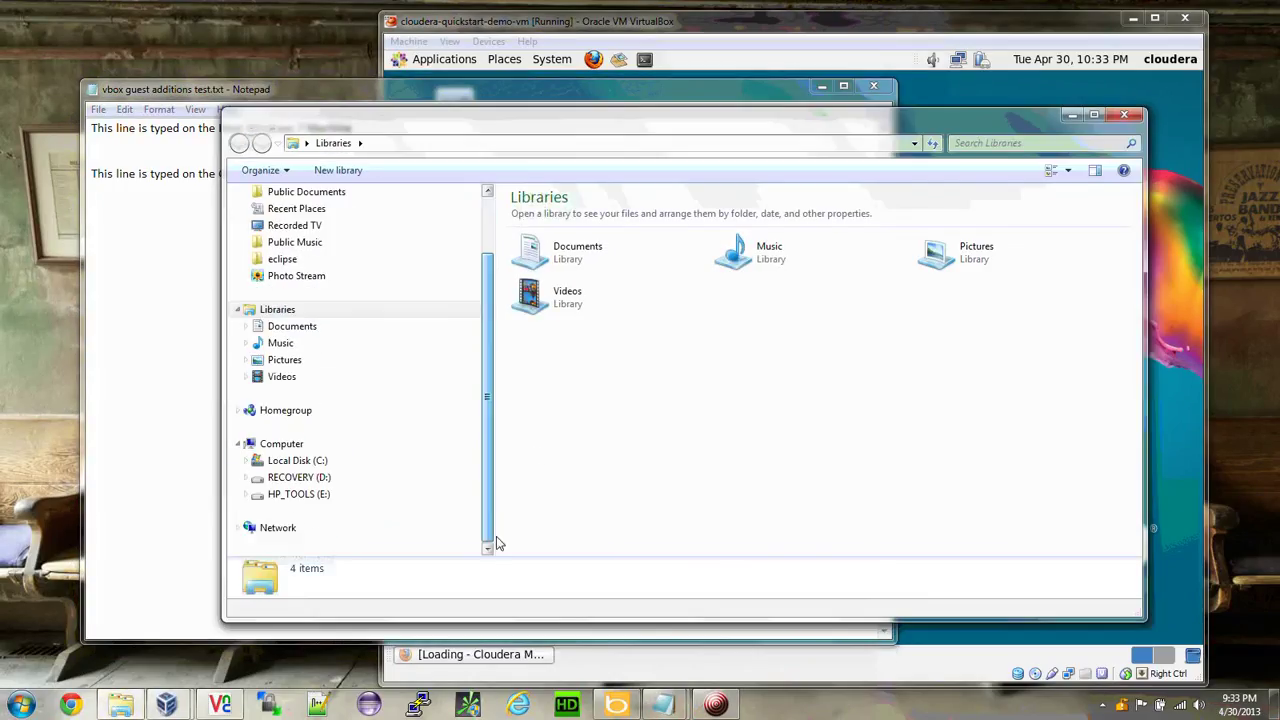
pyautogui.click(320, 464)
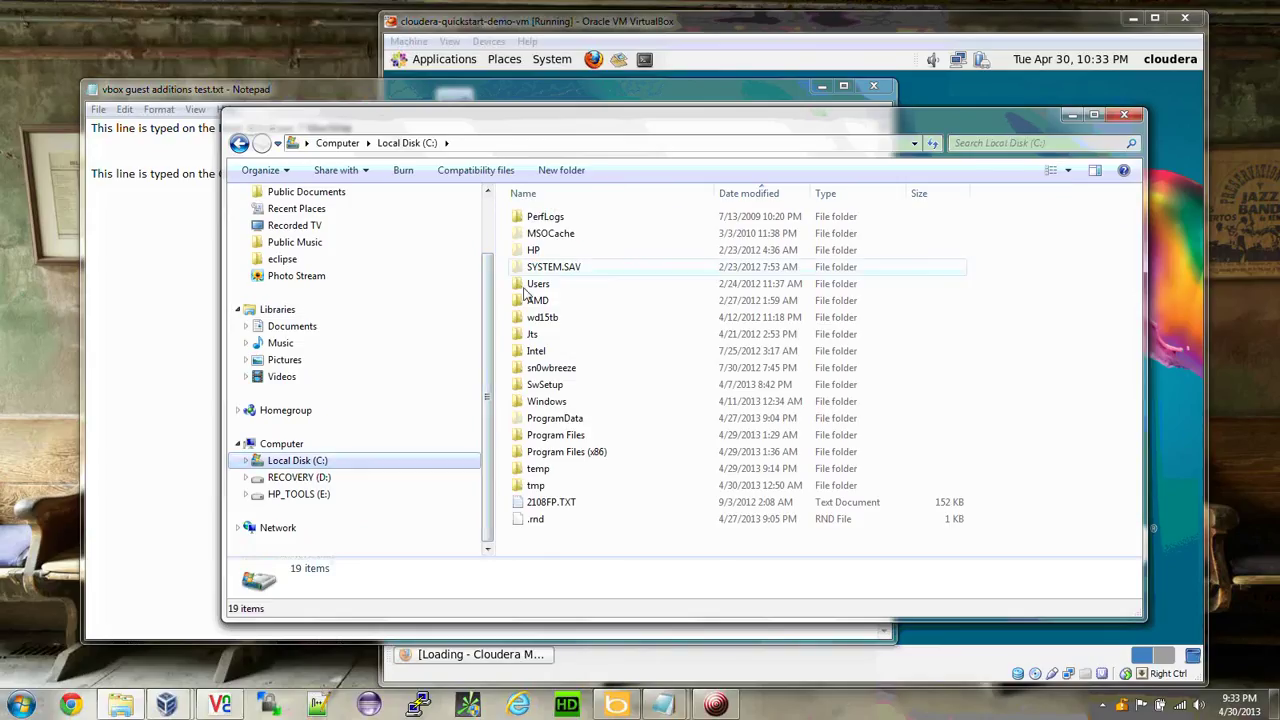
pyautogui.doubleClick(519, 485)
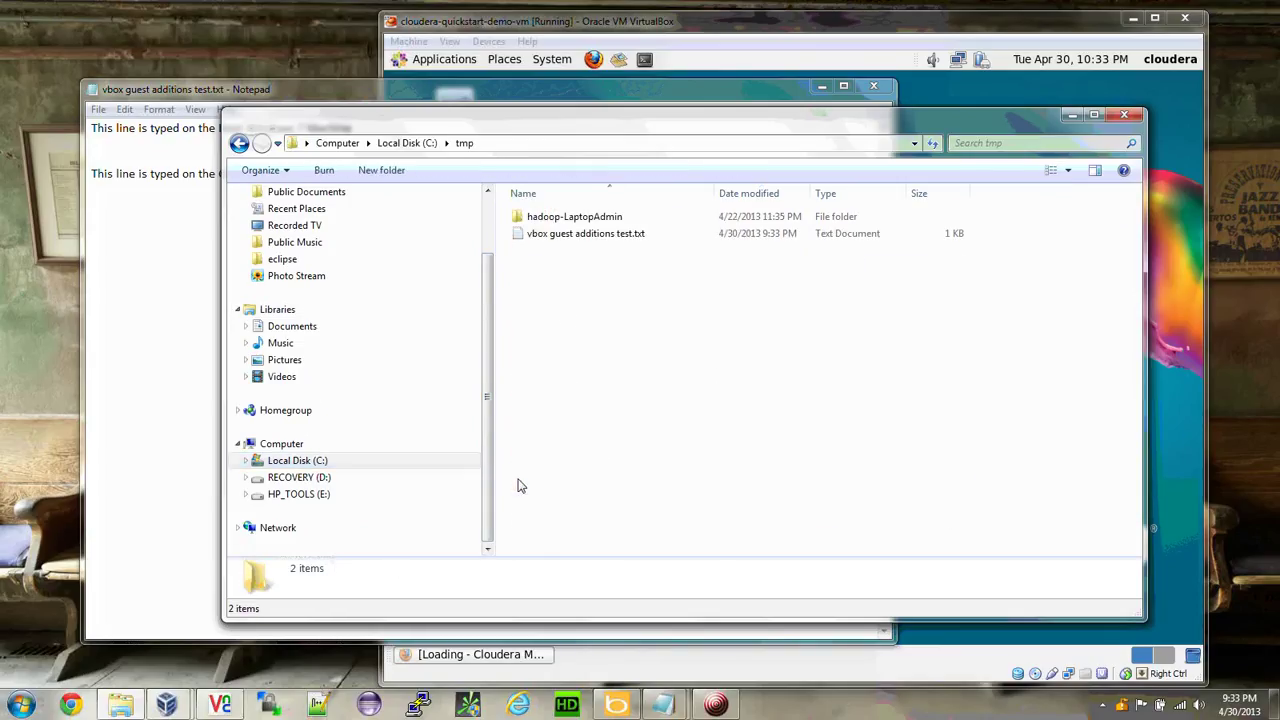
pyautogui.click(545, 233)
pyautogui.moveTo(703, 130); pyautogui.dragTo(507, 66)
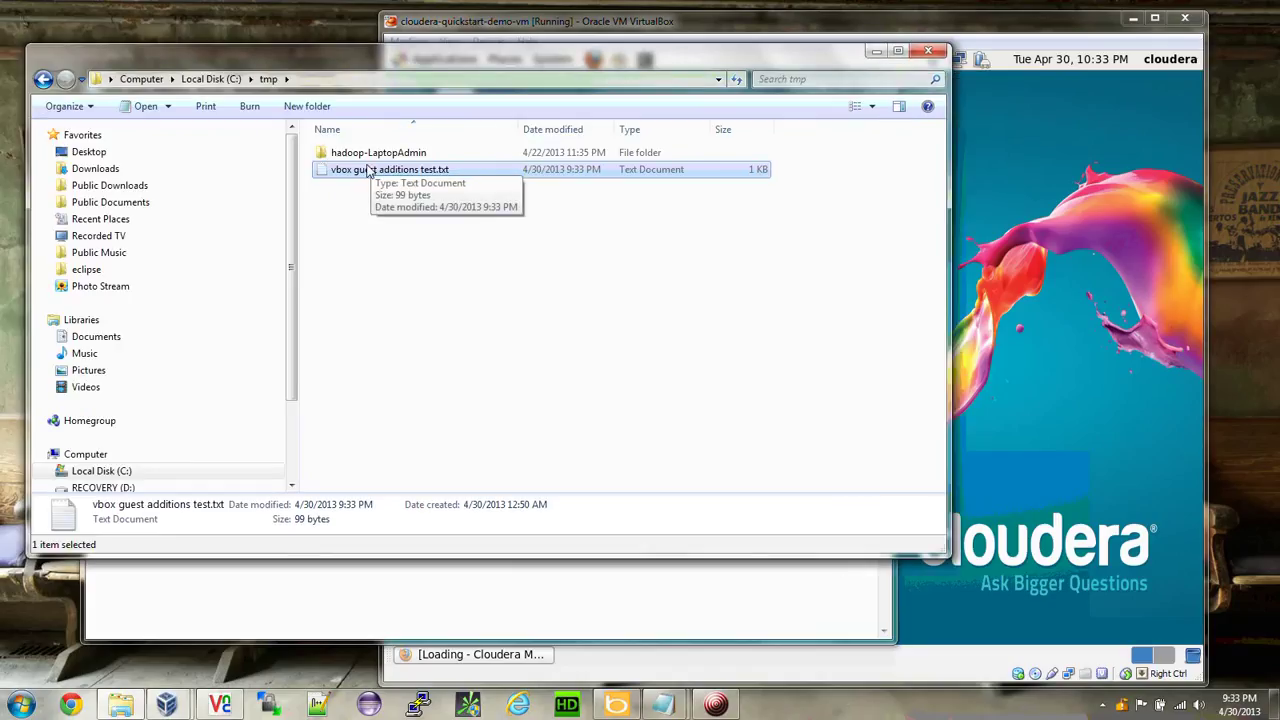
pyautogui.moveTo(862, 30); pyautogui.dragTo(932, 28)
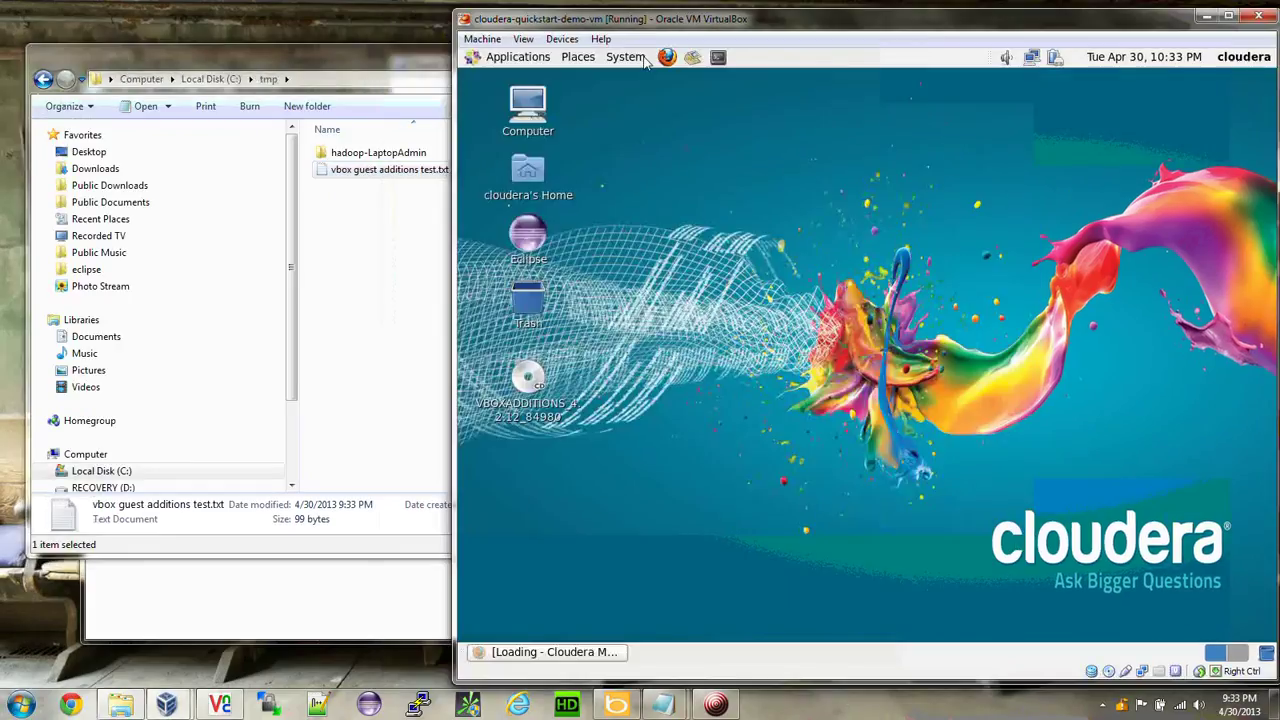
pyautogui.click(390, 62)
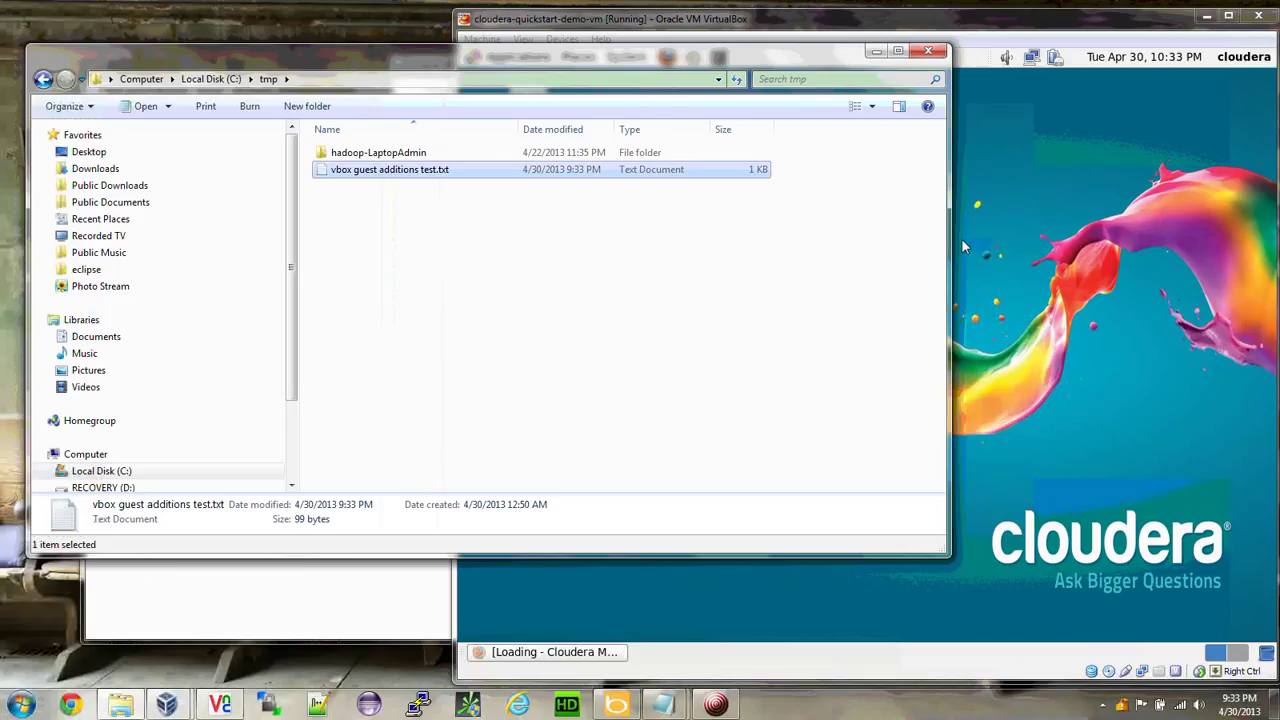
# Drag vbox guest additions test.txt onto the guest desktop, open it in gedit, and select its text.
pyautogui.moveTo(951, 248); pyautogui.dragTo(790, 285)
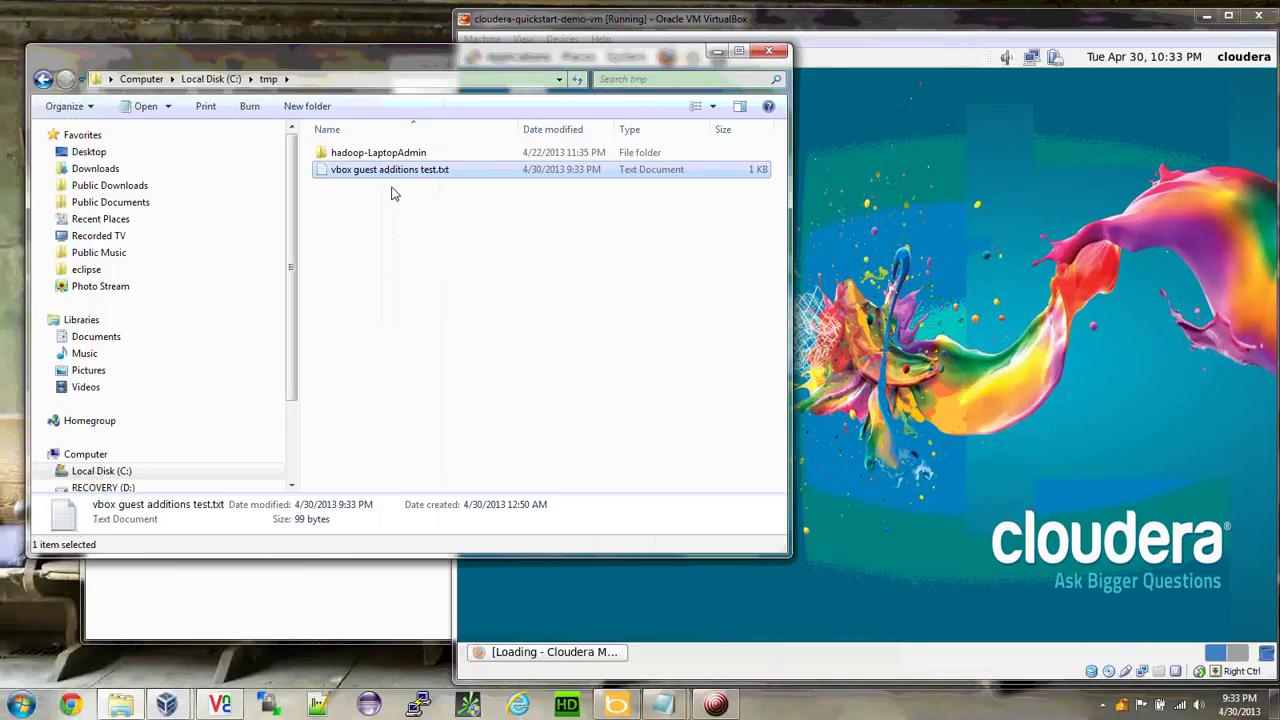
pyautogui.moveTo(390, 170); pyautogui.dragTo(928, 355)
pyautogui.moveTo(1131, 334); pyautogui.dragTo(1131, 336)
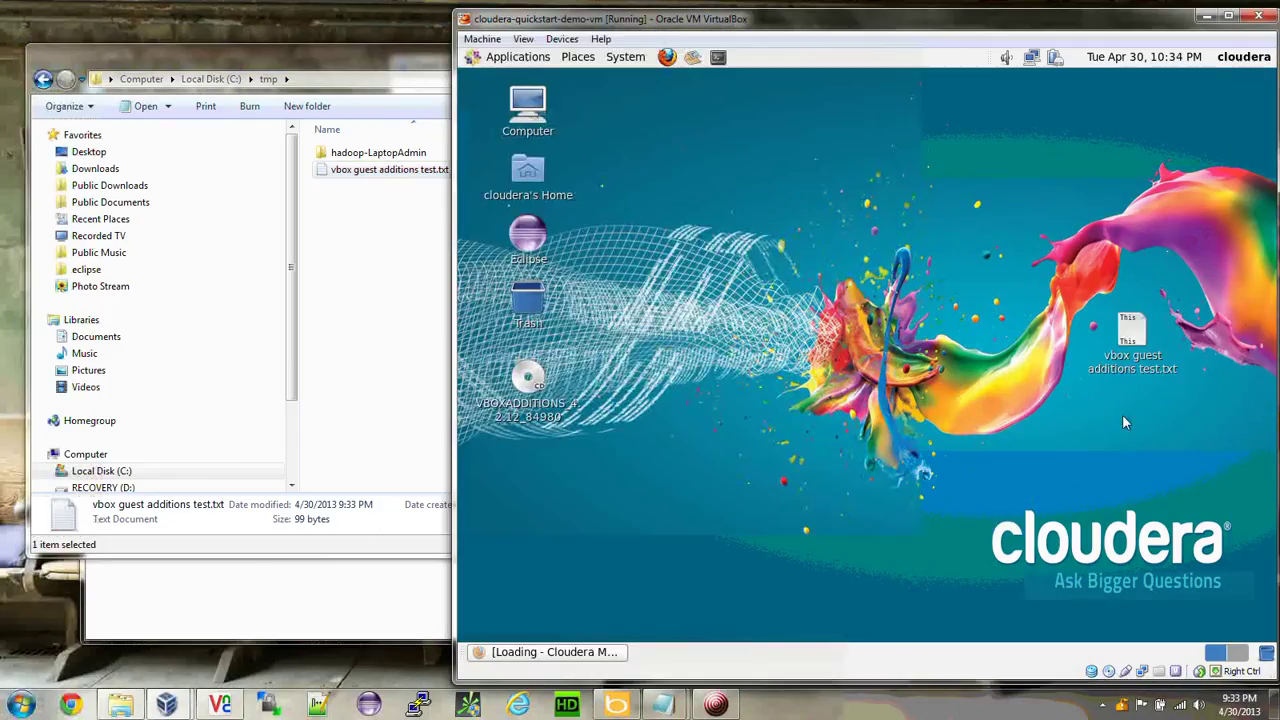
pyautogui.doubleClick(1131, 331)
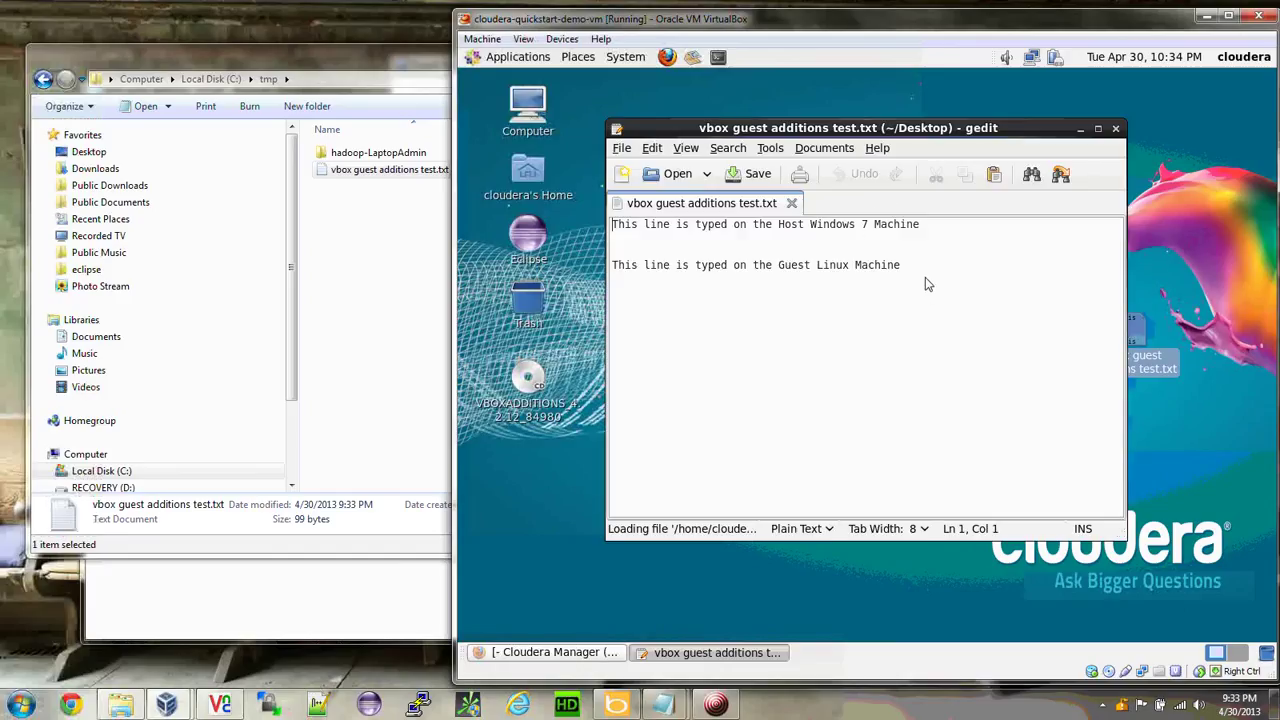
pyautogui.moveTo(925, 277); pyautogui.dragTo(613, 223)
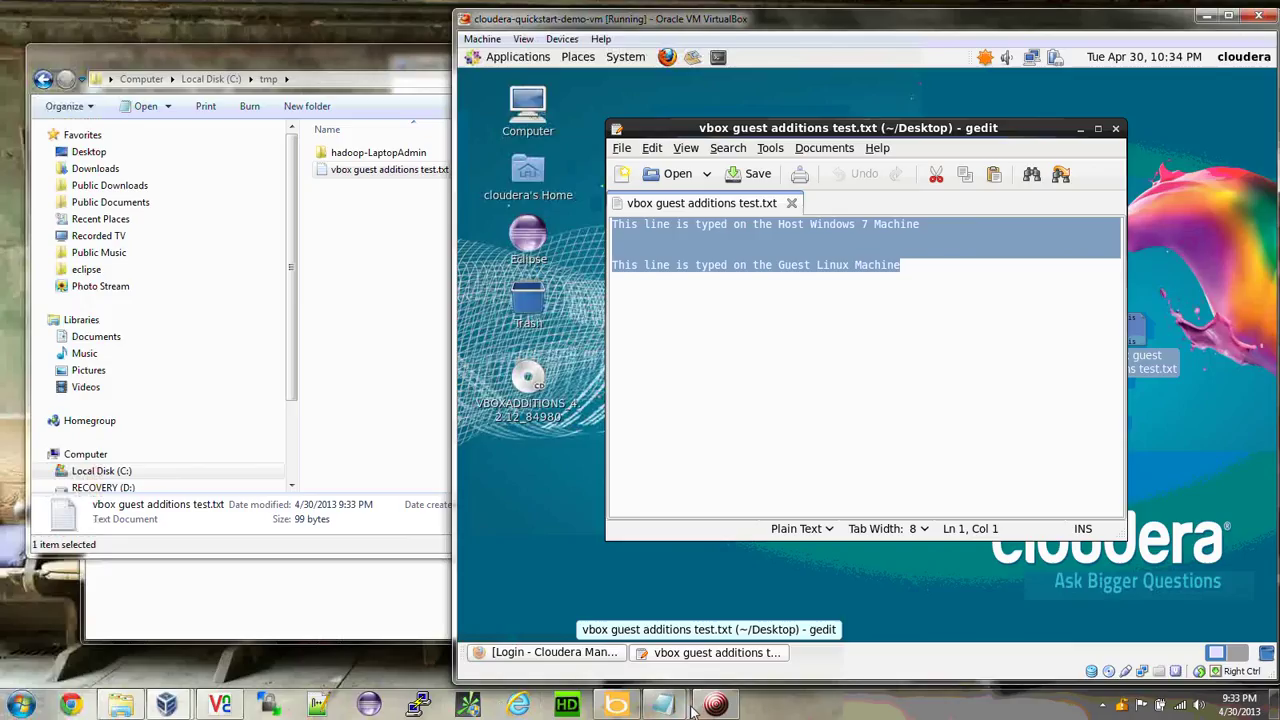
pyautogui.moveTo(716, 705)
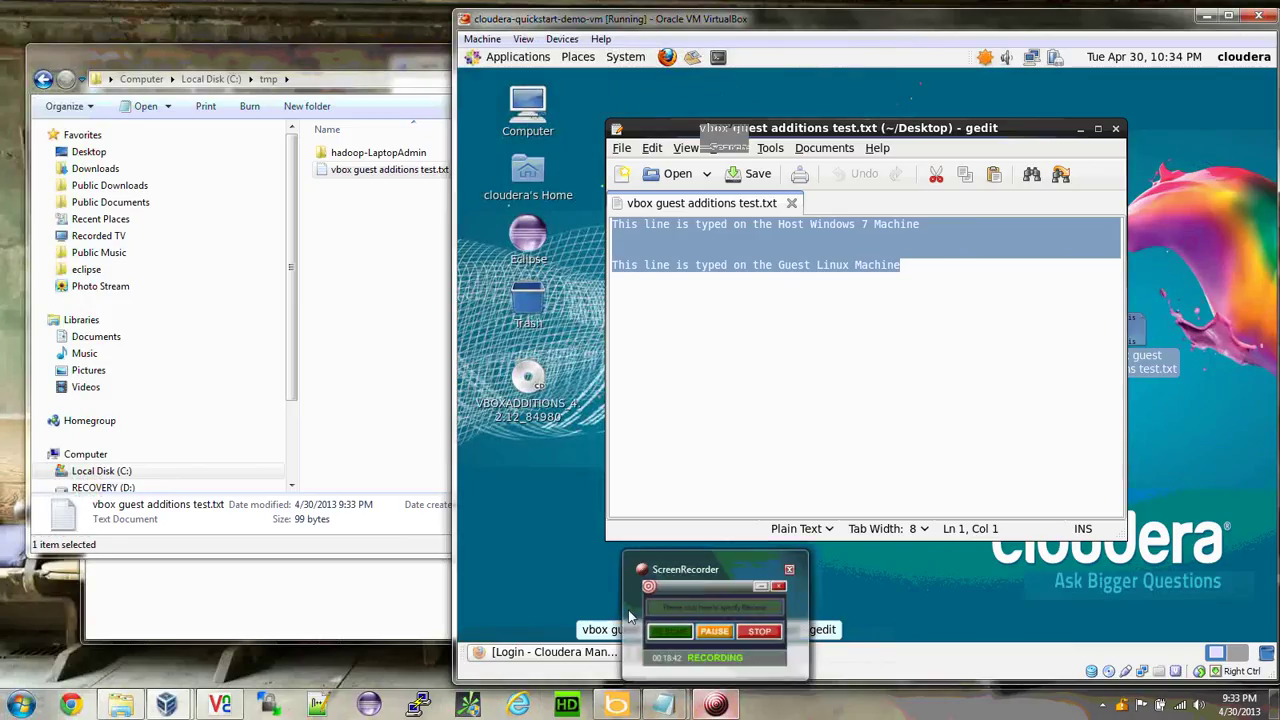